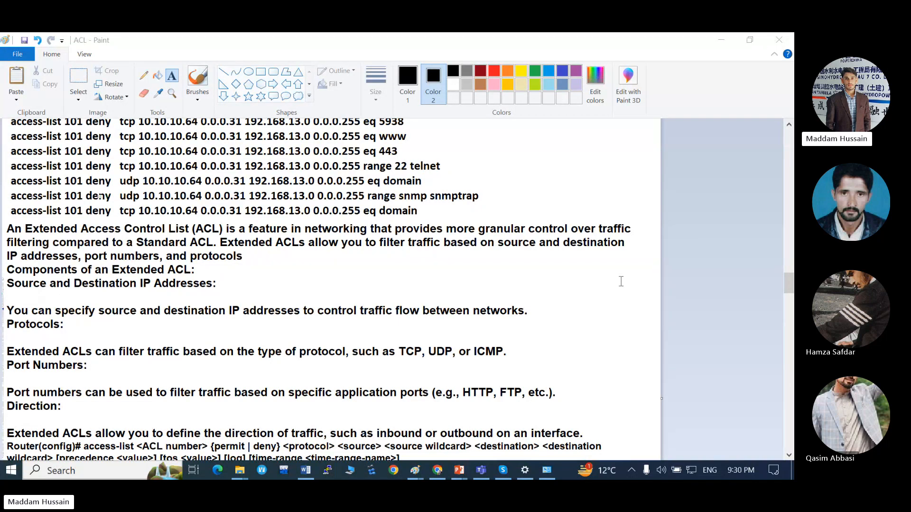
# Read the extended ACL notes through the command syntax and the example down to the closing remarks.
pyautogui.scroll(-3, 621, 282)
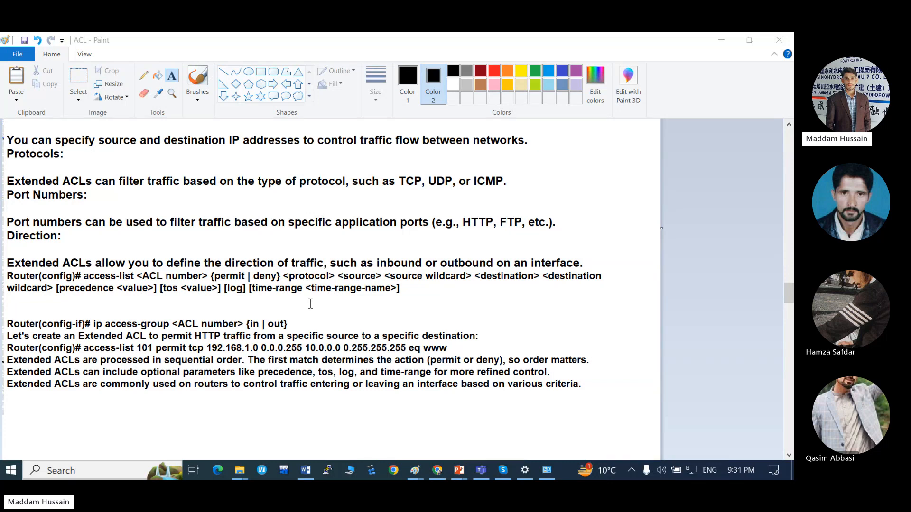
pyautogui.scroll(-3, 310, 303)
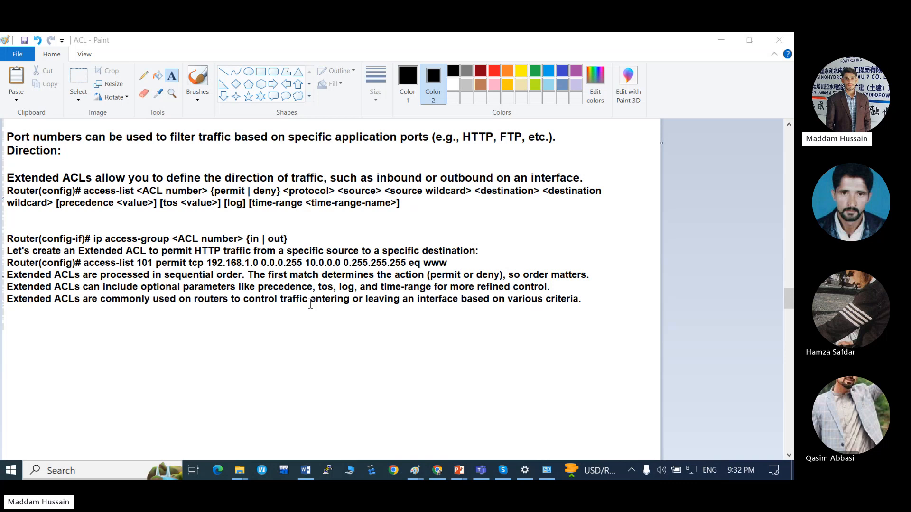
# Clear the open windows and network details dialogs off the desktop and open the Routing 4X Ciscom file in Cisco Packet Tracer.
pyautogui.hotkey('alt', 'Tab')
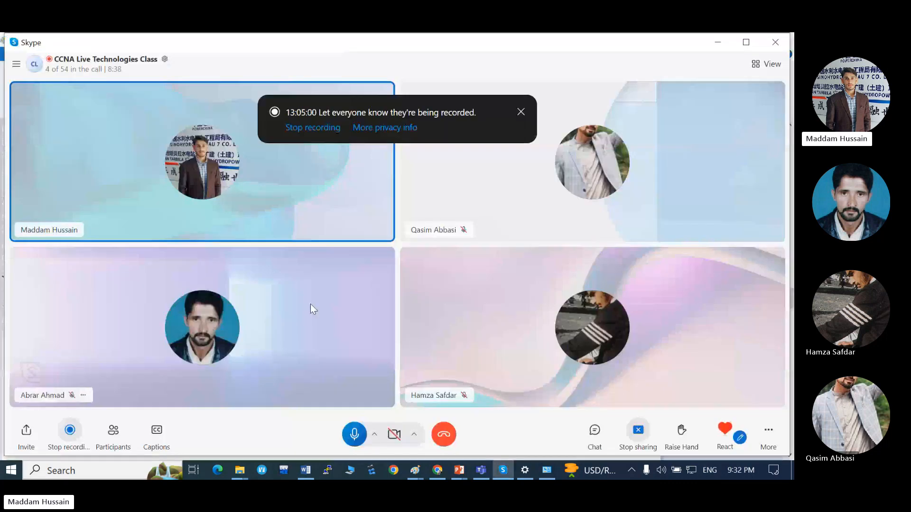
pyautogui.click(718, 43)
pyautogui.click(718, 41)
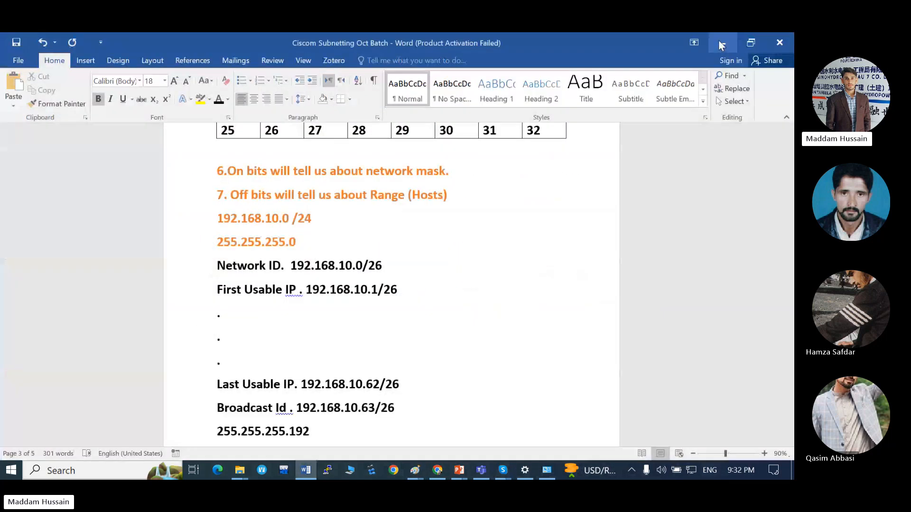
pyautogui.click(719, 41)
pyautogui.click(719, 42)
pyautogui.click(719, 41)
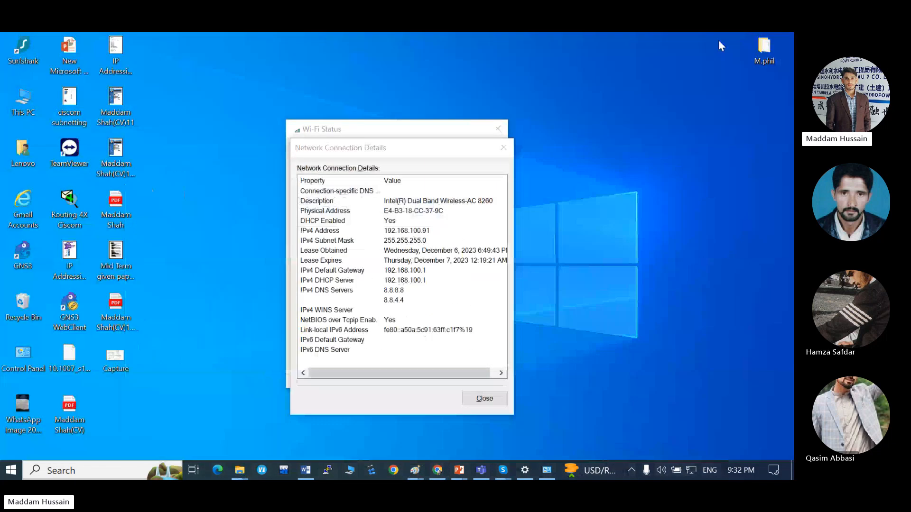
pyautogui.click(501, 147)
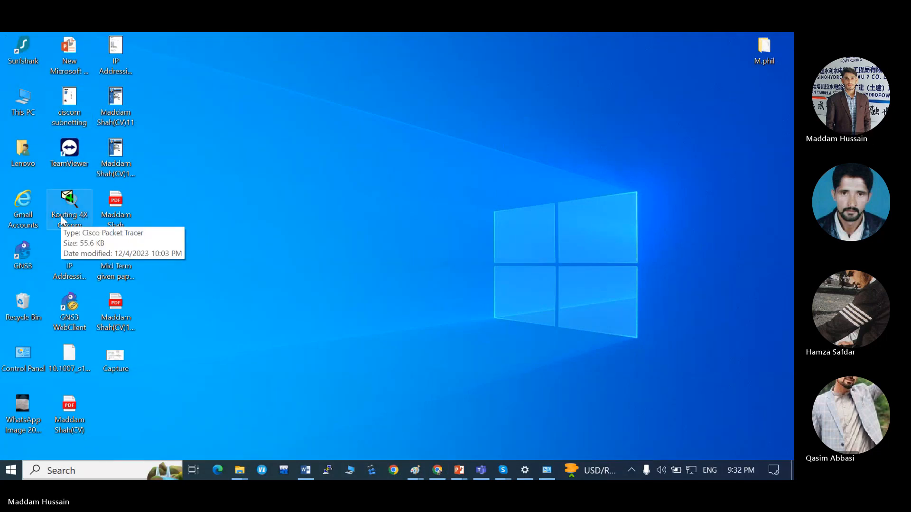
pyautogui.doubleClick(62, 219)
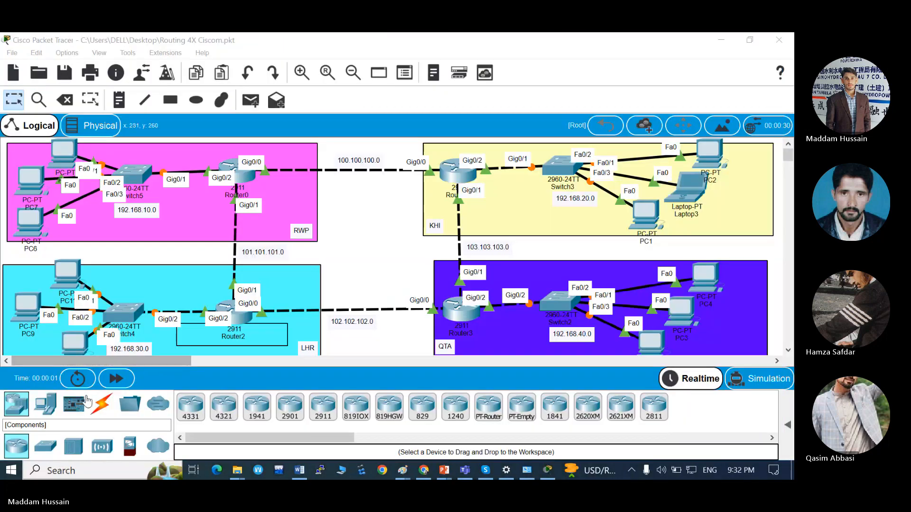
# Reset the network by power cycling all devices, and fast-forward the simulation time.
pyautogui.click(77, 384)
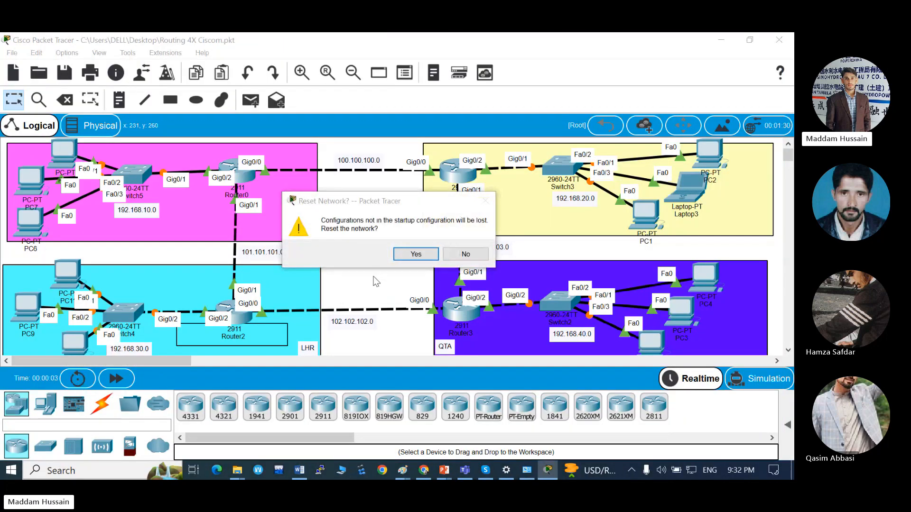
pyautogui.click(410, 254)
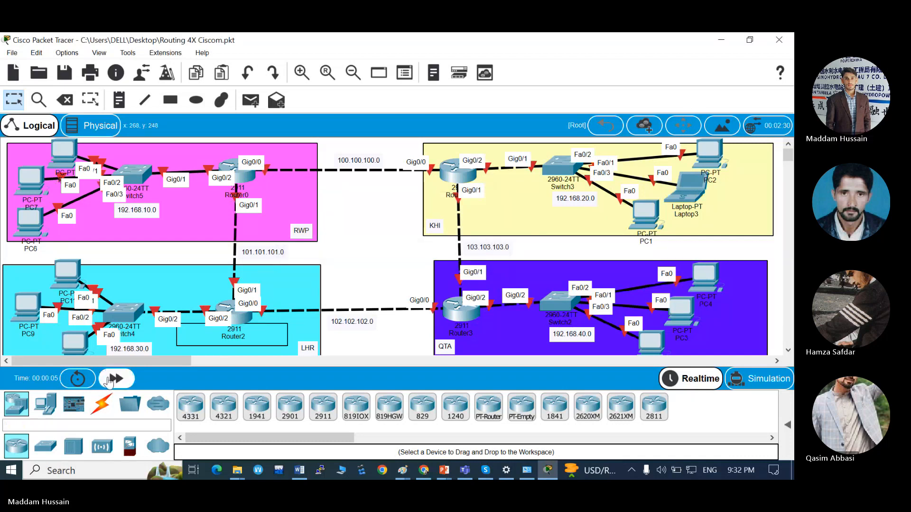
pyautogui.click(116, 378)
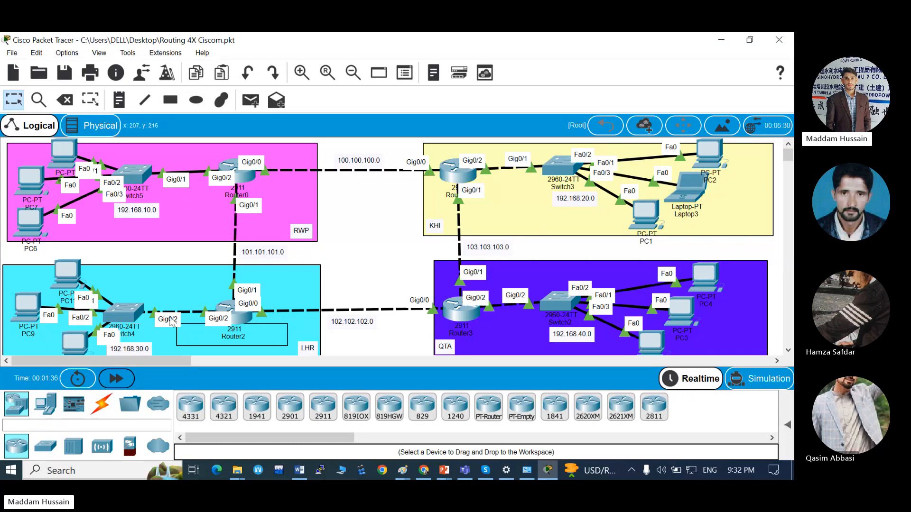
# Open the command line interface of Router0 in the RWP area and bring up its prompt.
pyautogui.click(241, 180)
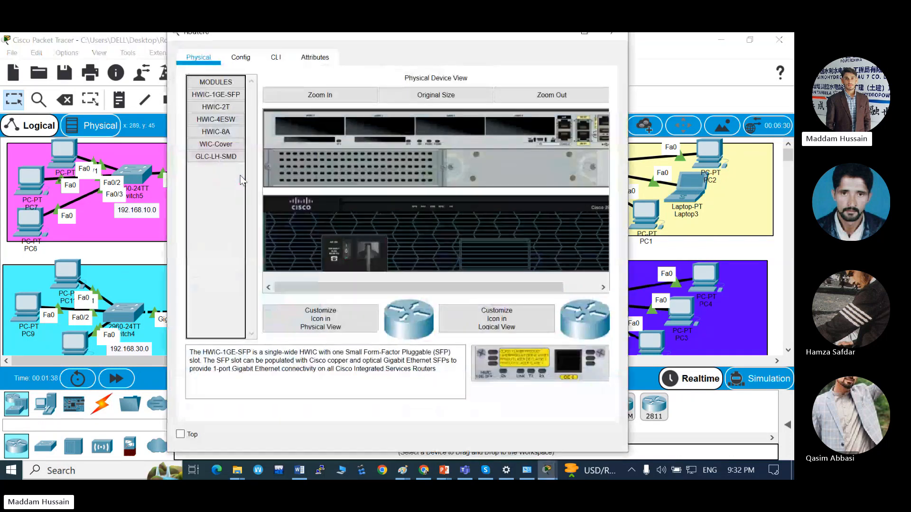
pyautogui.click(276, 58)
pyautogui.scroll(3, 460, 120)
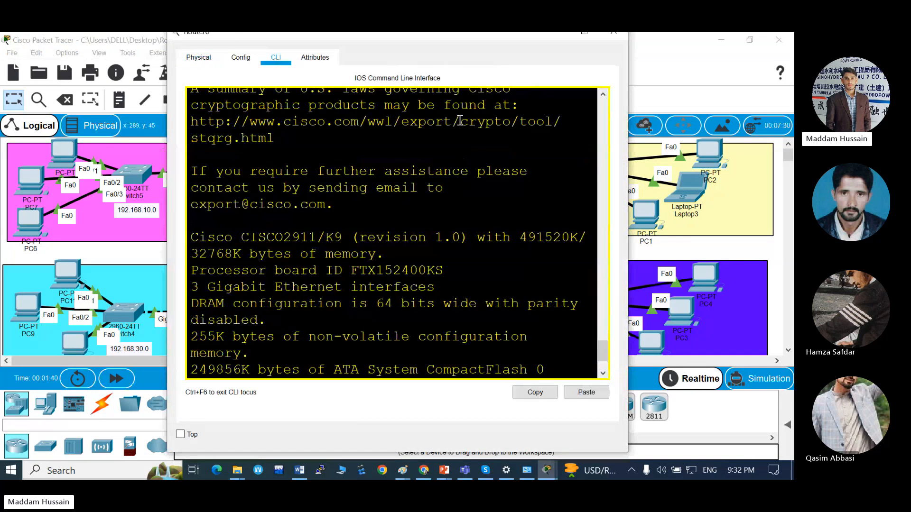
pyautogui.scroll(-4, 459, 120)
pyautogui.click(432, 335)
pyautogui.press('Return')
pyautogui.press('Return')
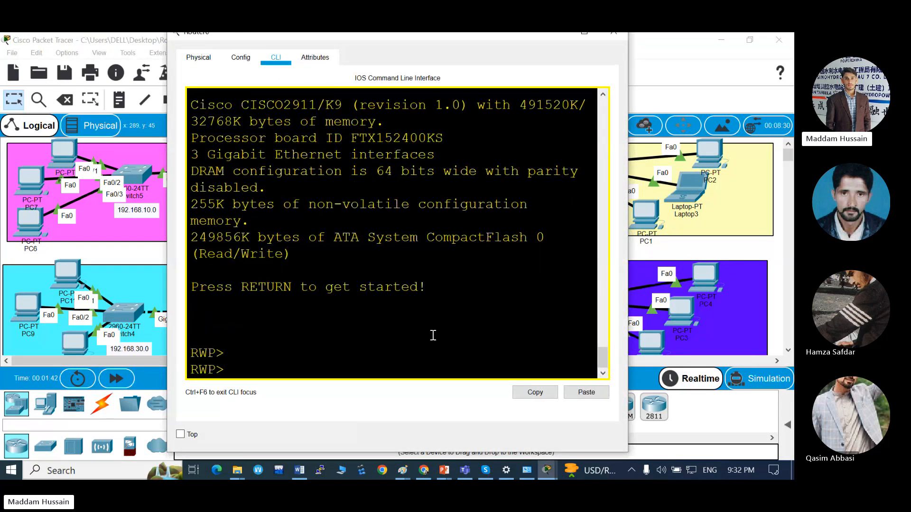
# Enter privileged mode on the RWP router with enable and go into terminal configuration mode with configure.
pyautogui.write('en')
pyautogui.press('Tab')
pyautogui.press('Return')
pyautogui.press('Return')
pyautogui.press('Return')
pyautogui.press('Return')
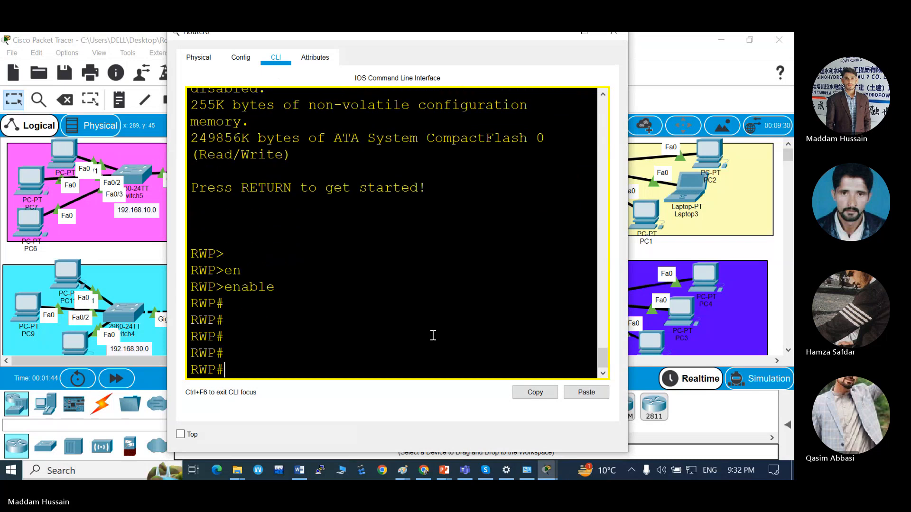
pyautogui.write('conf')
pyautogui.press('Tab')
pyautogui.press('Return')
pyautogui.press('Return')
pyautogui.press('Return')
pyautogui.press('Return')
pyautogui.press('Return')
pyautogui.press('Return')
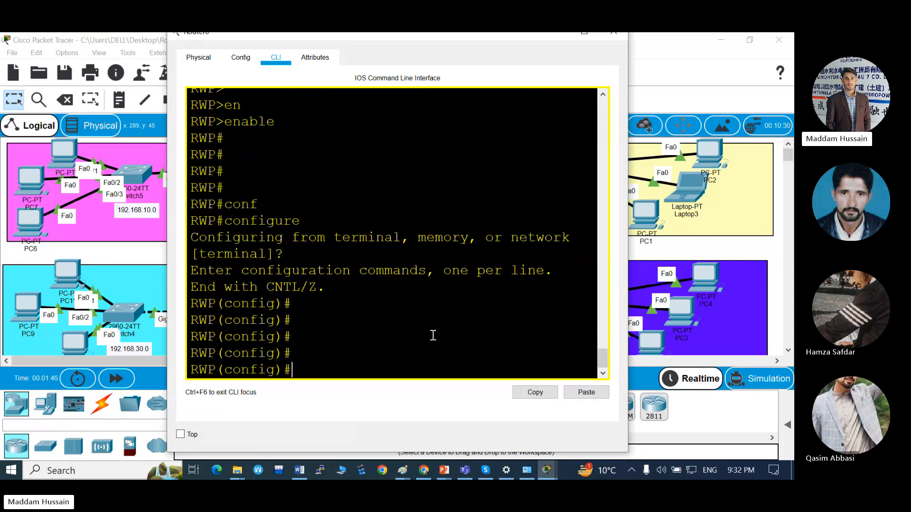
# Start the EIGRP routing process with autonomous system number 10 on the RWP router.
pyautogui.write('rout')
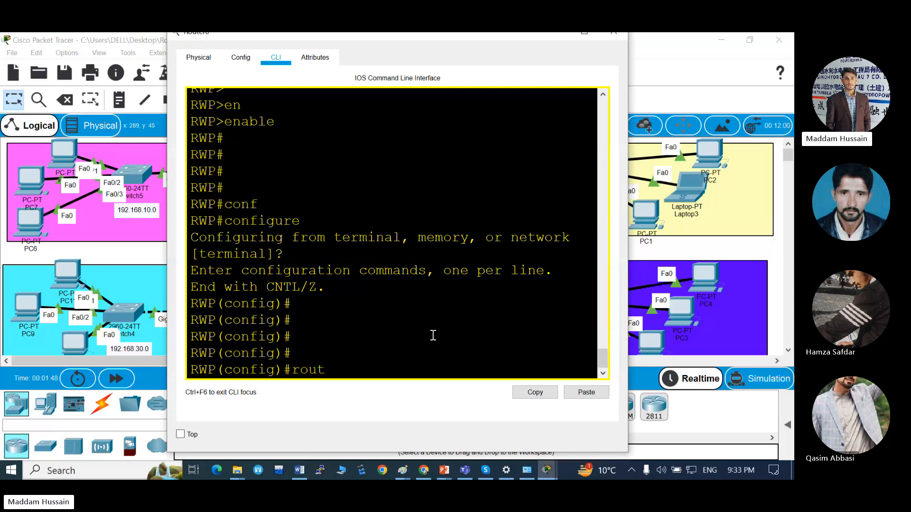
pyautogui.press('Tab')
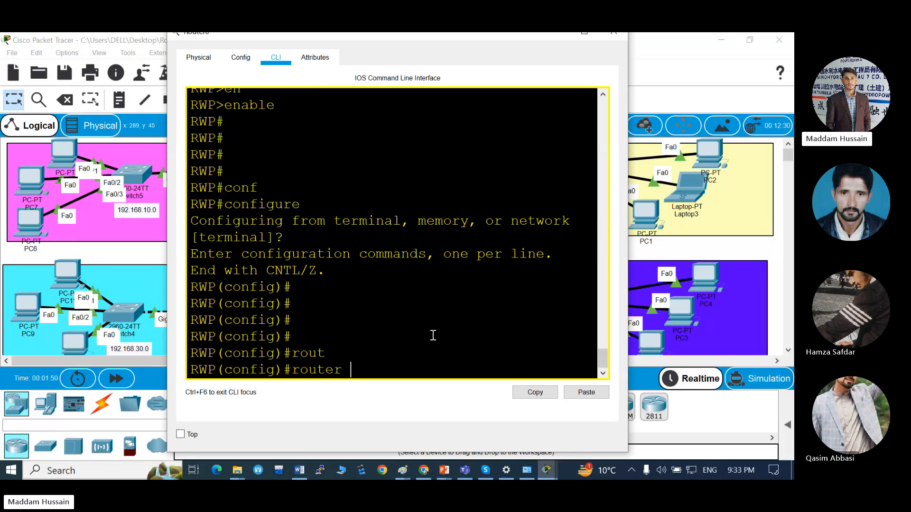
pyautogui.write('ei')
pyautogui.press('Tab')
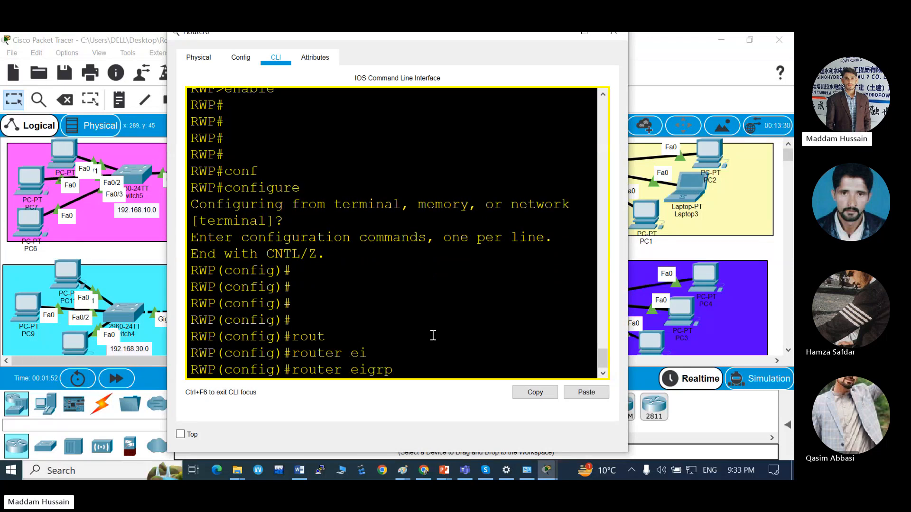
pyautogui.write('10')
pyautogui.press('Return')
pyautogui.press('Return')
pyautogui.press('Return')
# Advertise all networks in the RWP router's EIGRP process with network 0.0.0.0 0.0.0.0.
pyautogui.write('net')
pyautogui.press('Tab')
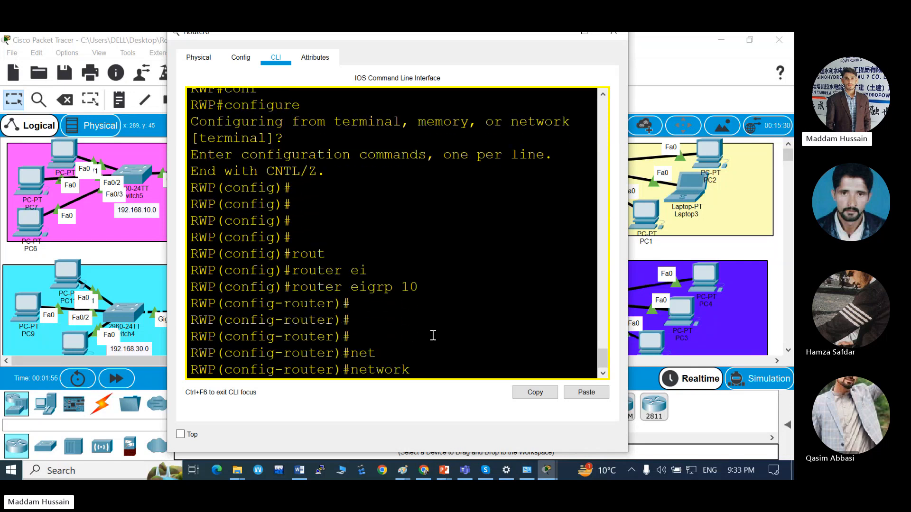
pyautogui.write('0.0.0.0 0.0.00')
pyautogui.press('BackSpace')
pyautogui.write('.o')
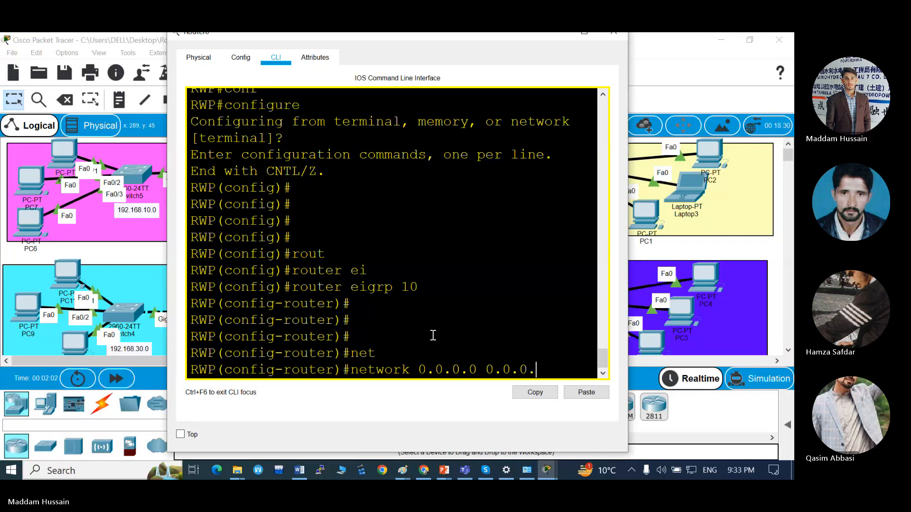
pyautogui.press('BackSpace')
pyautogui.write('0')
pyautogui.press('Return')
pyautogui.press('Return')
pyautogui.press('Return')
pyautogui.press('Return')
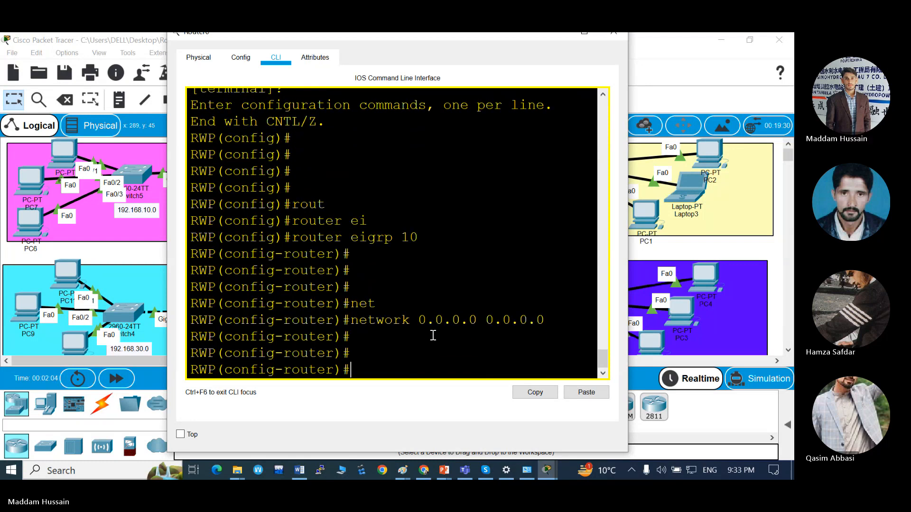
# Return to the topology, open the command line interface of Router1 in the KHI area and bring up its prompt.
pyautogui.hotkey('alt', 'Tab')
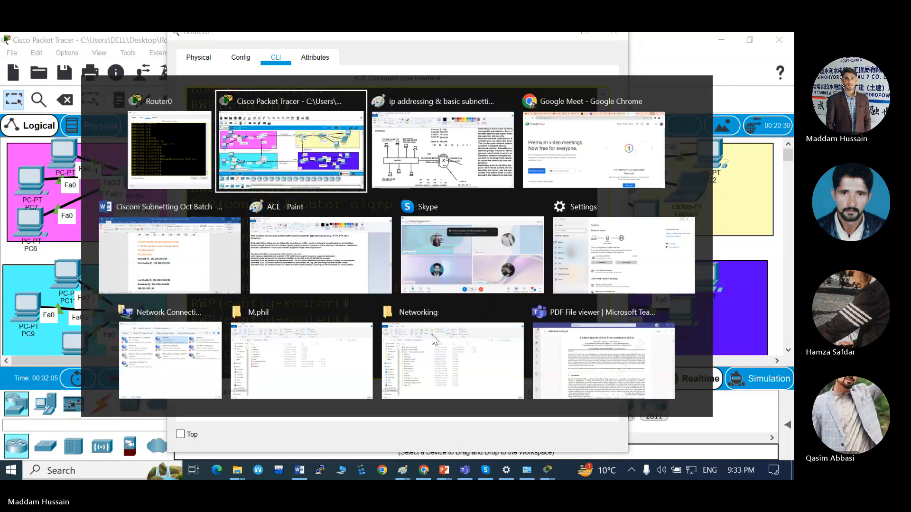
pyautogui.click(458, 178)
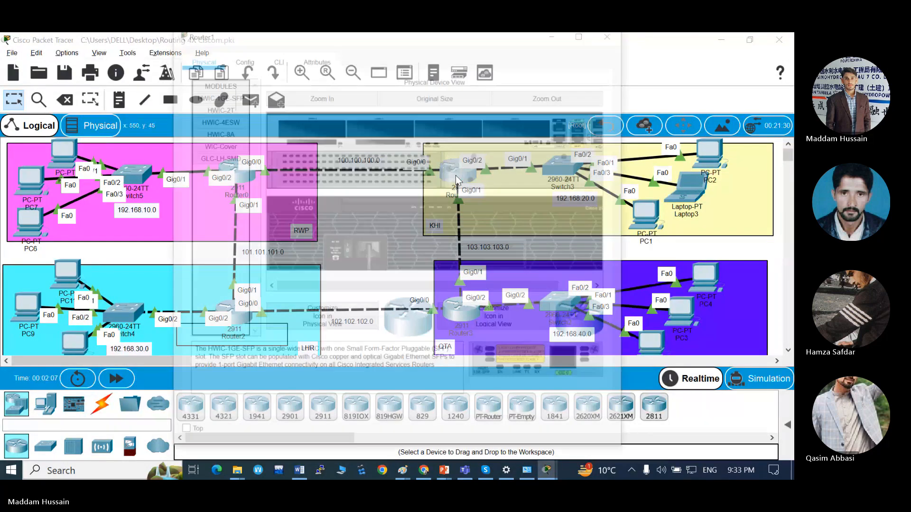
pyautogui.click(276, 57)
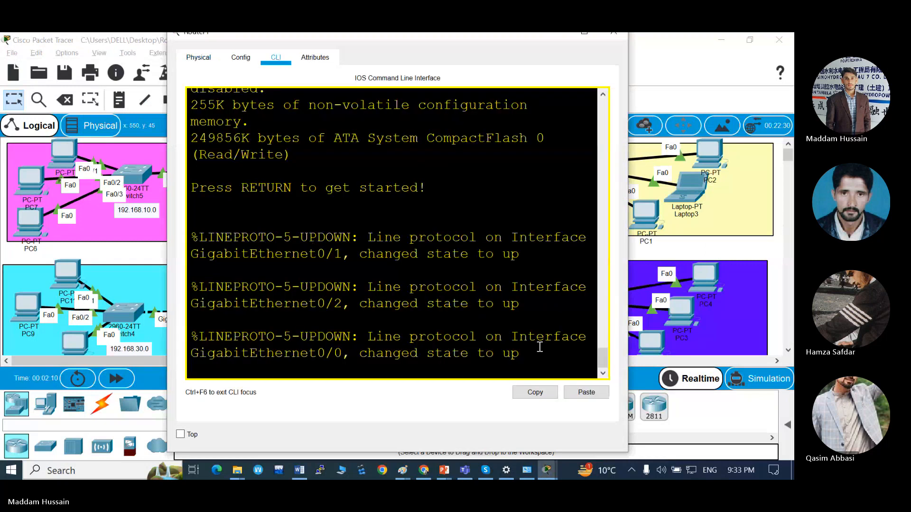
pyautogui.press('Return')
# Enter privileged mode on the KHI router with enable and go into terminal configuration mode with configure.
pyautogui.press('Return')
pyautogui.press('Return')
pyautogui.write('en')
pyautogui.press('Tab')
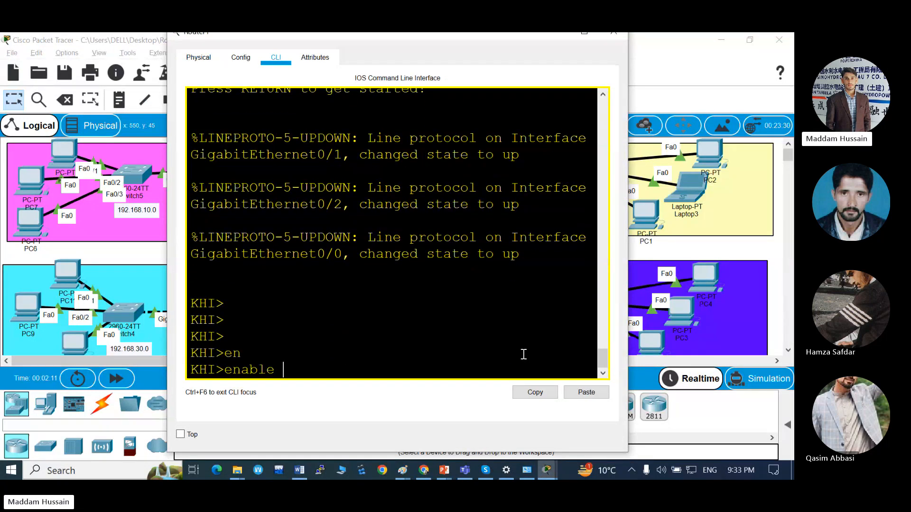
pyautogui.press('Return')
pyautogui.press('Return')
pyautogui.press('Return')
pyautogui.write('conf')
pyautogui.press('Tab')
pyautogui.press('Return')
pyautogui.press('Return')
pyautogui.press('Return')
pyautogui.press('Return')
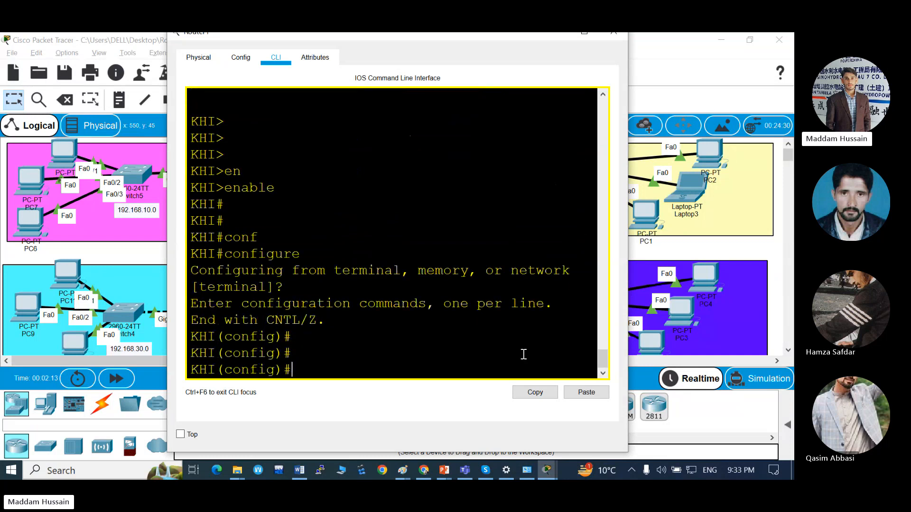
# Start the EIGRP routing process with autonomous system number 10 on the KHI router.
pyautogui.write('rout')
pyautogui.press('Tab')
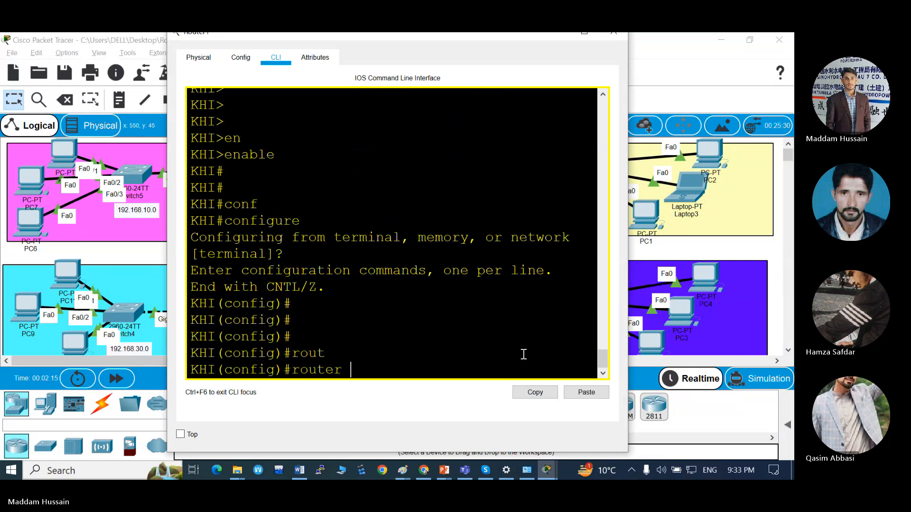
pyautogui.write('ei')
pyautogui.press('Tab')
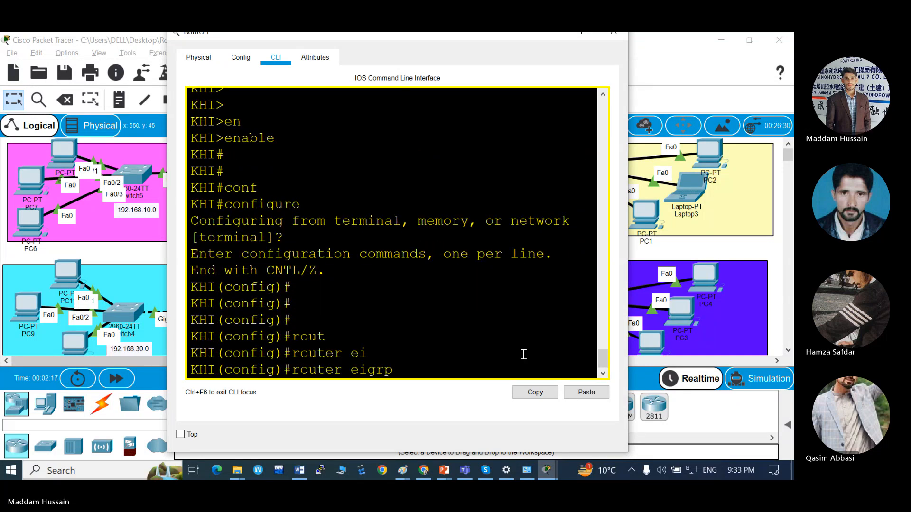
pyautogui.write('10')
pyautogui.press('Return')
pyautogui.press('Return')
# Advertise all networks in the KHI router's EIGRP process with network 0.0.0.0 0.0.0.0.
pyautogui.write('ne')
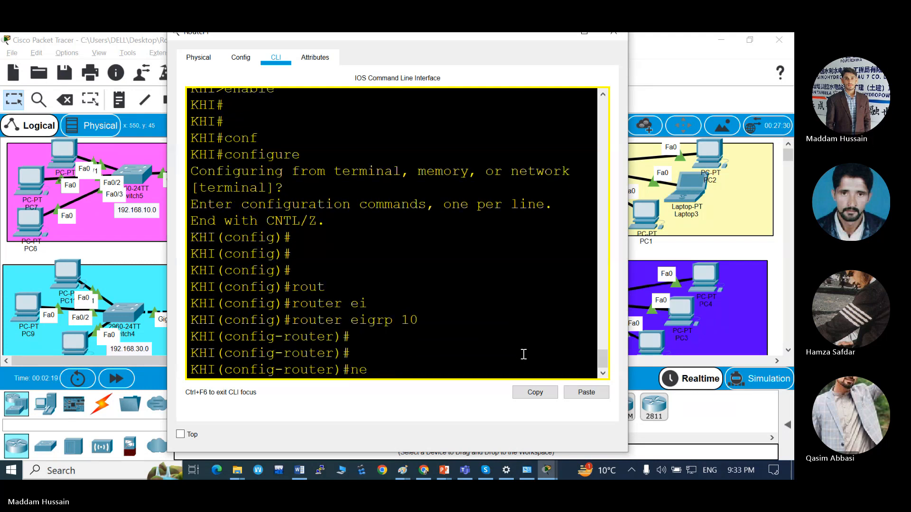
pyautogui.write('t')
pyautogui.press('Tab')
pyautogui.write('0.0.0.0')
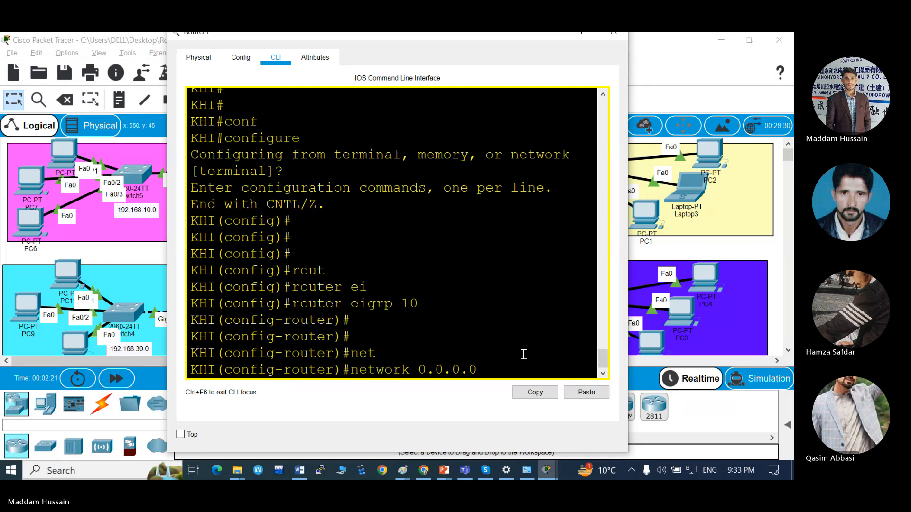
pyautogui.write(' 0.0.0.0')
pyautogui.press('Return')
pyautogui.press('Return')
pyautogui.press('Return')
pyautogui.press('Return')
# Return to the topology, open Router3's command line interface in the QTA area in a maximized window and bring up its prompt.
pyautogui.hotkey('alt', 'Tab')
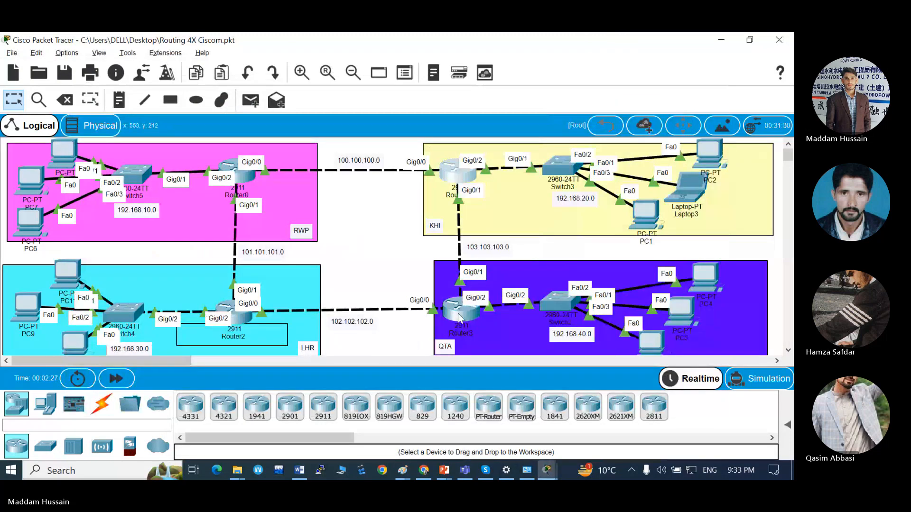
pyautogui.click(458, 313)
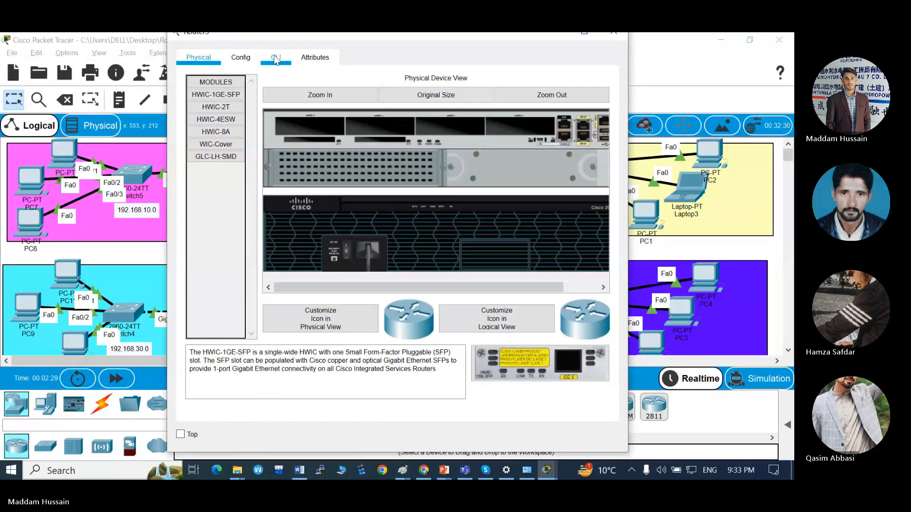
pyautogui.click(276, 58)
pyautogui.moveTo(521, 36); pyautogui.dragTo(520, 54)
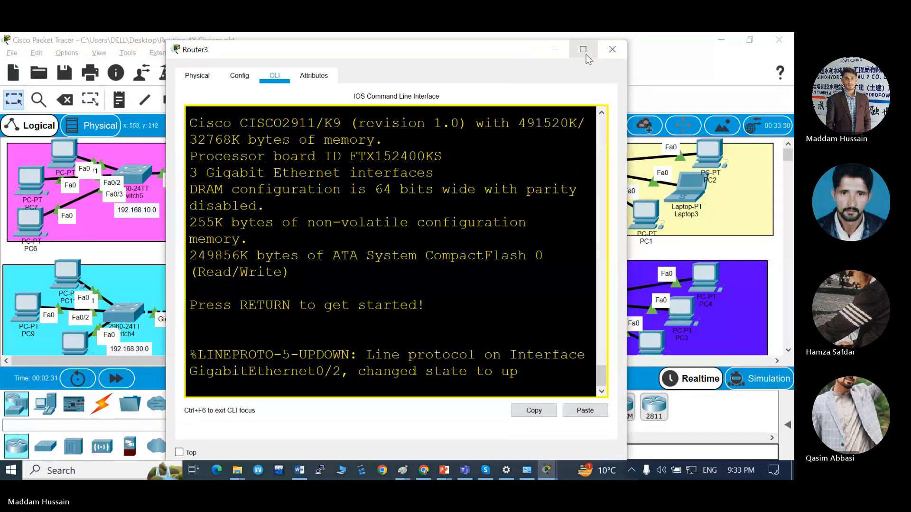
pyautogui.click(583, 49)
pyautogui.press('Return')
pyautogui.press('Return')
pyautogui.press('Return')
pyautogui.press('Return')
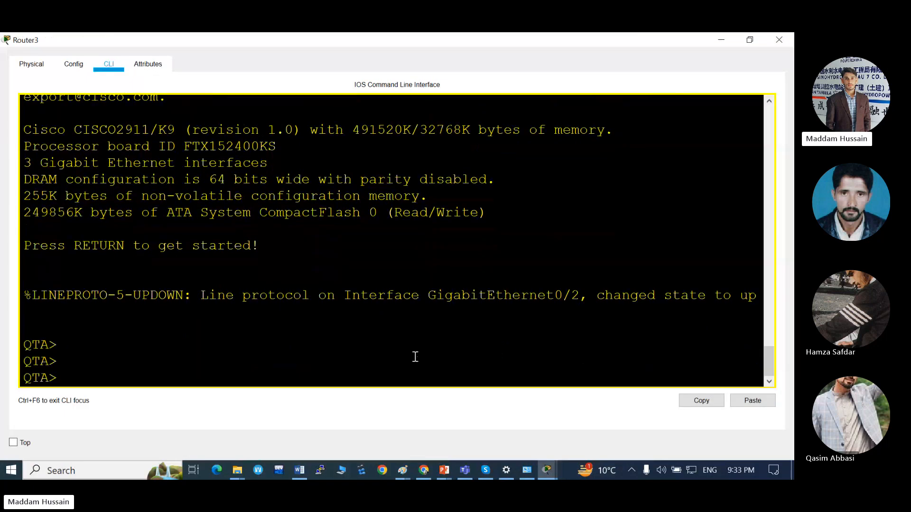
# Enter privileged mode on the QTA router with enable and go into terminal configuration mode with configure.
pyautogui.write('en')
pyautogui.press('Tab')
pyautogui.press('Return')
pyautogui.press('Return')
pyautogui.press('Return')
pyautogui.press('Return')
pyautogui.write('conf')
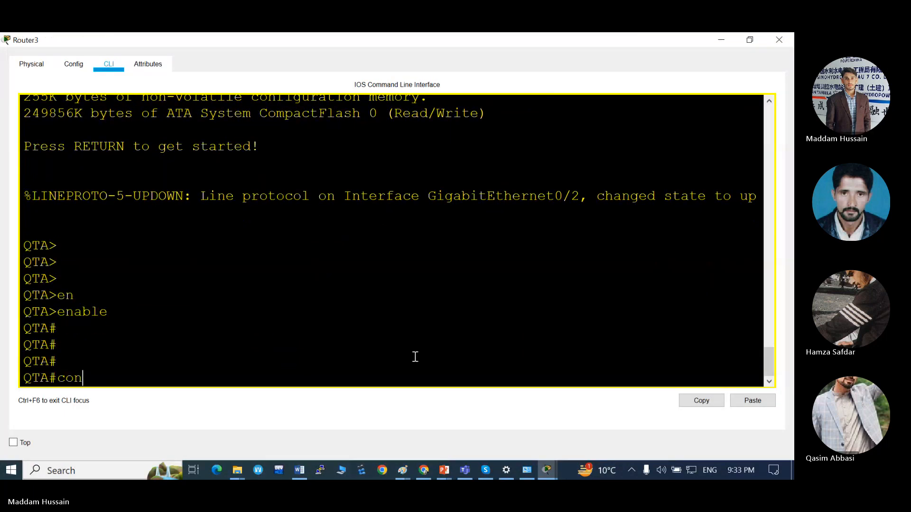
pyautogui.press('Tab')
pyautogui.press('Return')
pyautogui.press('Return')
pyautogui.press('Return')
pyautogui.press('Return')
# Start the EIGRP routing process with autonomous system number 10 on the QTA router.
pyautogui.write('rout')
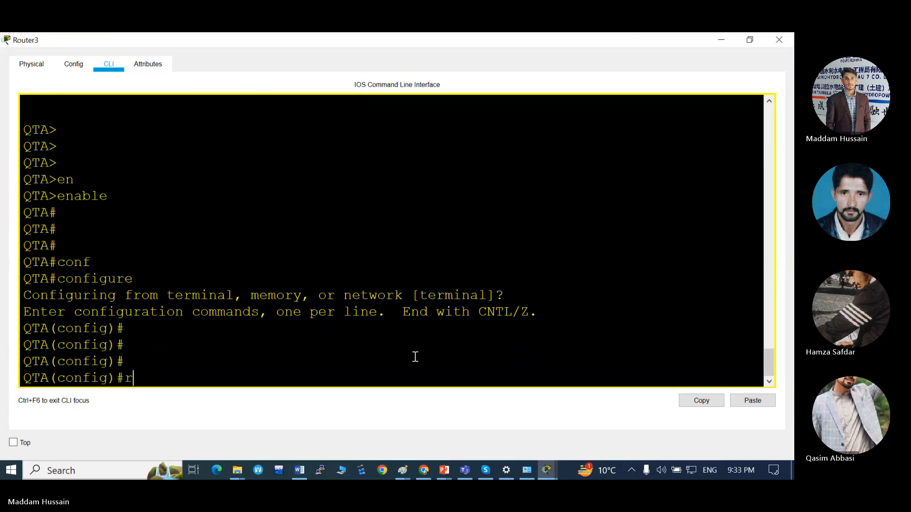
pyautogui.press('Tab')
pyautogui.write('ei')
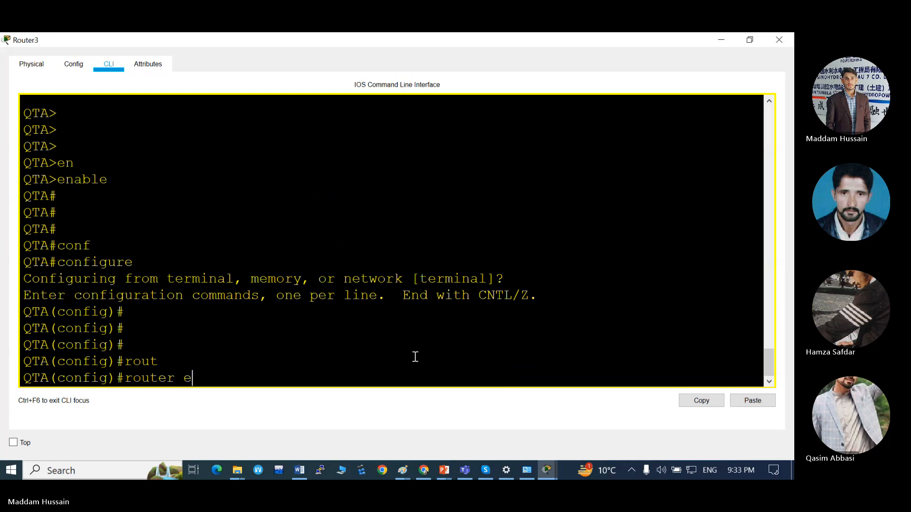
pyautogui.press('Tab')
pyautogui.write('10')
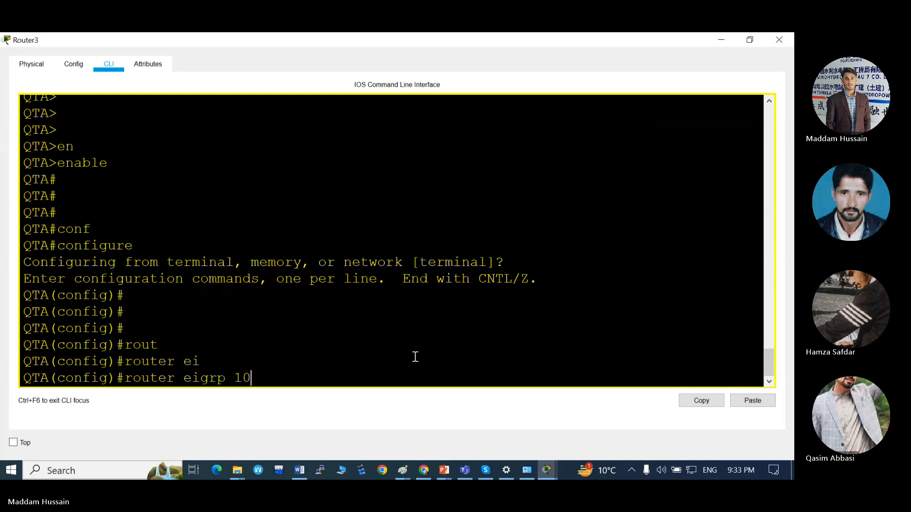
pyautogui.press('Return')
pyautogui.press('Return')
# Advertise all networks in the QTA router's EIGRP process with network 0.0.0.0 0.0.0.0.
pyautogui.write('net')
pyautogui.press('Tab')
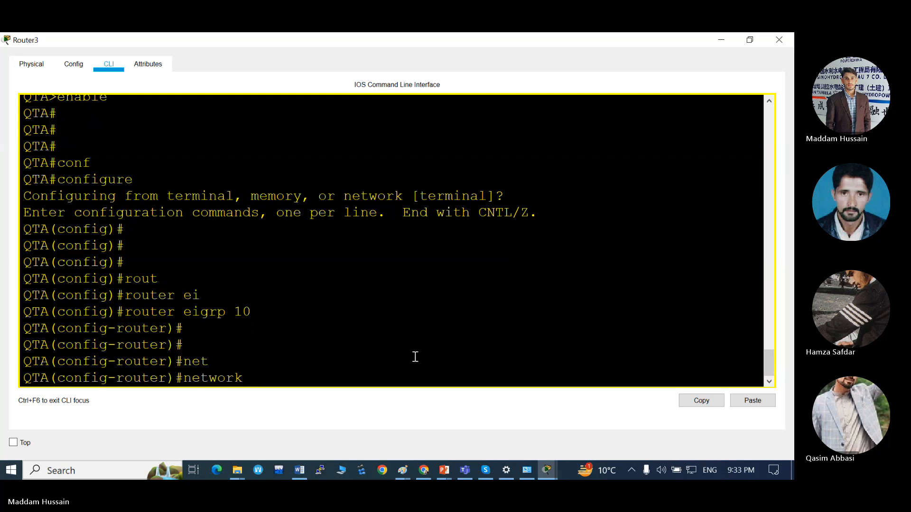
pyautogui.write('0.0.0.0 0.0.0.0')
pyautogui.press('Return')
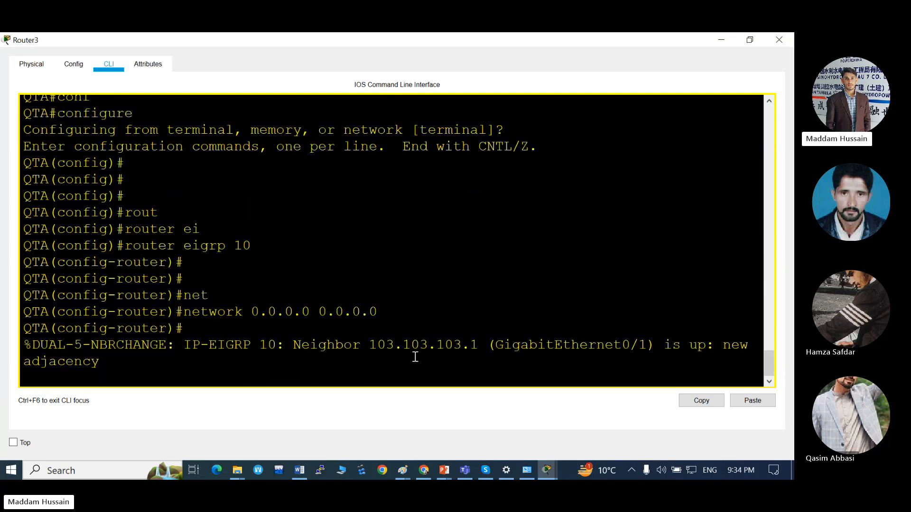
pyautogui.press('Return')
pyautogui.press('Return')
pyautogui.press('Return')
pyautogui.press('Return')
pyautogui.press('Return')
# Return to the topology and place a Server-PT end device in the KHI area below Switch3.
pyautogui.hotkey('alt', 'Tab')
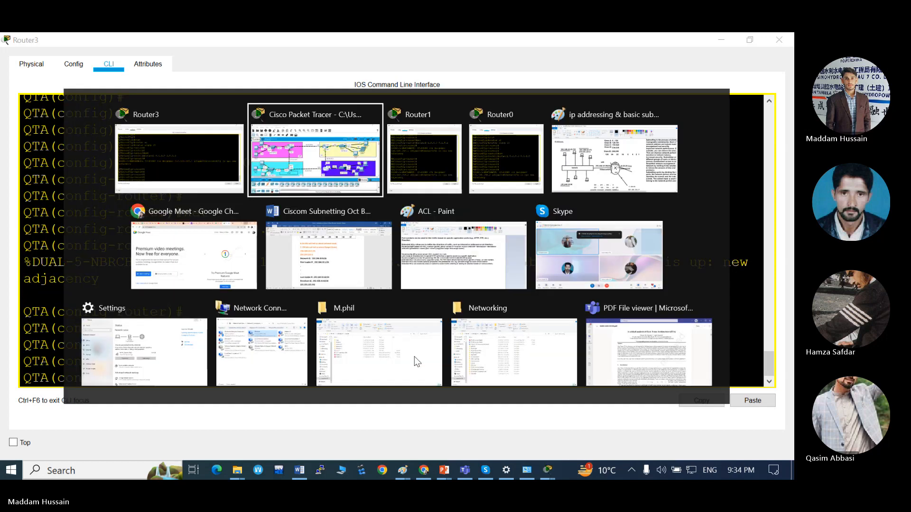
pyautogui.hotkey('alt', 'shift', 'Tab')
pyautogui.hotkey('alt', 'Tab')
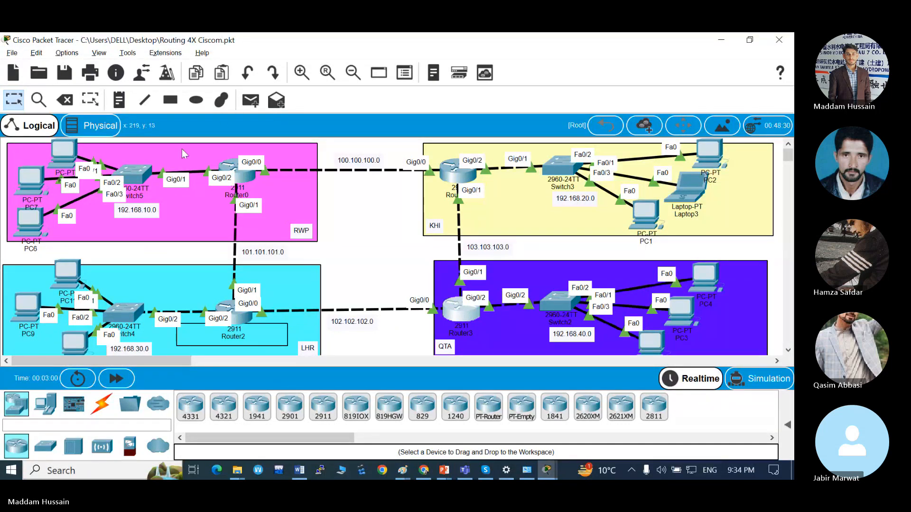
pyautogui.click(46, 405)
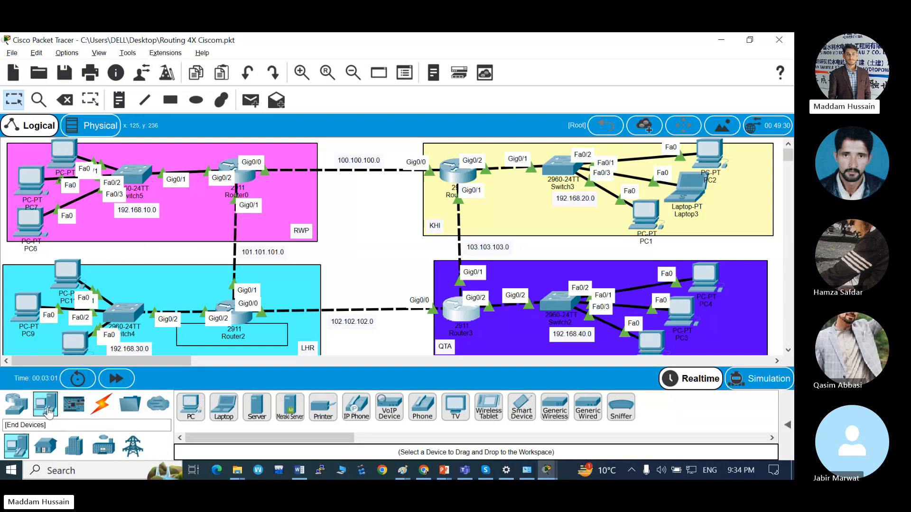
pyautogui.click(256, 409)
pyautogui.click(571, 229)
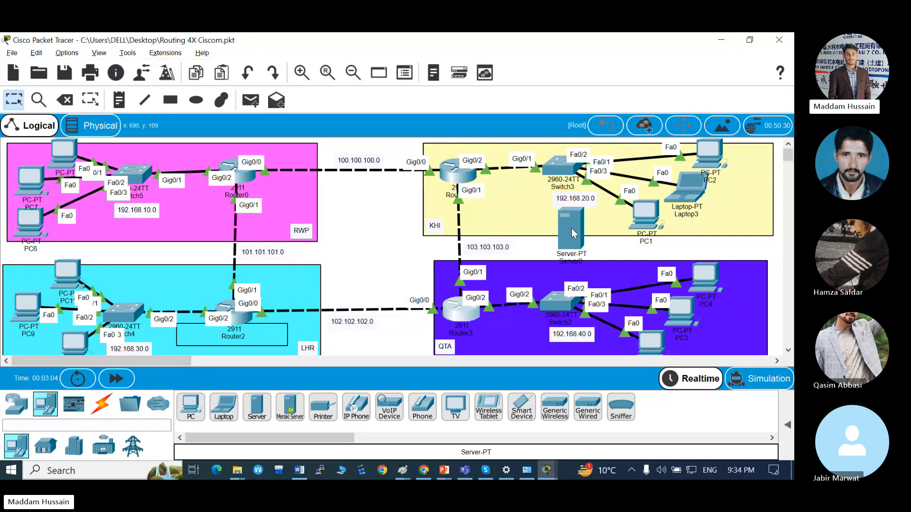
# Connect FastEthernet0/4 on Switch3 to the new server's FastEthernet0 port with a copper straight-through cable.
pyautogui.click(45, 446)
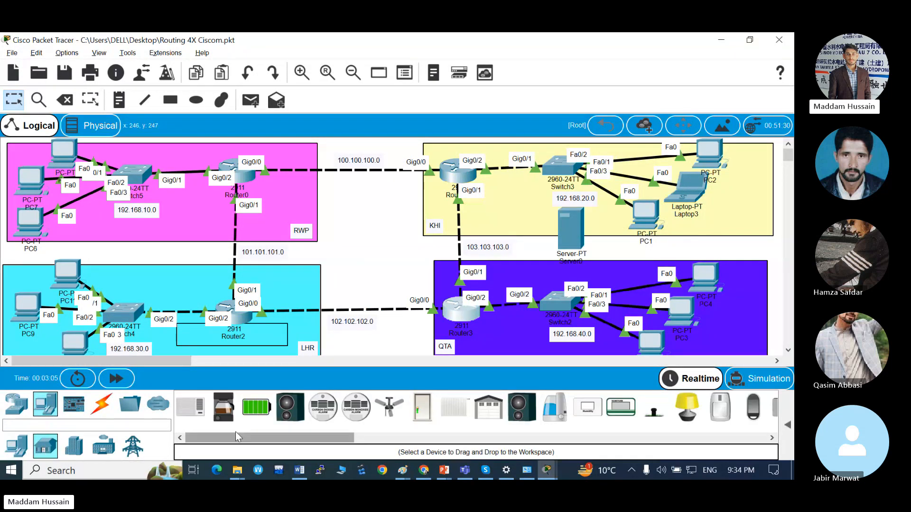
pyautogui.click(101, 404)
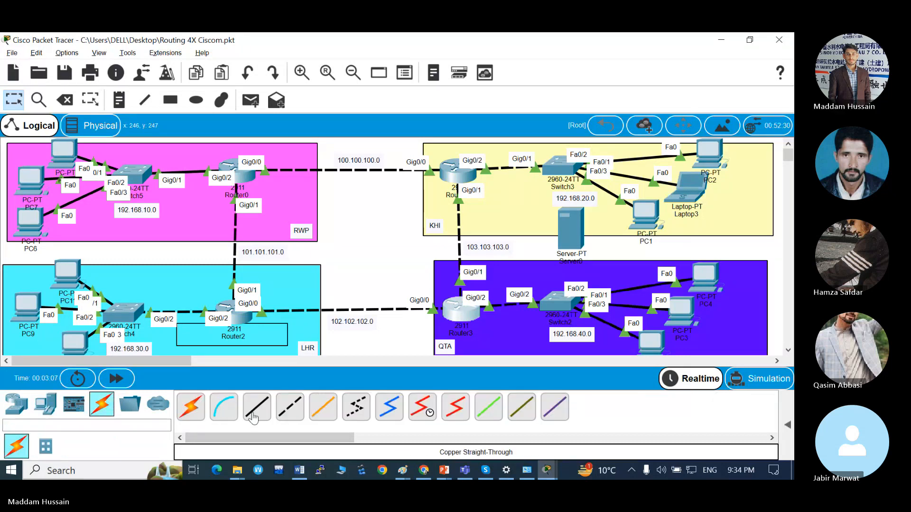
pyautogui.click(556, 167)
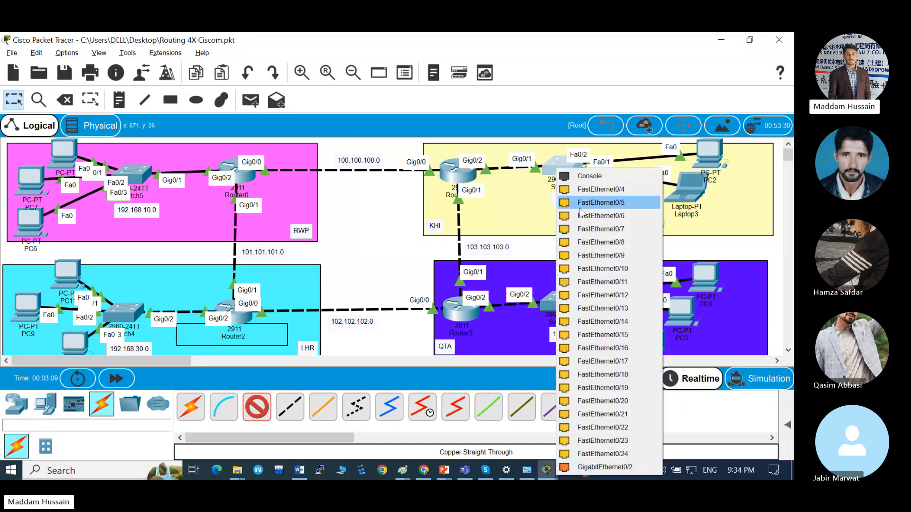
pyautogui.click(588, 191)
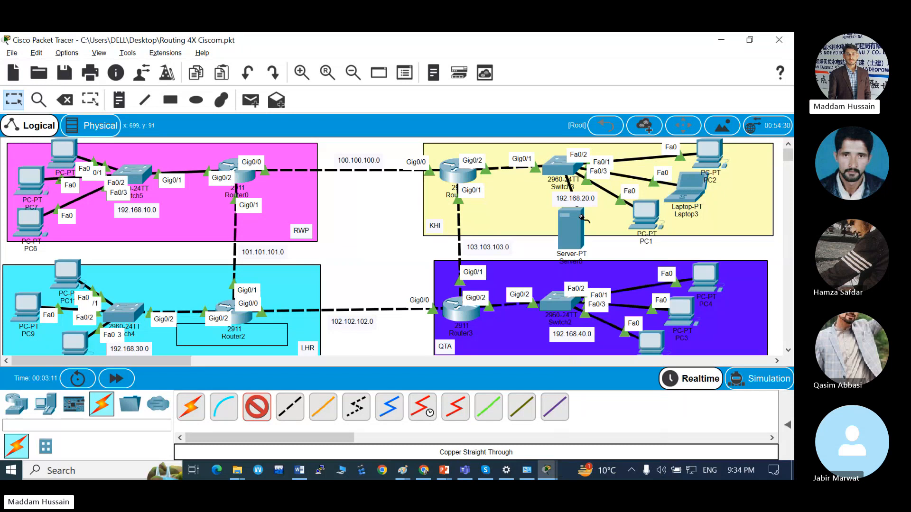
pyautogui.click(576, 228)
pyautogui.click(614, 232)
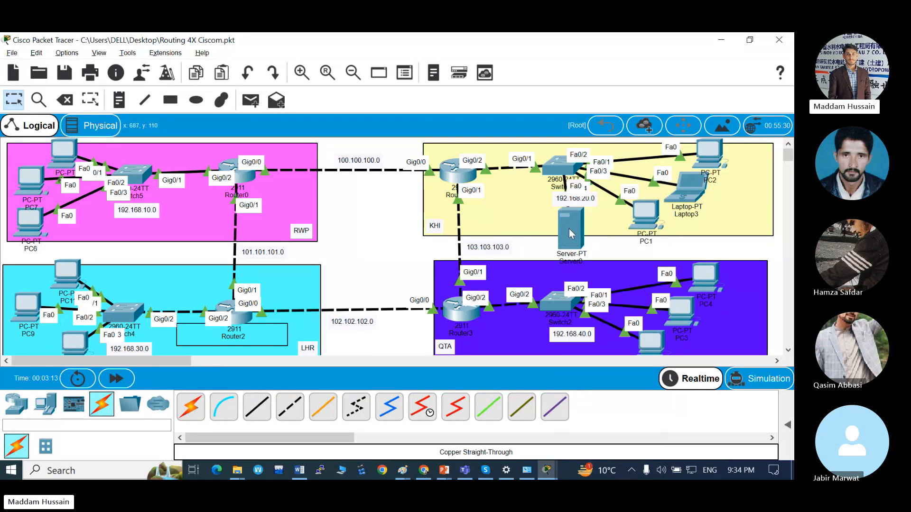
# Open the new server's IP configuration and assign the static address 192.168.20.20 with subnet mask 255.255.255.0.
pyautogui.click(568, 229)
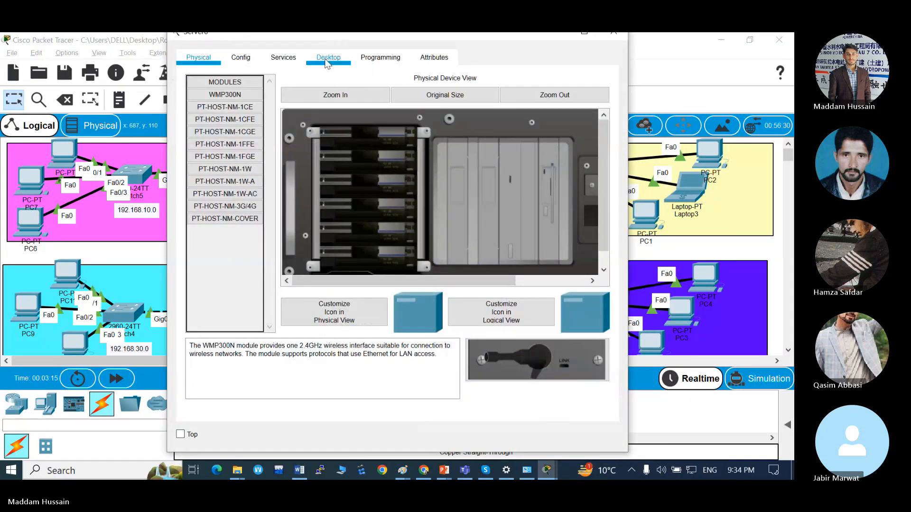
pyautogui.click(326, 59)
pyautogui.click(237, 134)
pyautogui.click(356, 141)
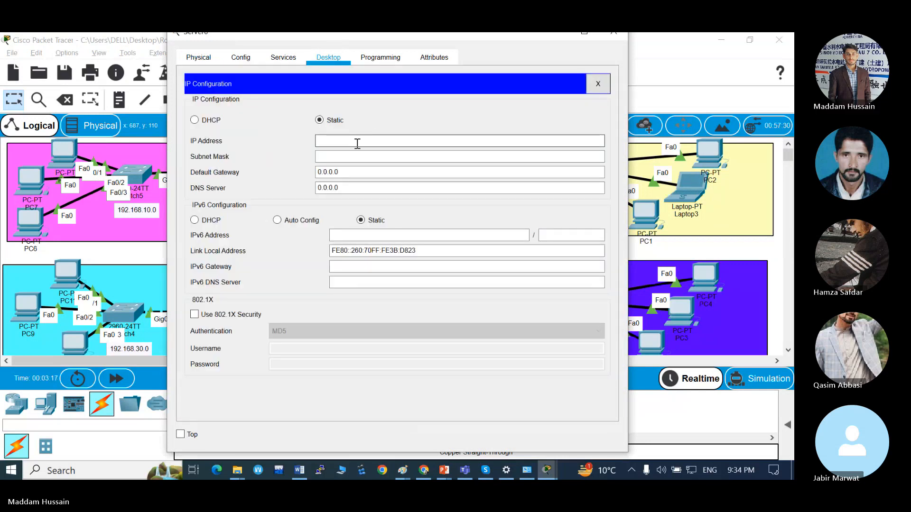
pyautogui.write('192')
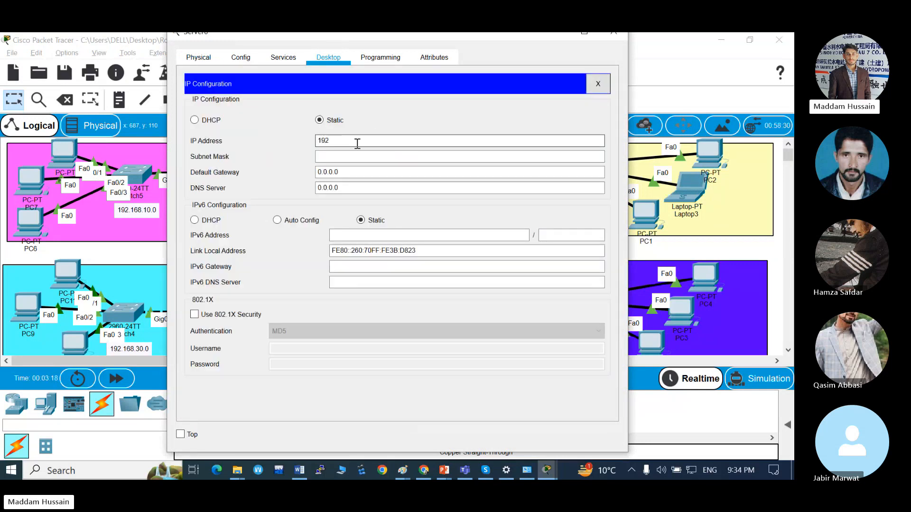
pyautogui.write('.168.20.20')
pyautogui.press('Tab')
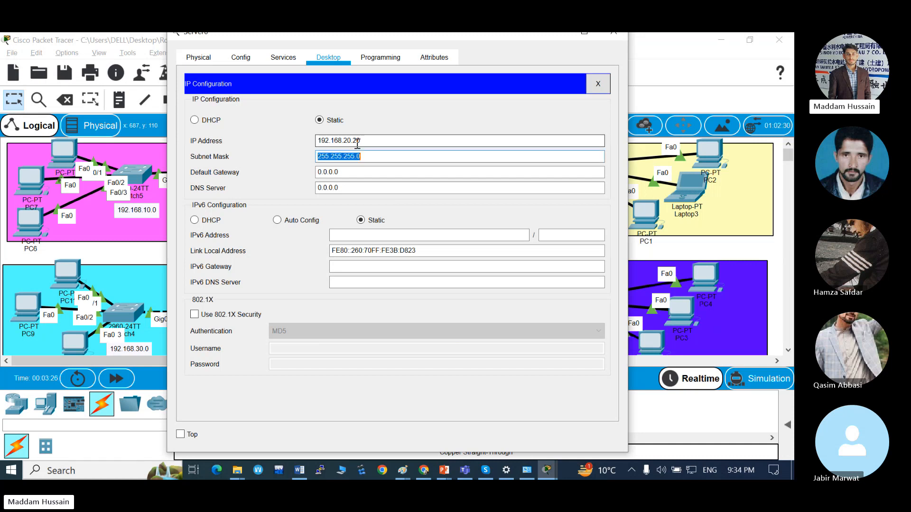
# Set the server's default gateway to 192.168.20.100 and close its configuration window.
pyautogui.press('Tab')
pyautogui.write('192')
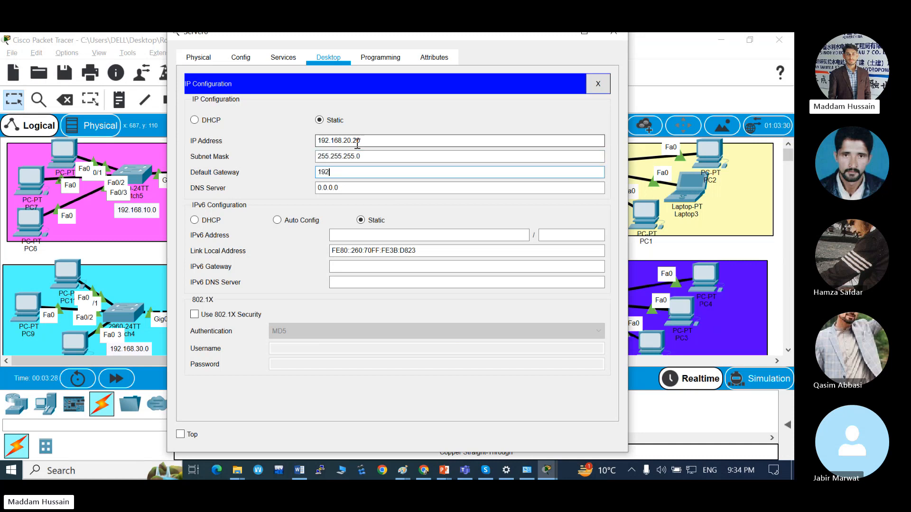
pyautogui.write('.168.20.100')
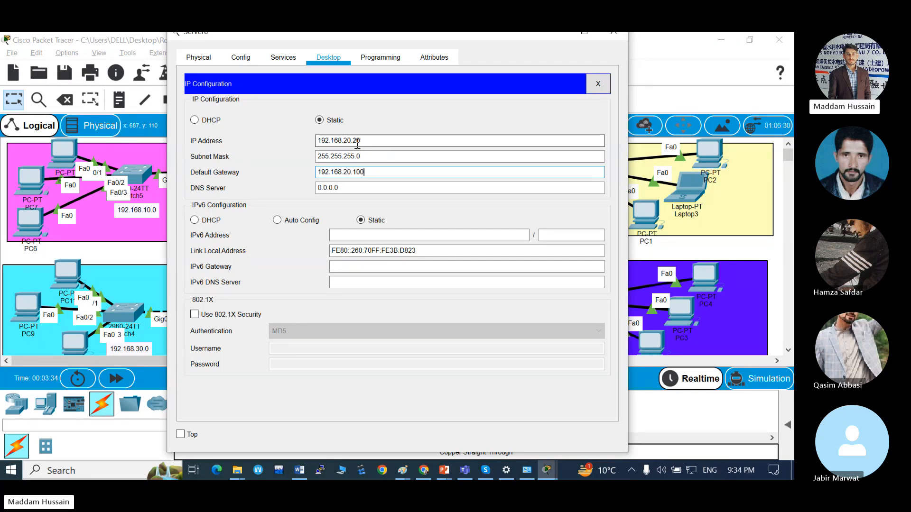
pyautogui.click(615, 33)
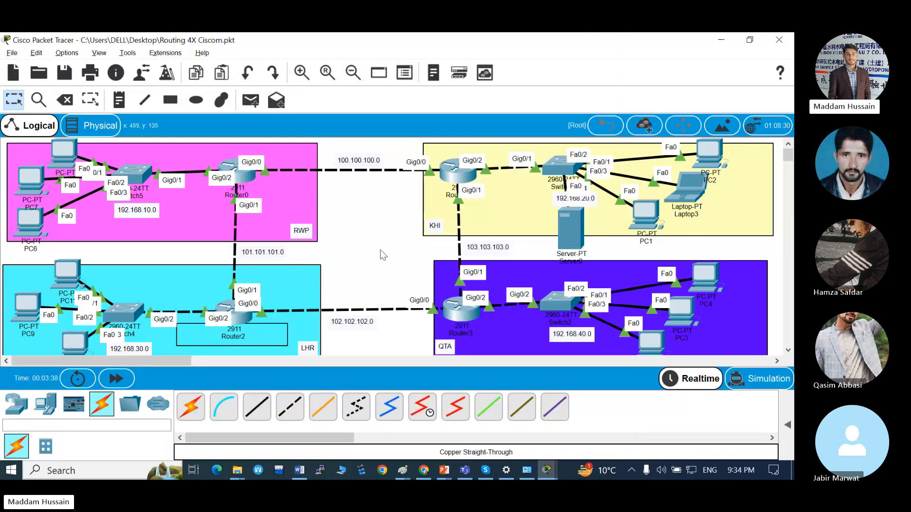
# Open the command prompt on PC0 in the RWP area, ping 192.168.20.10 and interrupt the ping.
pyautogui.click(70, 151)
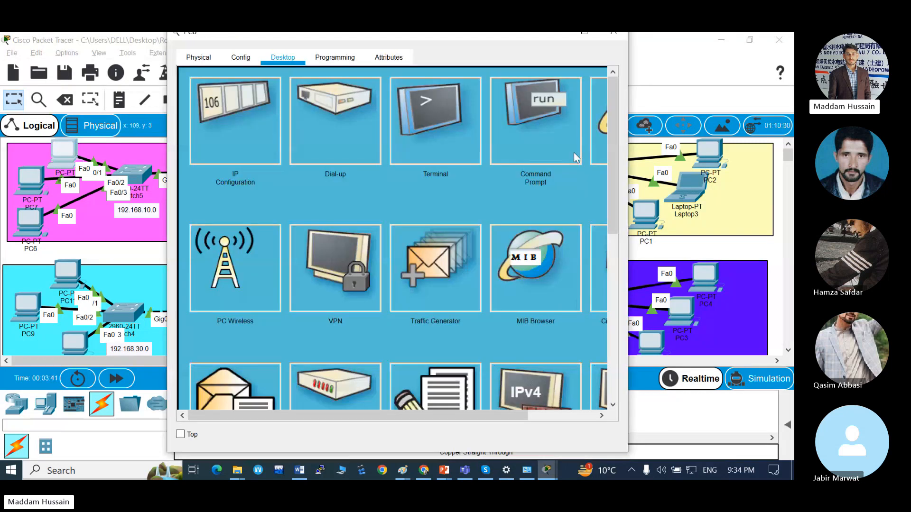
pyautogui.click(536, 119)
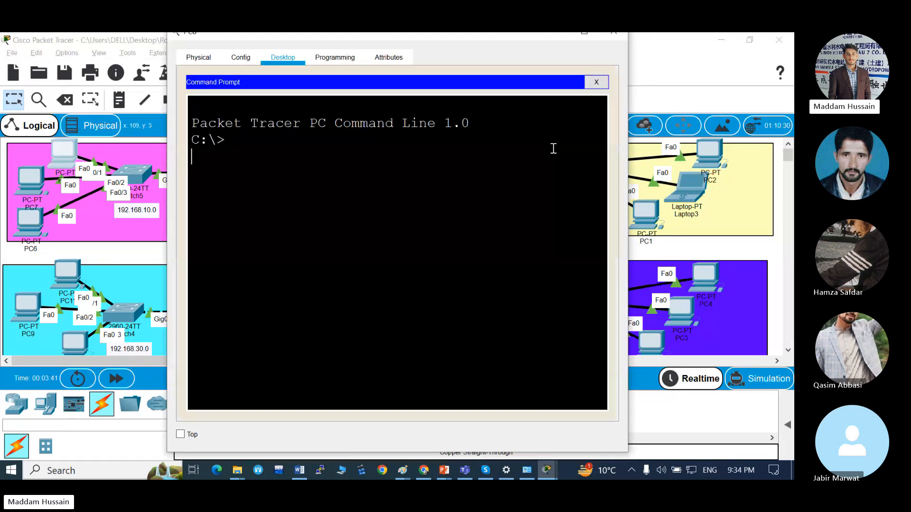
pyautogui.press('Return')
pyautogui.press('Return')
pyautogui.write('pin')
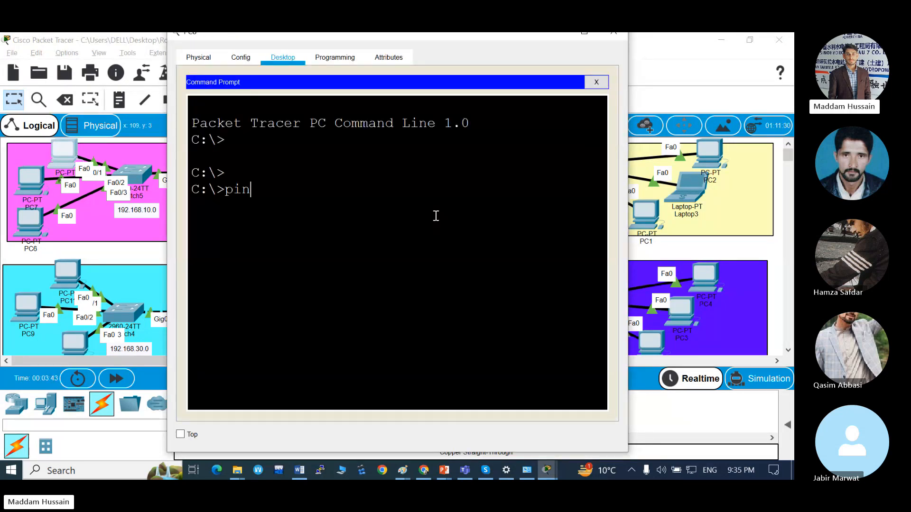
pyautogui.write('g 192.')
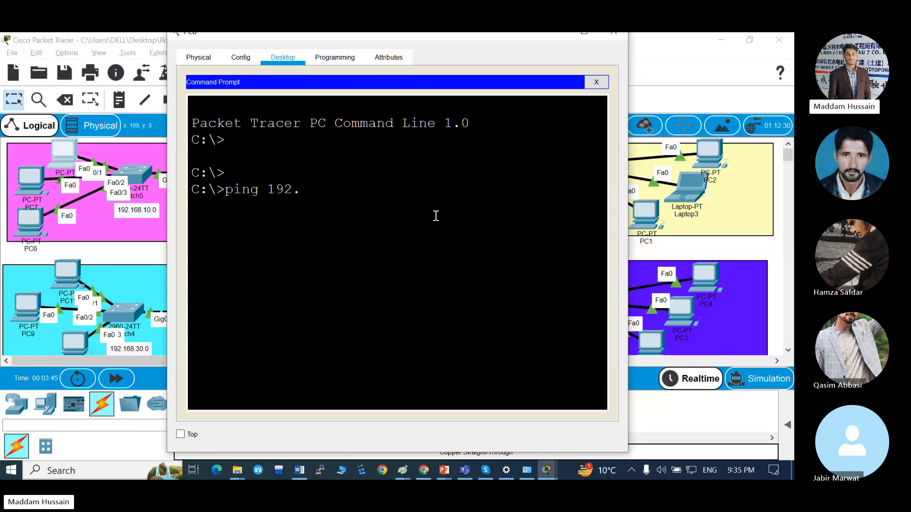
pyautogui.write('168.20.10')
pyautogui.press('Return')
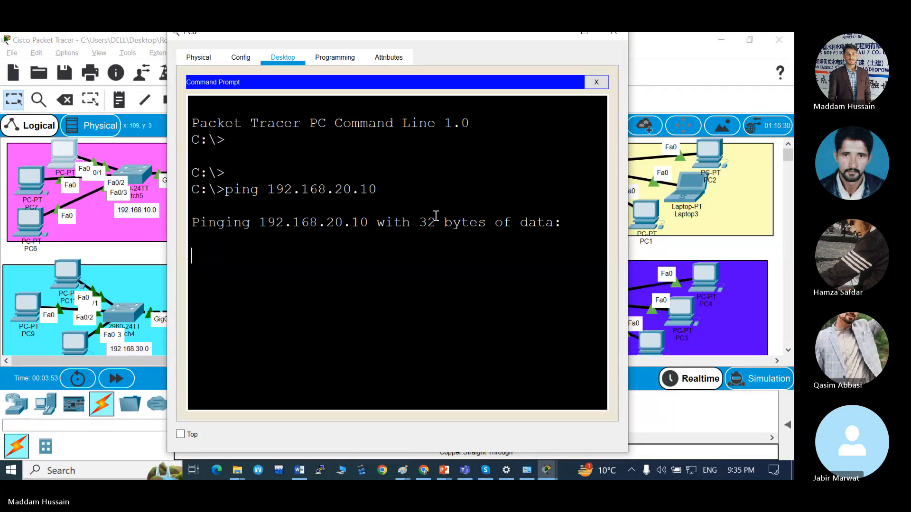
pyautogui.hotkey('ctrl', 'c')
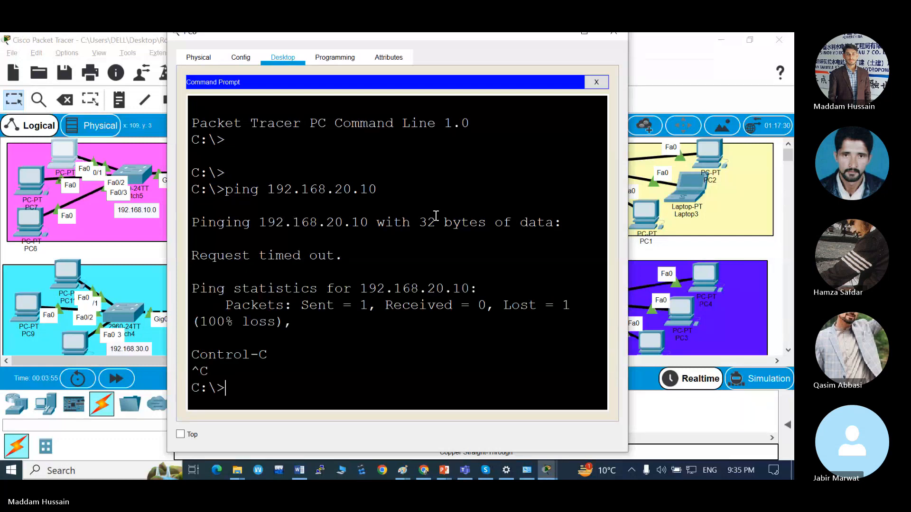
# Ping the KHI server at 192.168.20.20 from PC0's command prompt.
pyautogui.press('Return')
pyautogui.press('Return')
pyautogui.press('Up')
pyautogui.press('BackSpace')
pyautogui.press('BackSpace')
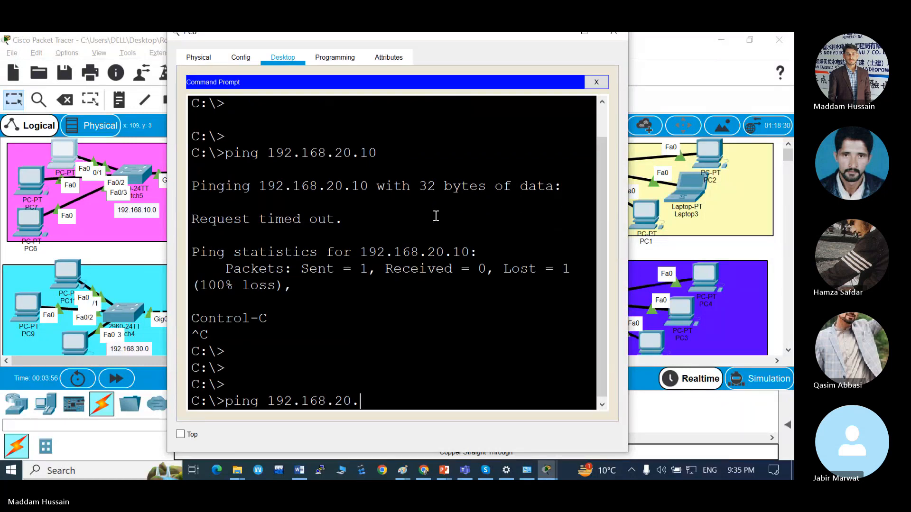
pyautogui.write('20')
pyautogui.press('Return')
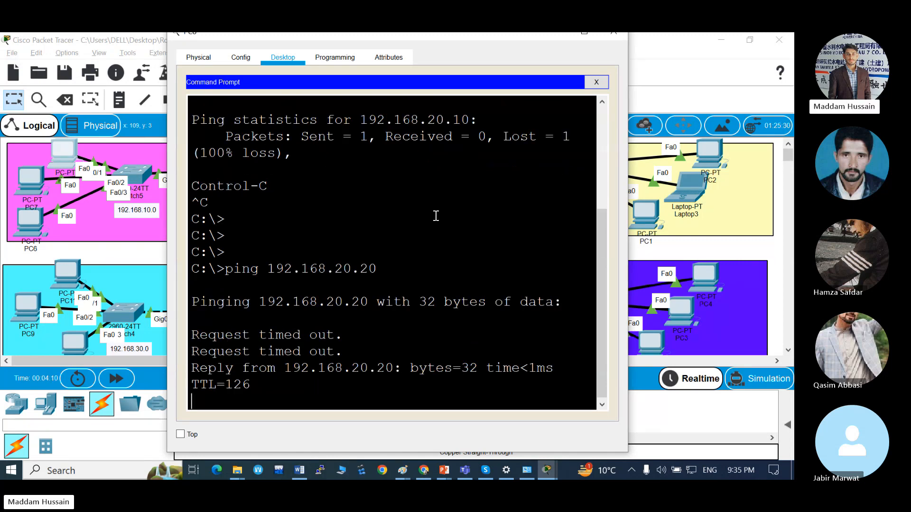
pyautogui.press('Return')
pyautogui.press('Return')
pyautogui.press('Return')
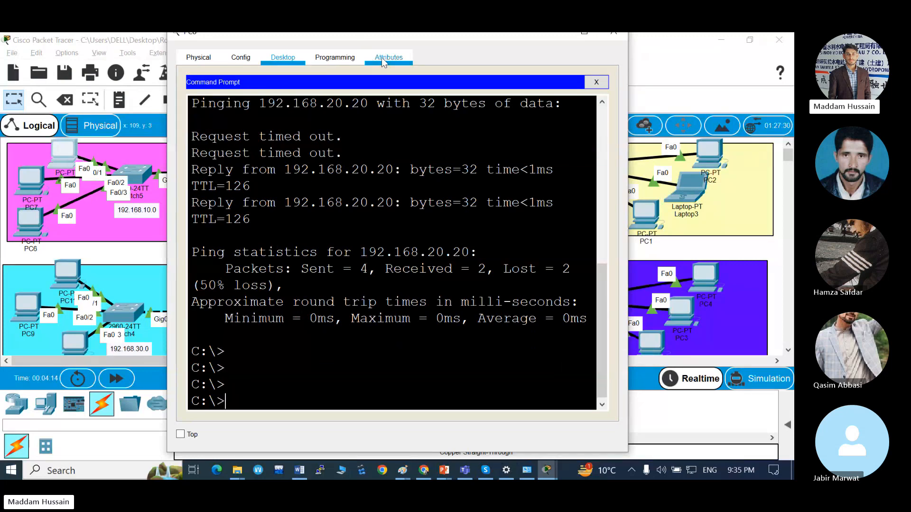
# Close PC0's command prompt and load the KHI server's web page at 192.168.20.20 in PC0's web browser.
pyautogui.click(596, 82)
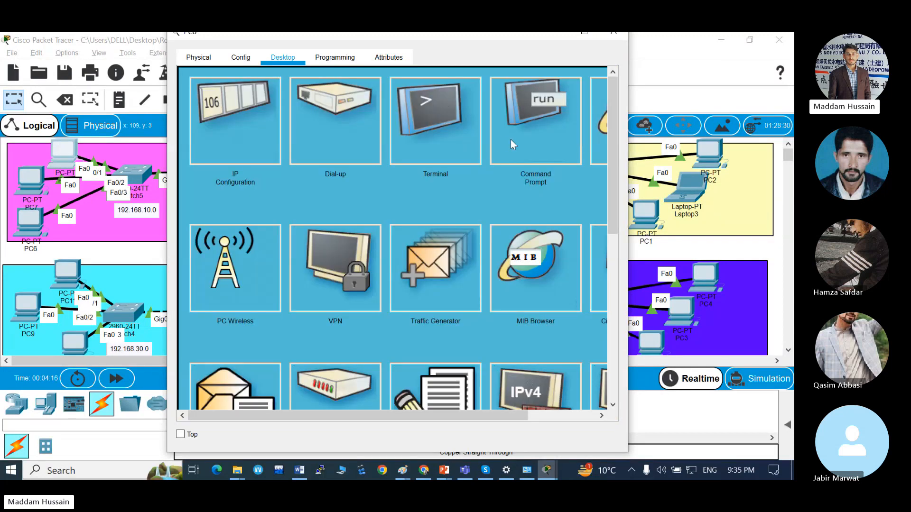
pyautogui.hscroll(2, 510, 139)
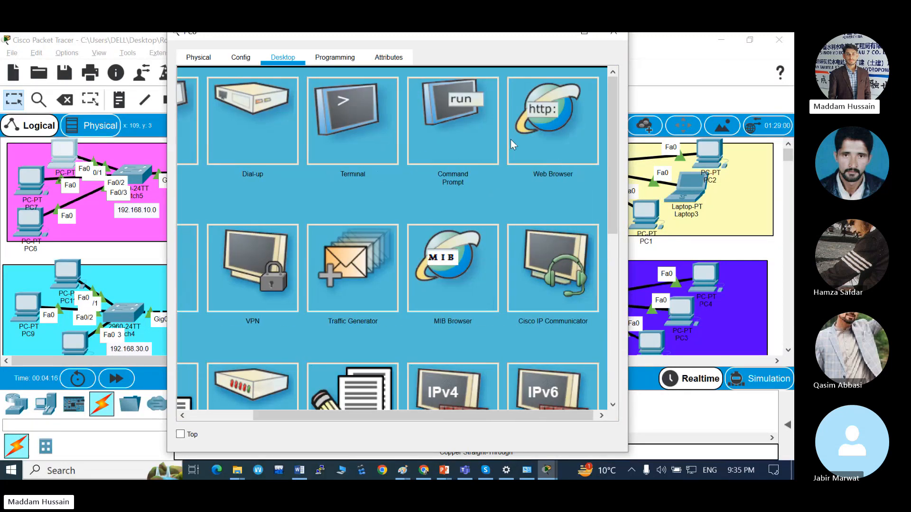
pyautogui.click(548, 115)
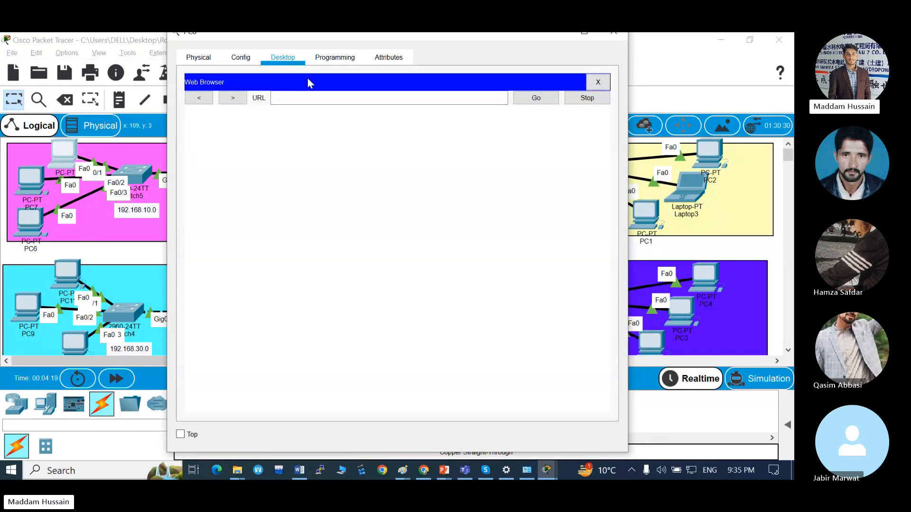
pyautogui.click(298, 100)
pyautogui.write('192')
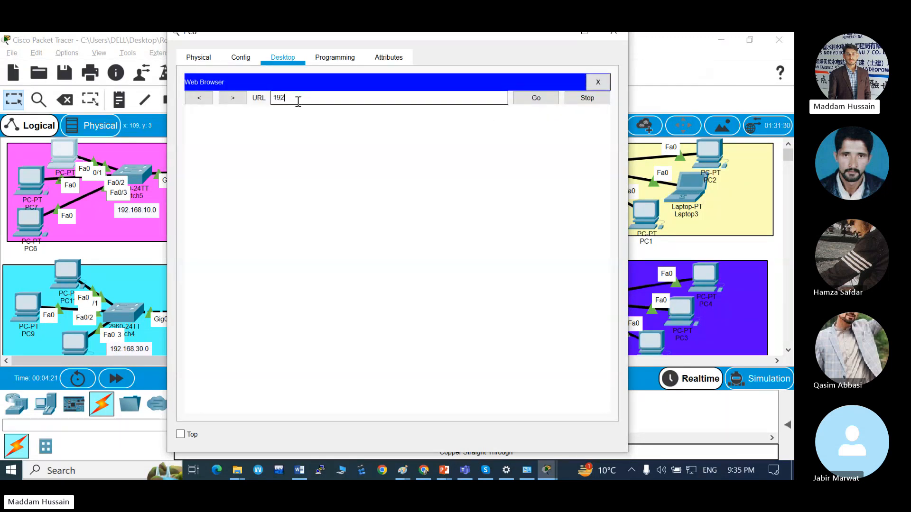
pyautogui.write('.168.20.20')
pyautogui.press('Return')
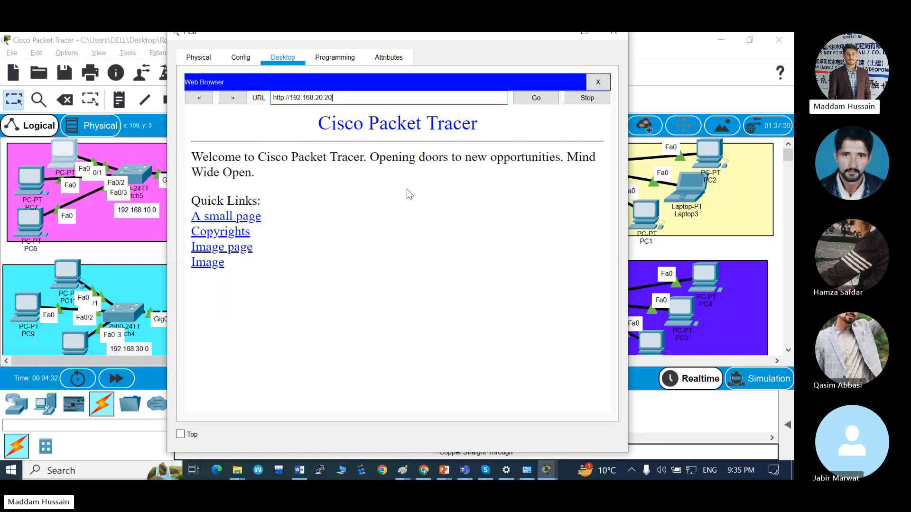
# View the server's small page and Copyrights page through its quick links, and close the web browser.
pyautogui.click(228, 219)
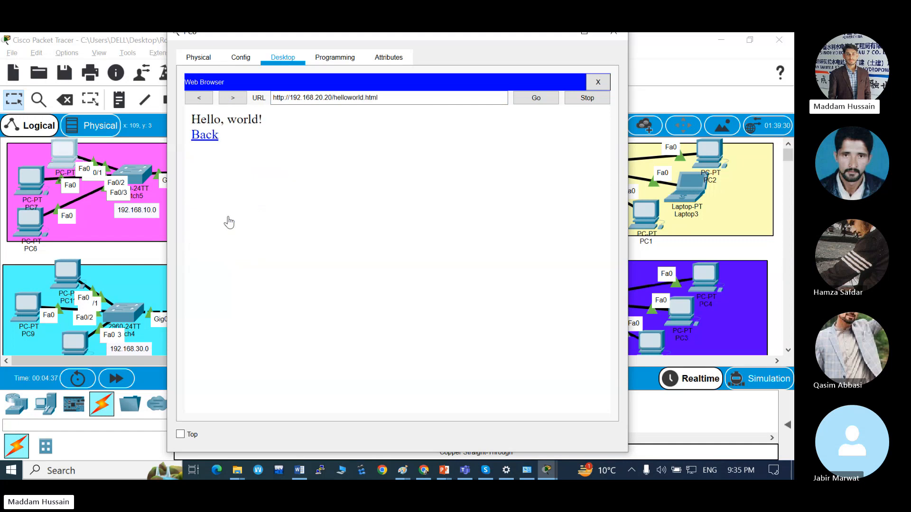
pyautogui.click(214, 141)
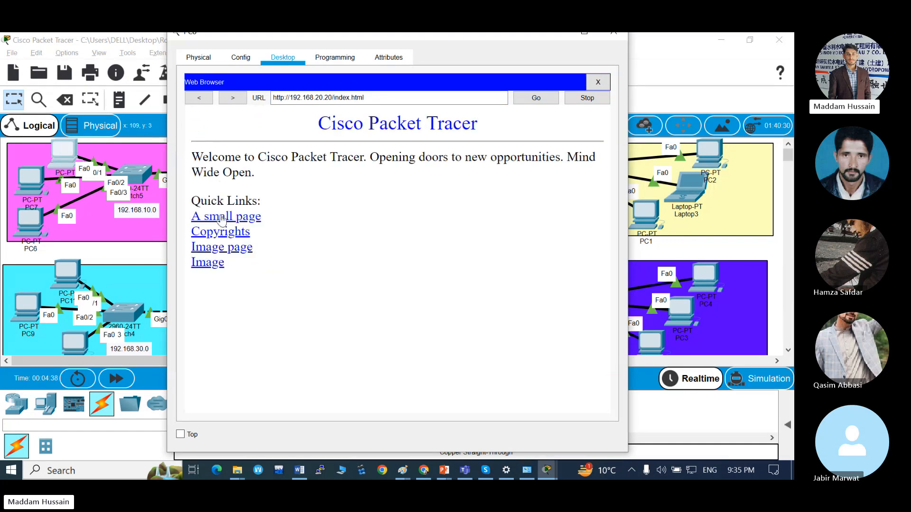
pyautogui.click(222, 233)
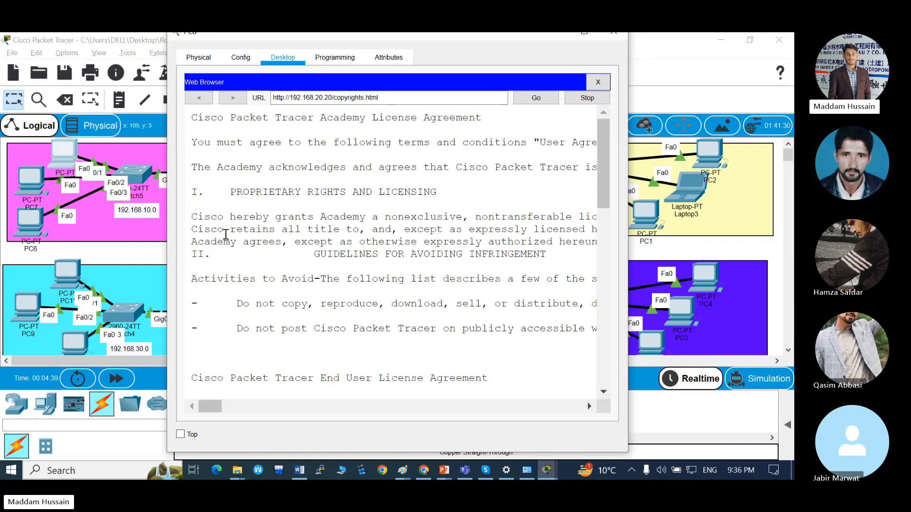
pyautogui.scroll(-10, 321, 245)
pyautogui.scroll(10, 322, 245)
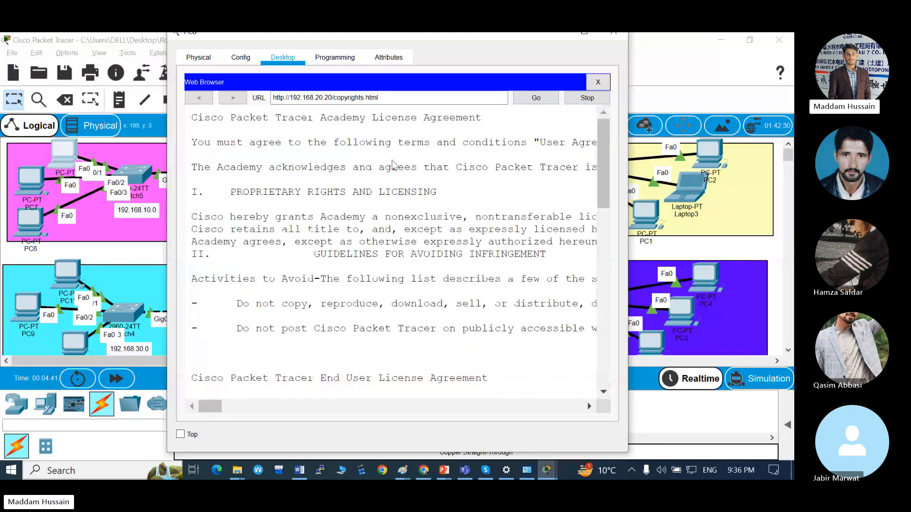
pyautogui.click(598, 82)
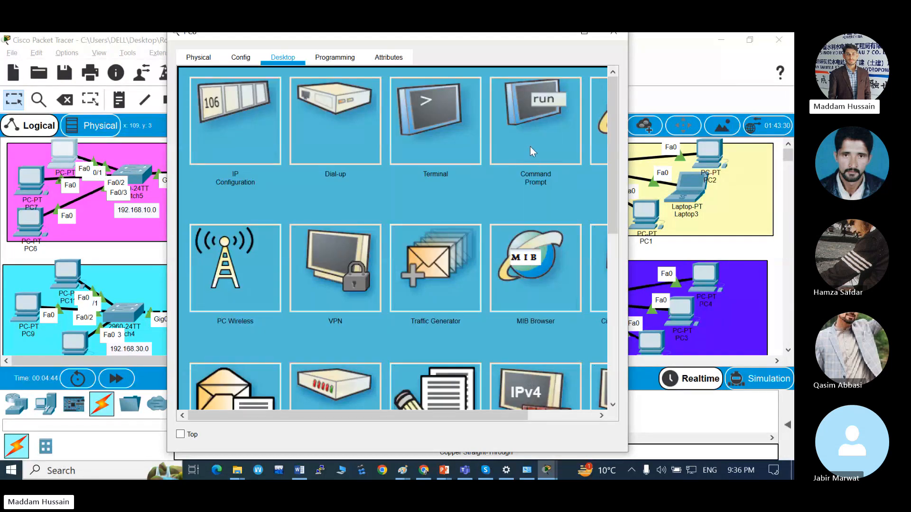
pyautogui.hscroll(3, 530, 146)
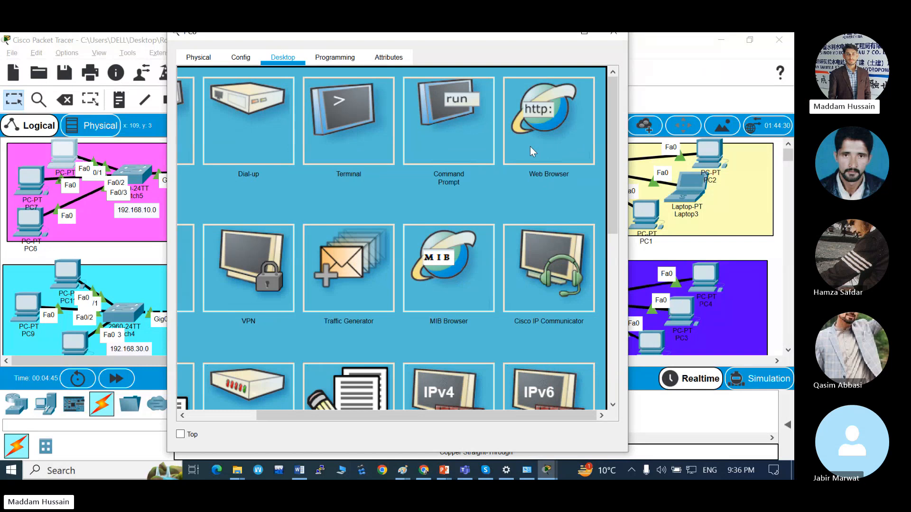
pyautogui.hscroll(-3, 531, 146)
pyautogui.hscroll(3, 530, 146)
pyautogui.hscroll(-3, 530, 146)
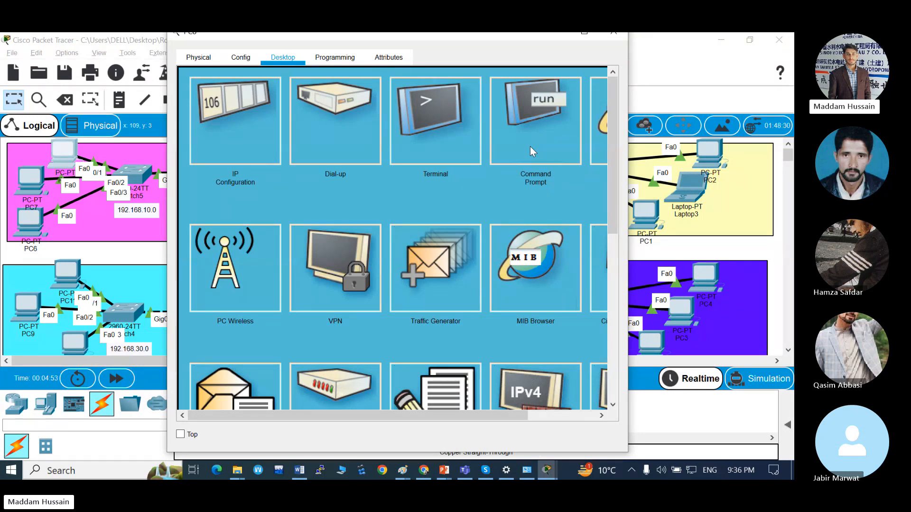
pyautogui.hscroll(3, 530, 146)
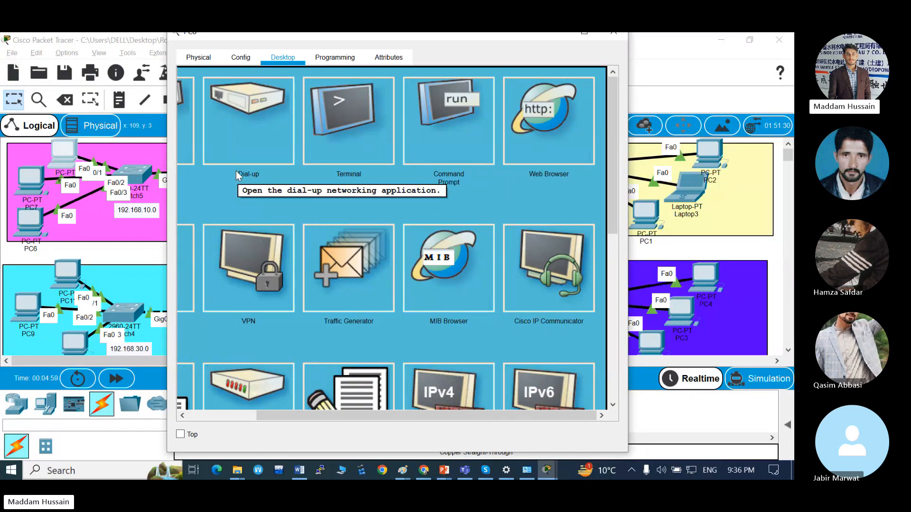
pyautogui.hscroll(-3, 237, 175)
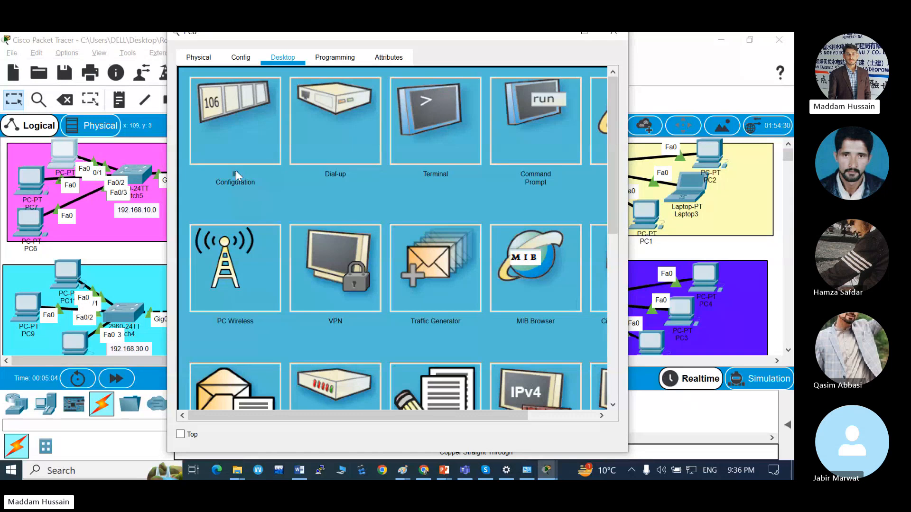
pyautogui.hscroll(3, 484, 137)
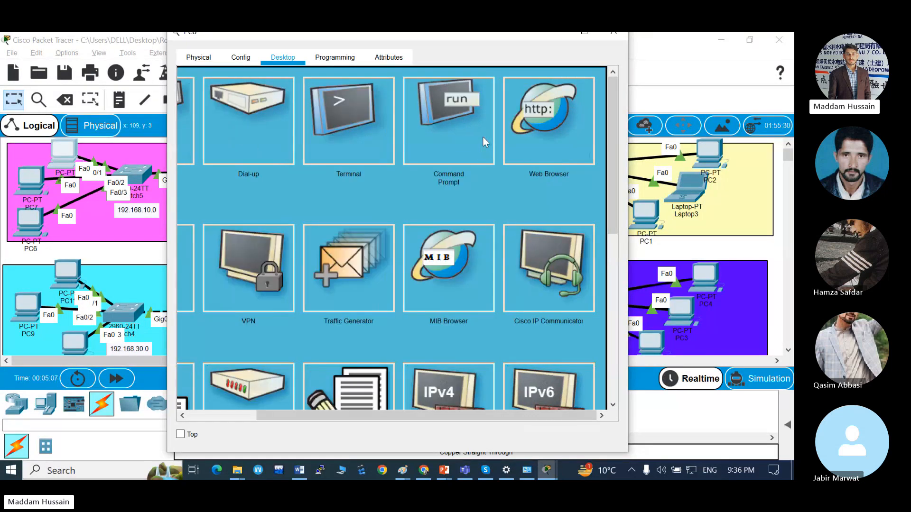
# Reopen PC0's command prompt, repeat the ping to 192.168.20.20 and close PC0's window.
pyautogui.click(614, 33)
pyautogui.click(66, 153)
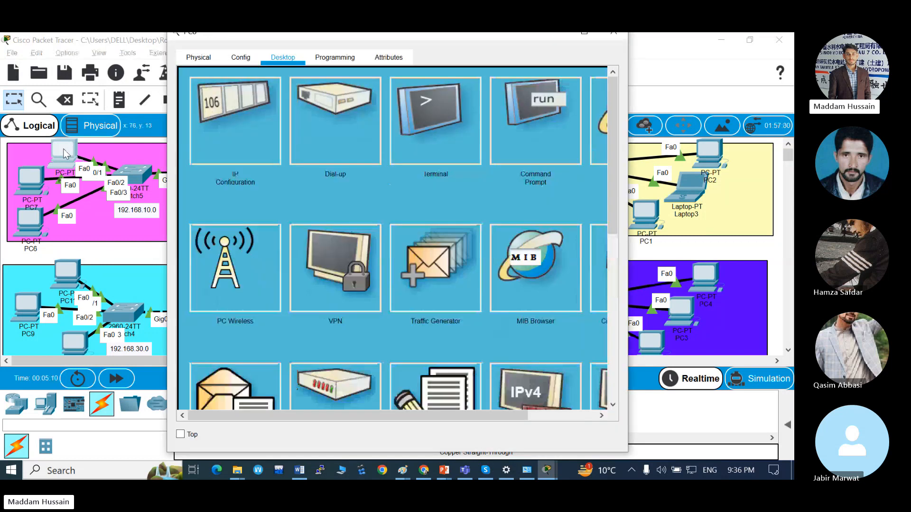
pyautogui.click(534, 142)
pyautogui.scroll(-1, 326, 347)
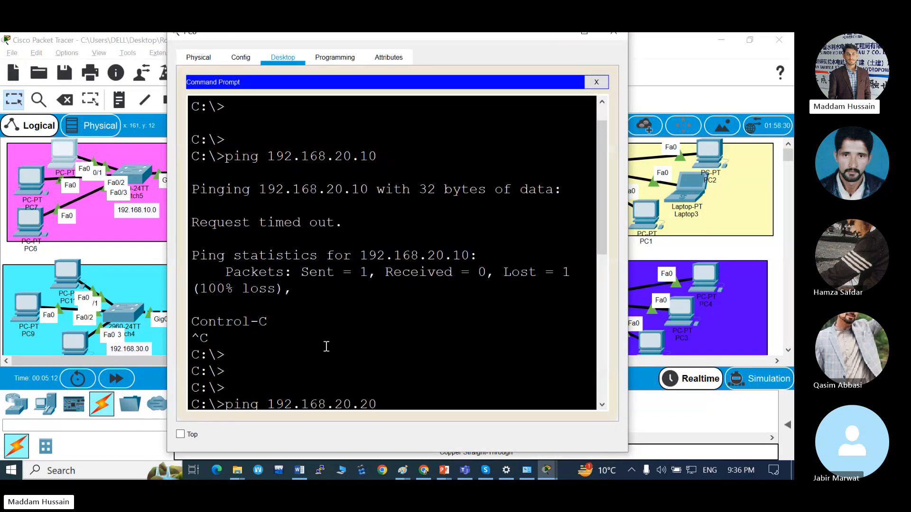
pyautogui.scroll(-5, 327, 347)
pyautogui.press('Up')
pyautogui.press('Return')
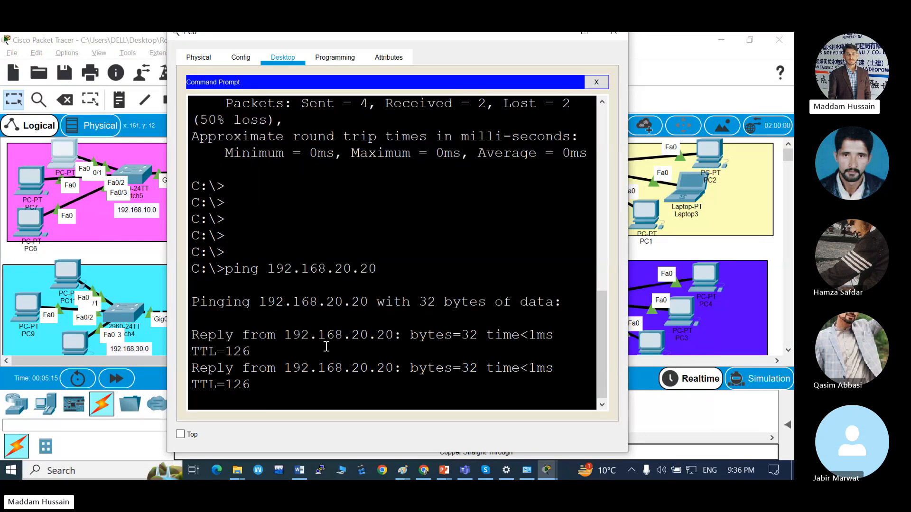
pyautogui.click(613, 34)
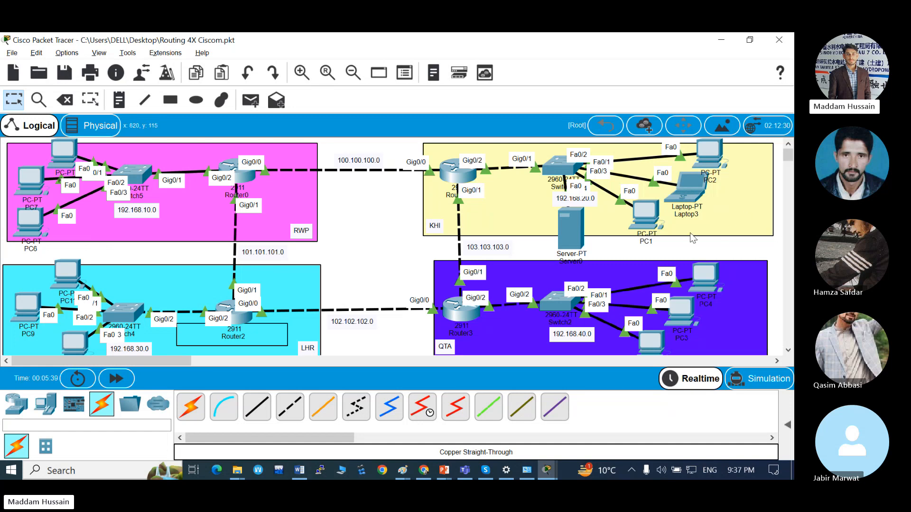
pyautogui.moveTo(650, 206)
pyautogui.moveTo(569, 219)
pyautogui.moveTo(570, 232)
pyautogui.moveTo(251, 184)
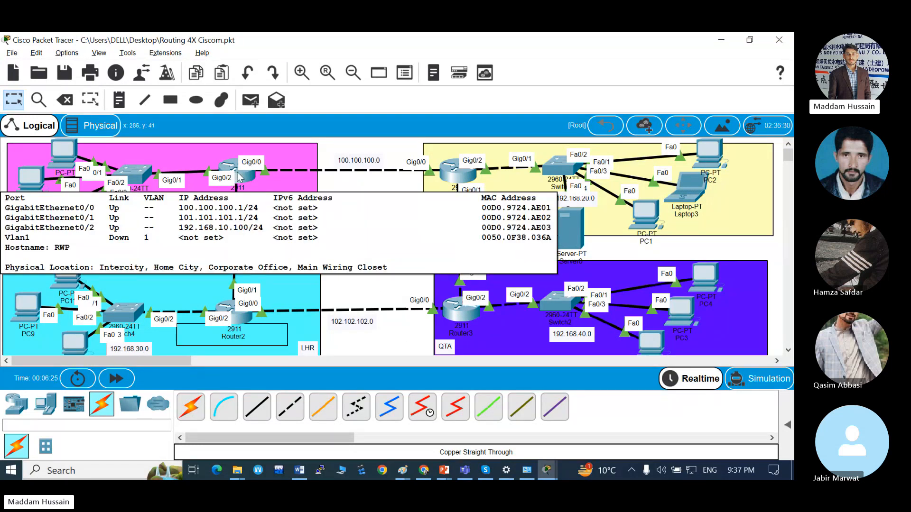
pyautogui.click(240, 177)
pyautogui.press('Return')
pyautogui.press('Return')
pyautogui.press('Return')
pyautogui.press('Return')
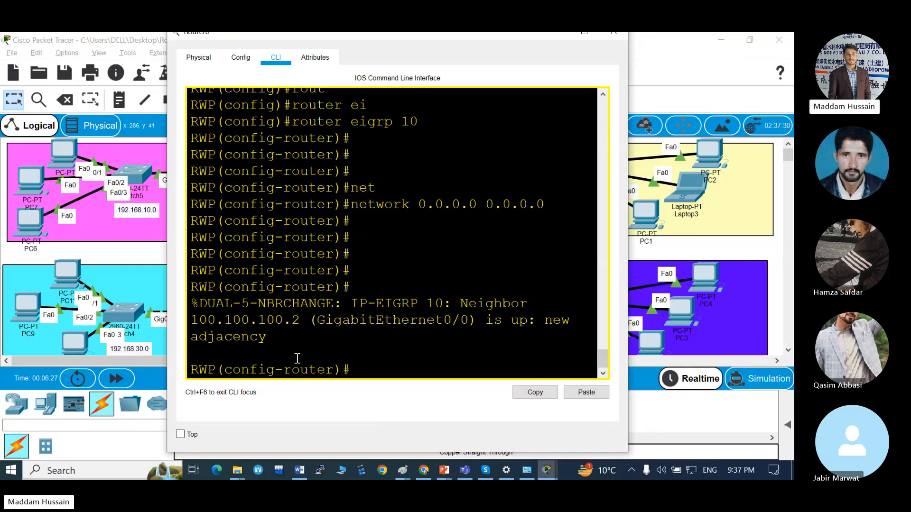
pyautogui.press('Return')
pyautogui.press('Return')
pyautogui.press('Return')
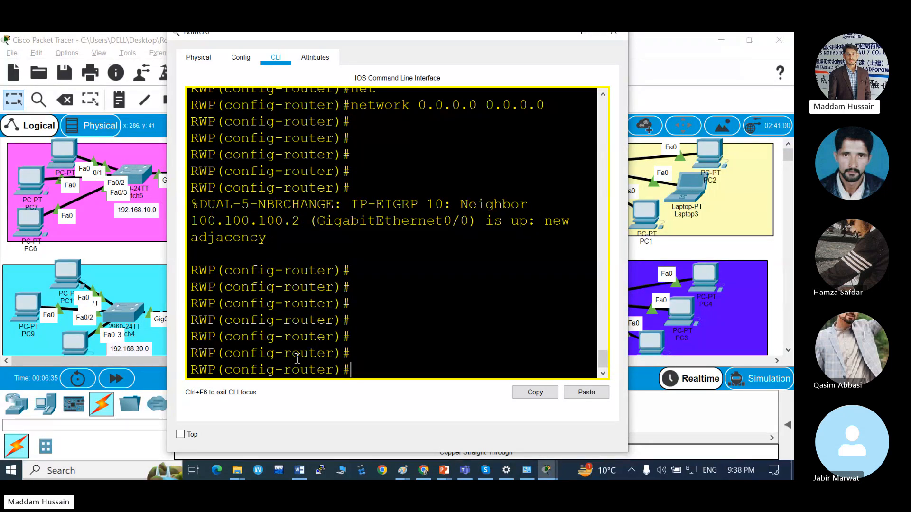
pyautogui.hotkey('alt', 'Tab')
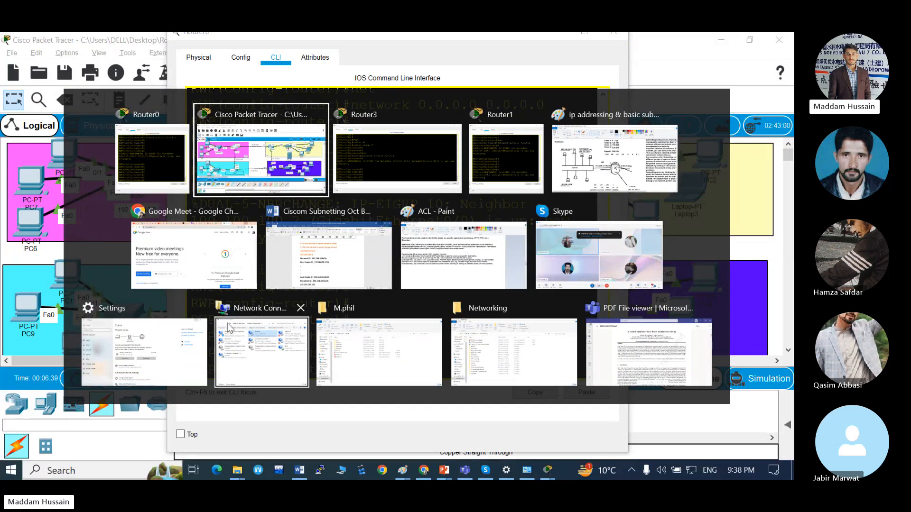
pyautogui.click(255, 161)
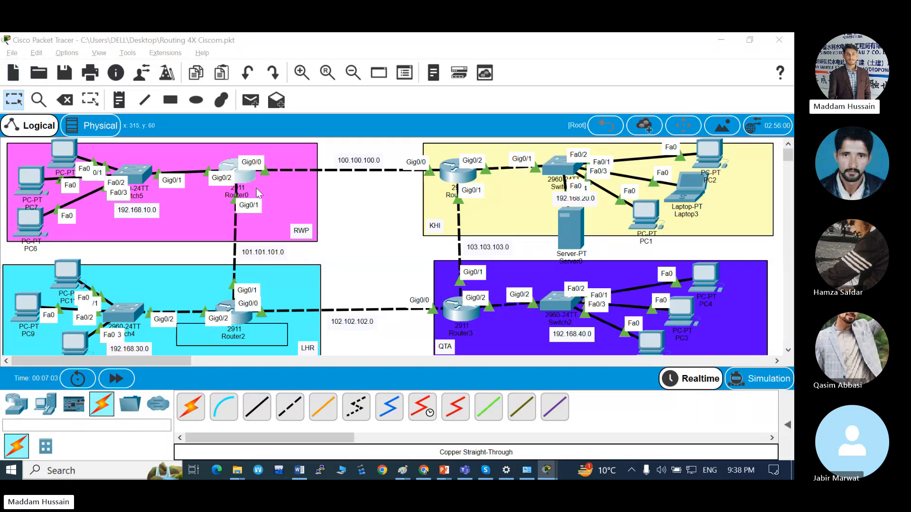
# Open the RWP router's command line in a maximized window and exit EIGRP configuration to global configuration mode.
pyautogui.click(238, 174)
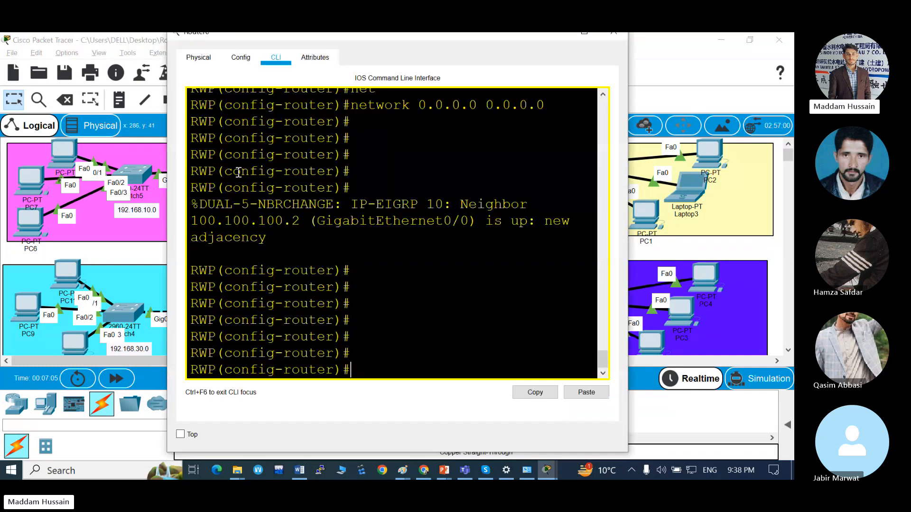
pyautogui.doubleClick(502, 33)
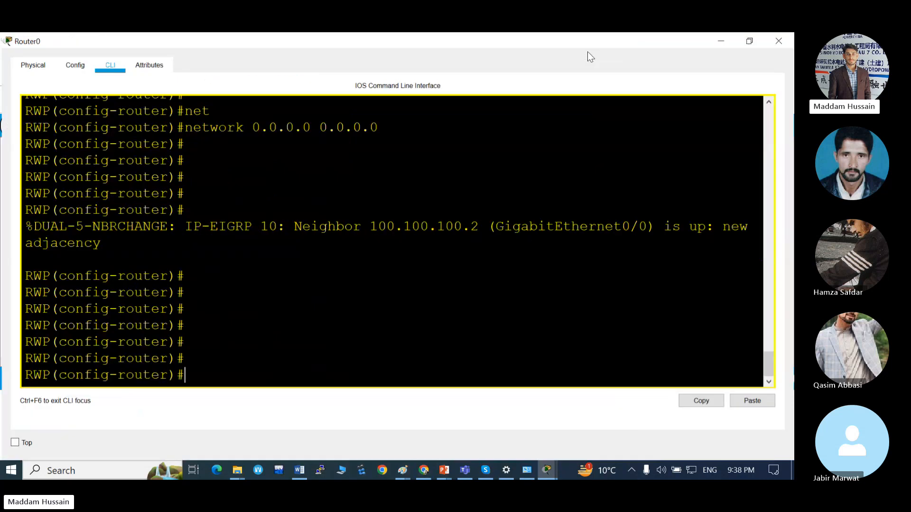
pyautogui.write('exit')
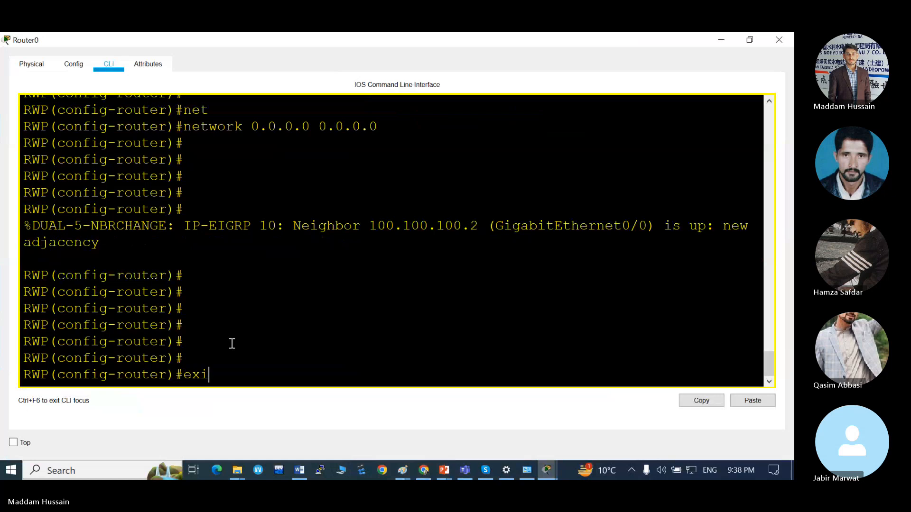
pyautogui.press('Return')
pyautogui.press('Return')
pyautogui.press('Return')
pyautogui.press('Return')
pyautogui.press('Return')
pyautogui.press('Return')
# Start an access-list command on the RWP router and query the available options for list numbers 10 and 99.
pyautogui.write('ac')
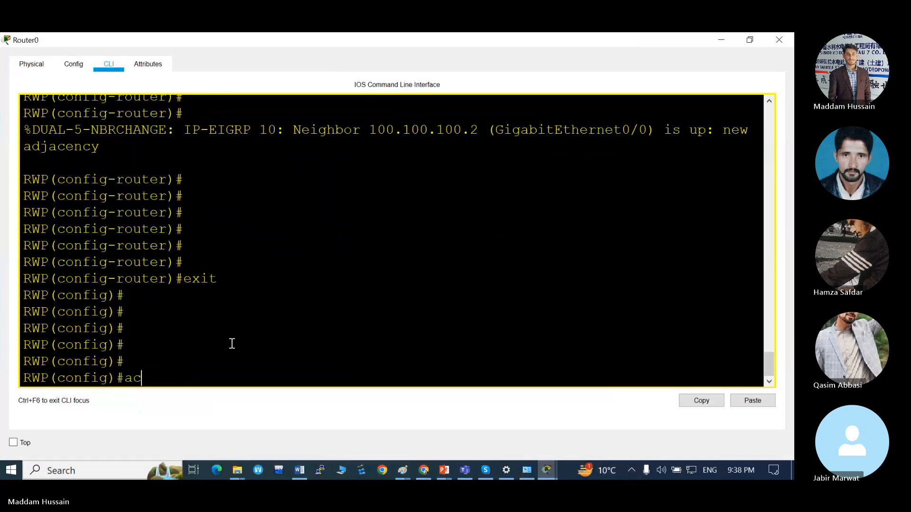
pyautogui.press('Tab')
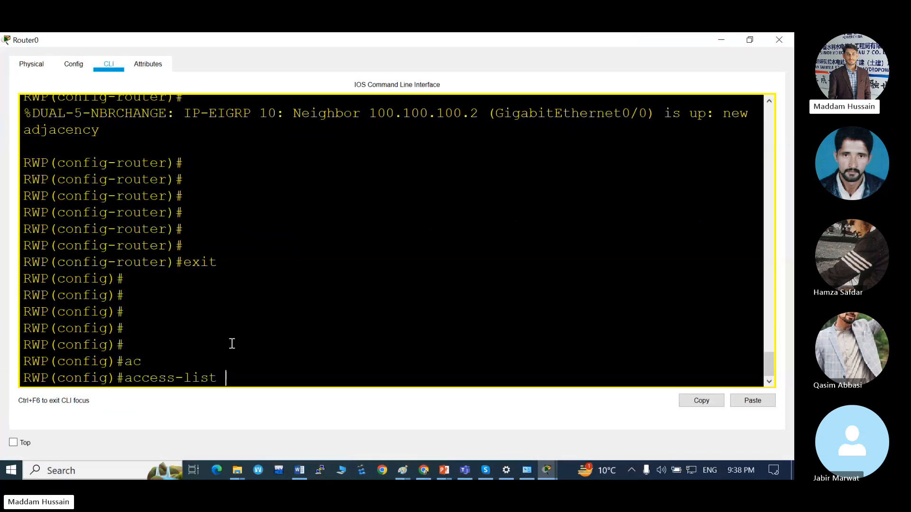
pyautogui.write('10 ?')
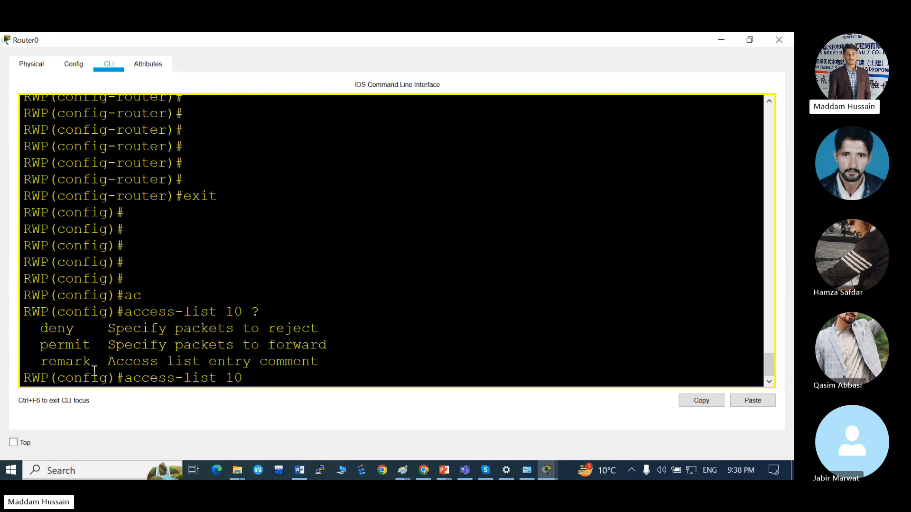
pyautogui.press('BackSpace')
pyautogui.press('BackSpace')
pyautogui.press('BackSpace')
pyautogui.write('99 ?')
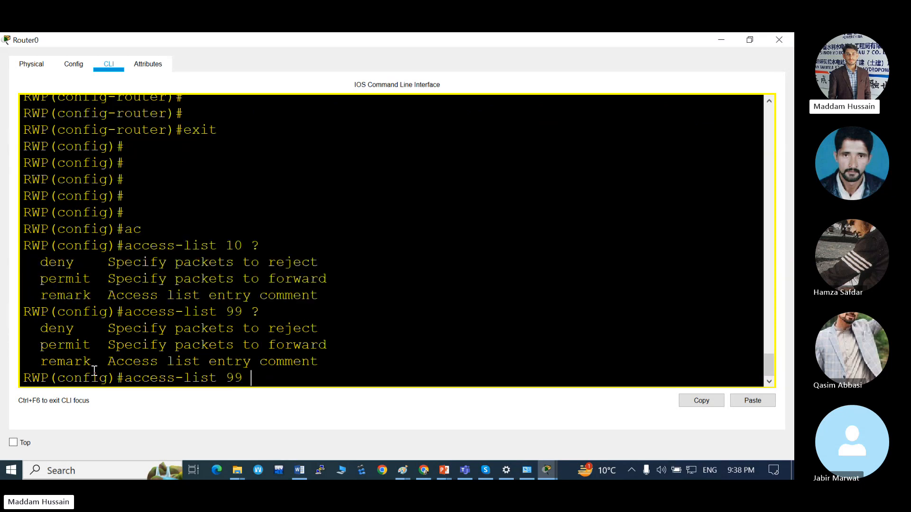
# Replace the access-list number with 101 and query its available options.
pyautogui.press('BackSpace')
pyautogui.press('BackSpace')
pyautogui.press('BackSpace')
pyautogui.write('101 ?')
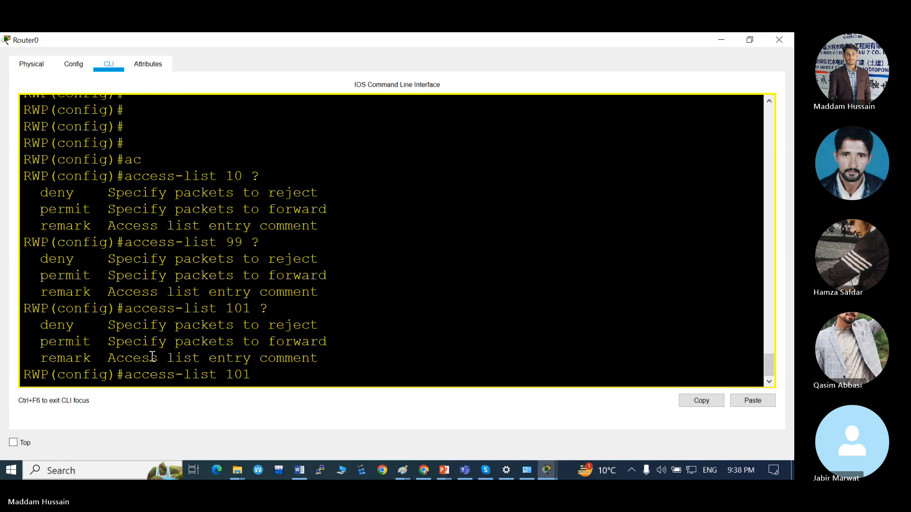
pyautogui.write('?')
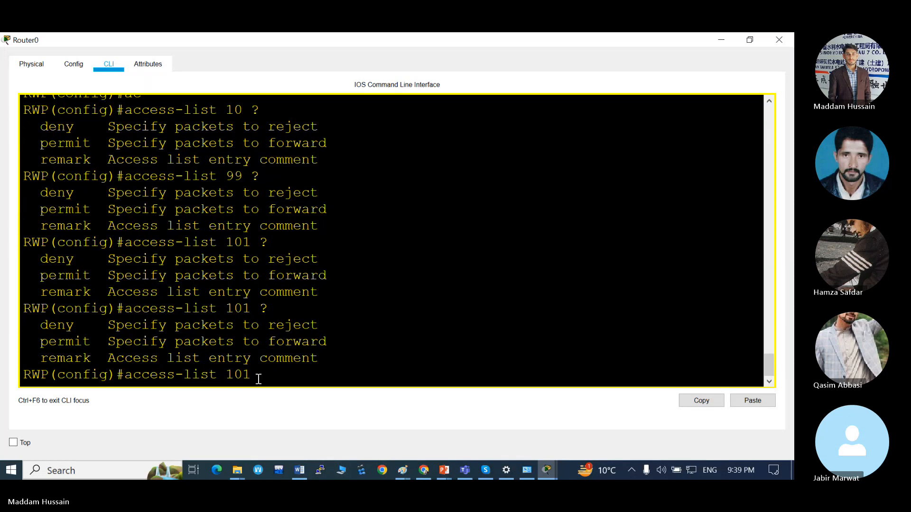
# Query the allowed access-list number ranges, enter the extended list number 110 and query its options.
pyautogui.press('BackSpace')
pyautogui.press('BackSpace')
pyautogui.press('BackSpace')
pyautogui.press('BackSpace')
pyautogui.write('?')
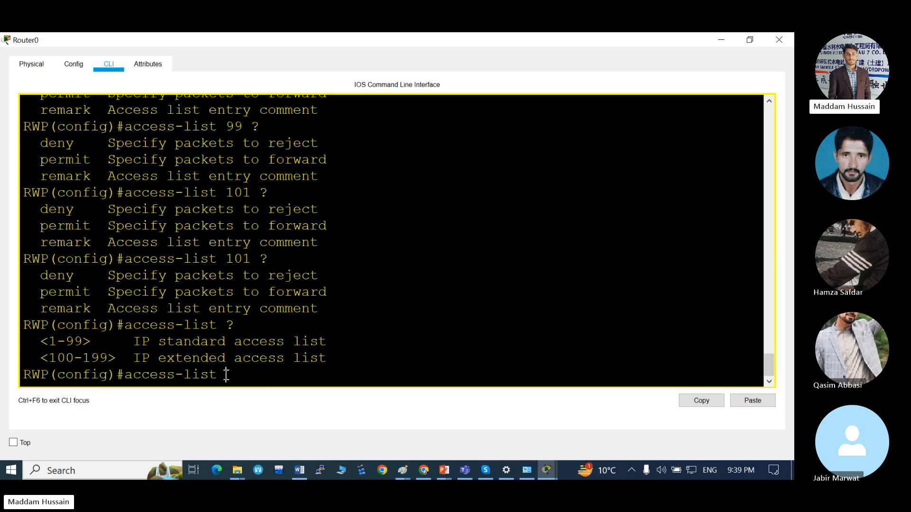
pyautogui.write('110 ?')
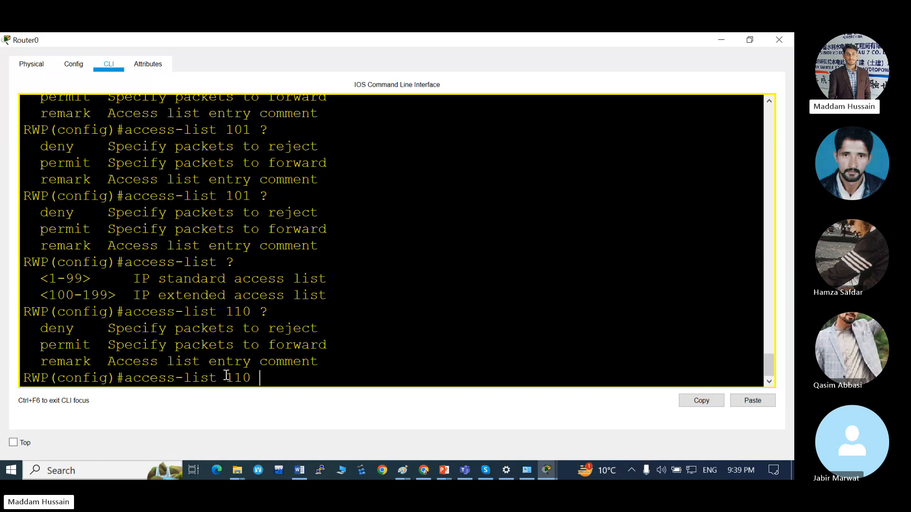
pyautogui.write('per')
# Add the permit action to the access-list 110 command and query the available protocols.
pyautogui.press('Tab')
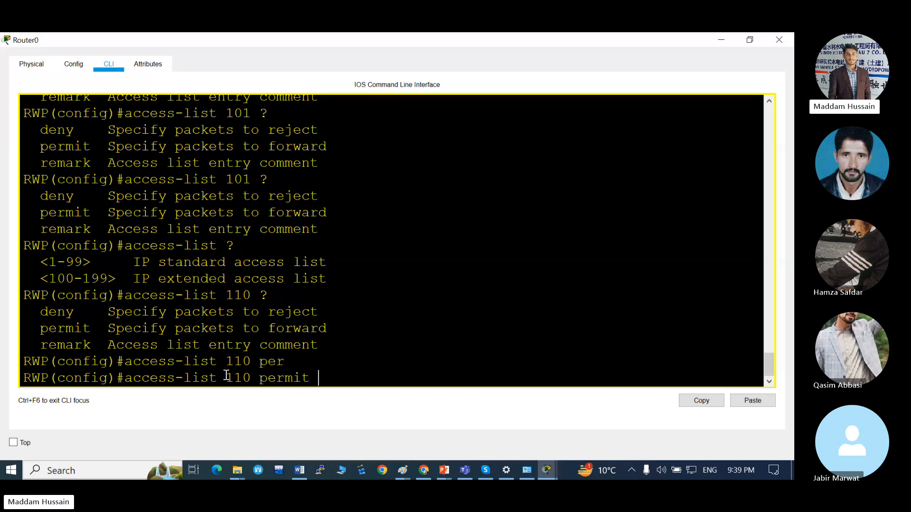
pyautogui.write('?')
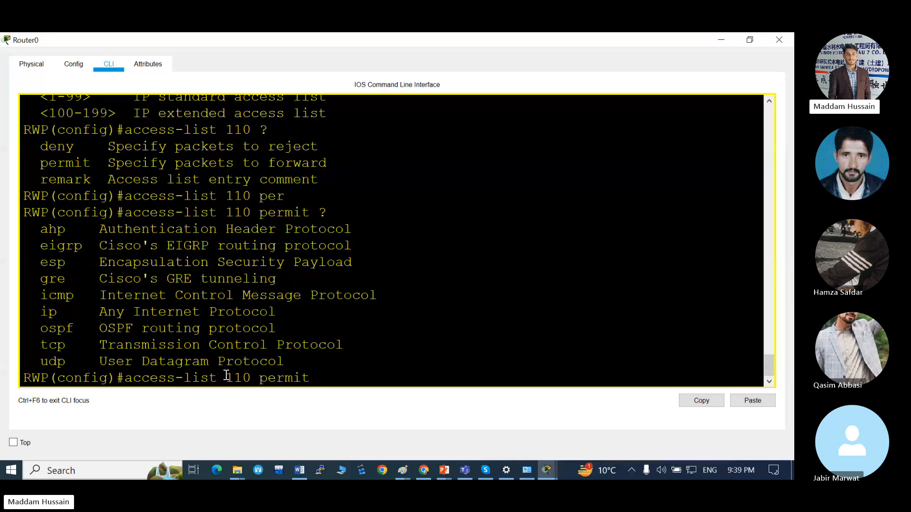
# Change the command to access-list 99 permit and query the options of a standard list.
pyautogui.press('BackSpace')
pyautogui.press('BackSpace')
pyautogui.press('BackSpace')
pyautogui.press('BackSpace')
pyautogui.press('BackSpace')
pyautogui.press('BackSpace')
pyautogui.press('BackSpace')
pyautogui.press('BackSpace')
pyautogui.press('BackSpace')
pyautogui.press('BackSpace')
pyautogui.press('BackSpace')
pyautogui.write('99 pe')
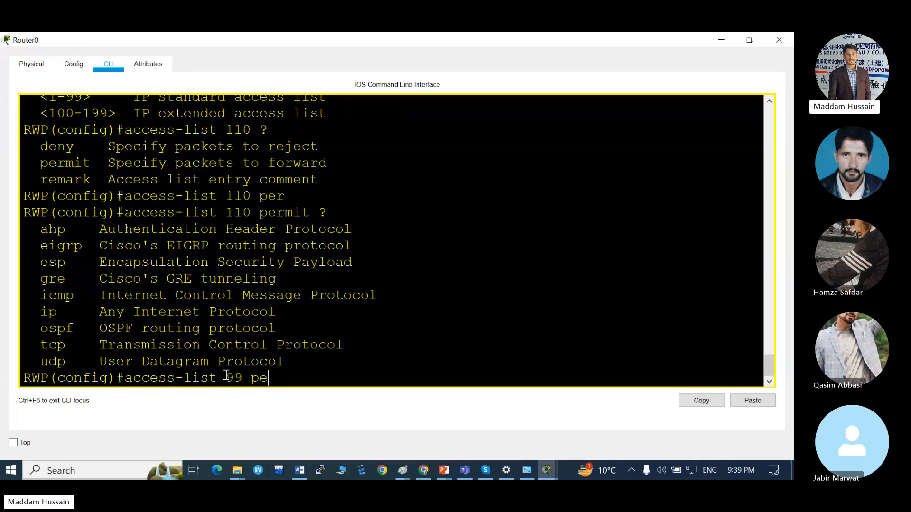
pyautogui.write('r')
pyautogui.press('Tab')
pyautogui.write('?')
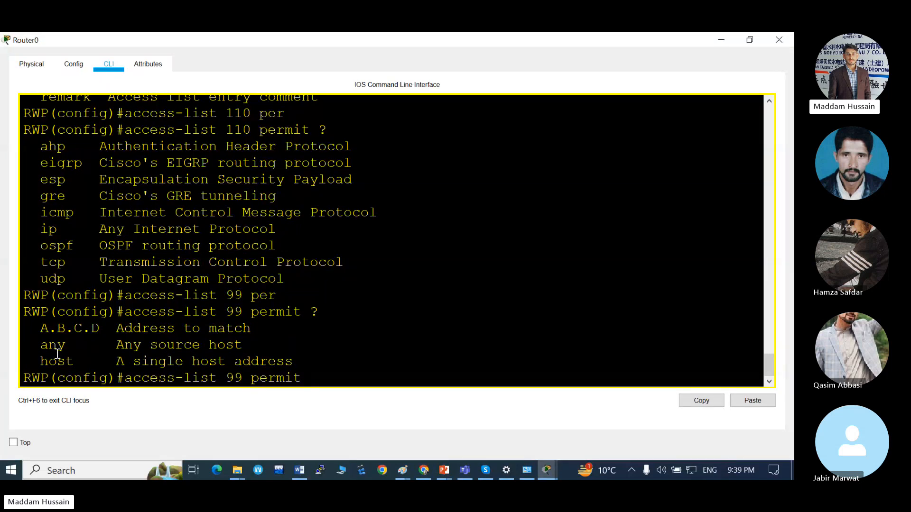
# Change the command to access-list 101 deny and query the available protocols.
pyautogui.press('BackSpace')
pyautogui.press('BackSpace')
pyautogui.press('BackSpace')
pyautogui.press('BackSpace')
pyautogui.press('BackSpace')
pyautogui.press('BackSpace')
pyautogui.press('BackSpace')
pyautogui.press('BackSpace')
pyautogui.press('BackSpace')
pyautogui.press('BackSpace')
pyautogui.write('101 den')
pyautogui.press('Tab')
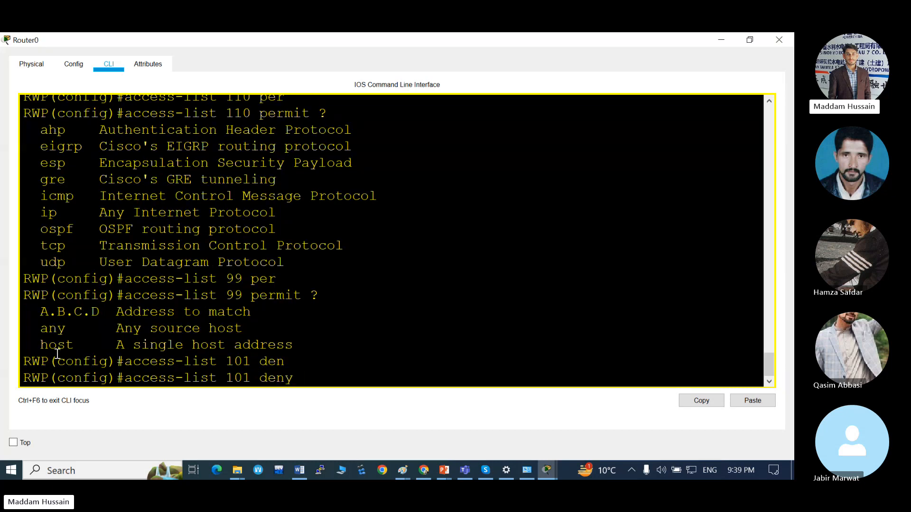
pyautogui.write('?')
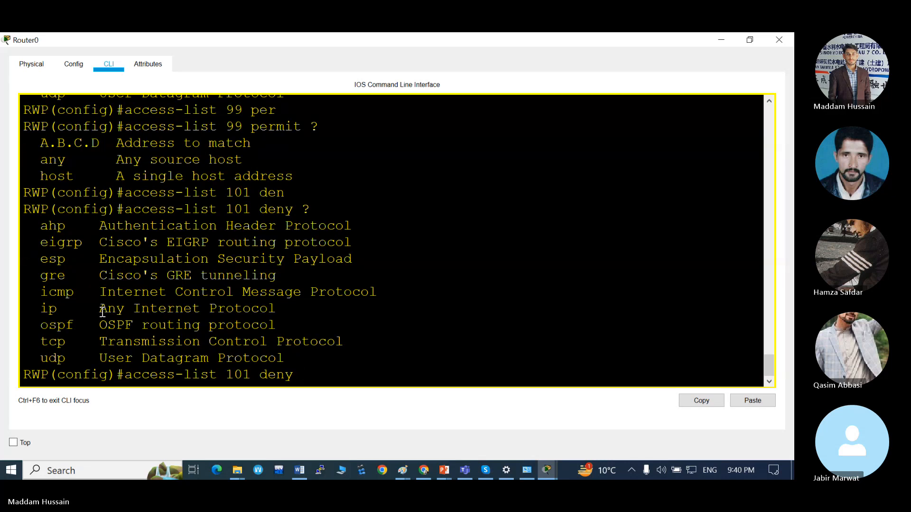
# Remove the deny action from the access-list 101 command and review the network topology.
pyautogui.press('BackSpace')
pyautogui.press('BackSpace')
pyautogui.press('BackSpace')
pyautogui.press('BackSpace')
pyautogui.press('BackSpace')
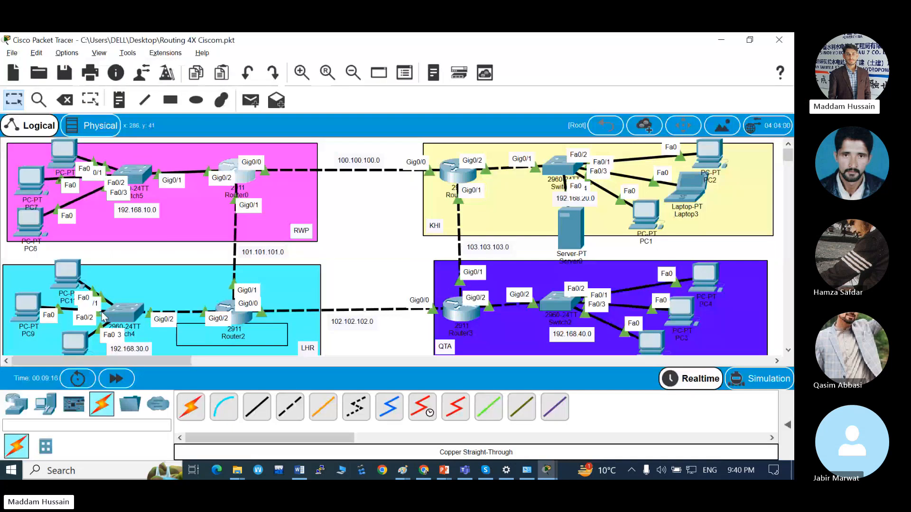
pyautogui.hotkey('alt', 'Tab')
pyautogui.hotkey('alt', 'shift', 'Tab')
pyautogui.hotkey('alt', 'Tab')
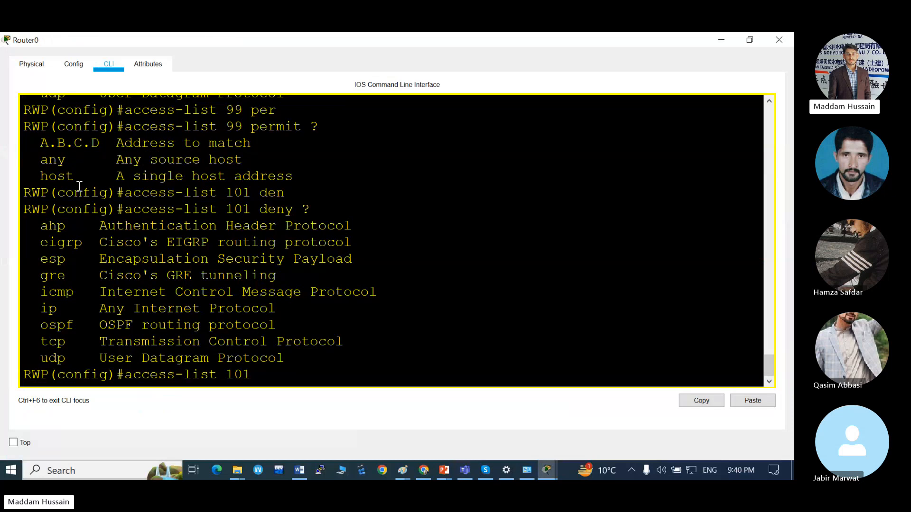
# Set the action of the access-list 101 command to permit.
pyautogui.write('tc')
pyautogui.press('Tab')
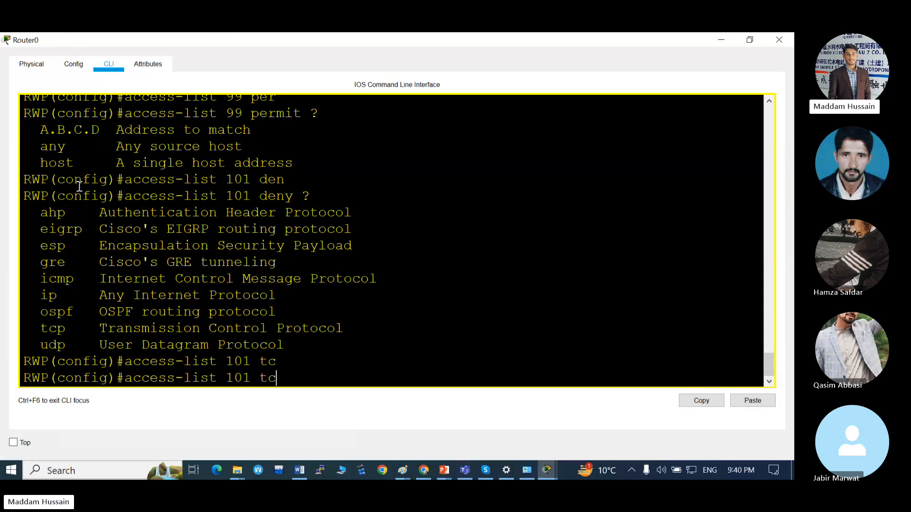
pyautogui.write('p')
pyautogui.press('BackSpace')
pyautogui.press('BackSpace')
pyautogui.press('BackSpace')
pyautogui.press('BackSpace')
pyautogui.write('pe')
pyautogui.press('Tab')
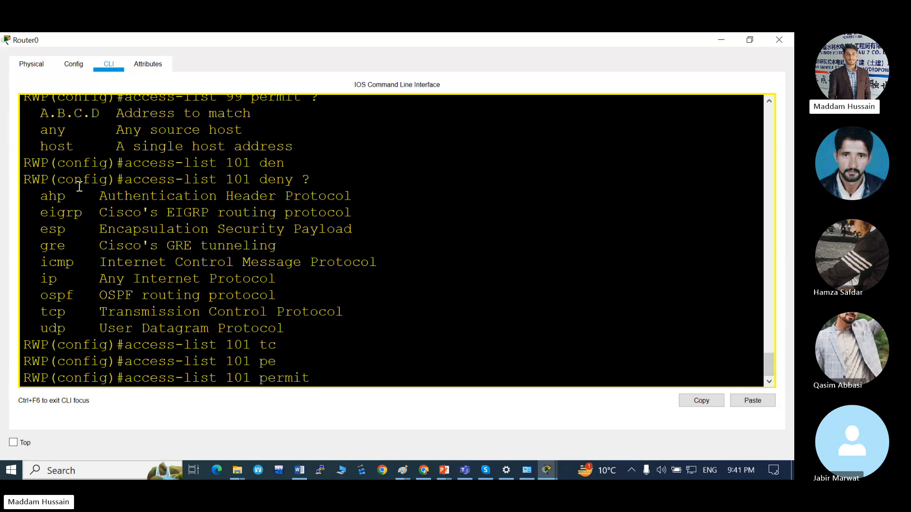
# Specify TCP as the permitted protocol and query the source options.
pyautogui.write('ta')
pyautogui.press('Tab')
pyautogui.press('BackSpace')
pyautogui.press('Tab')
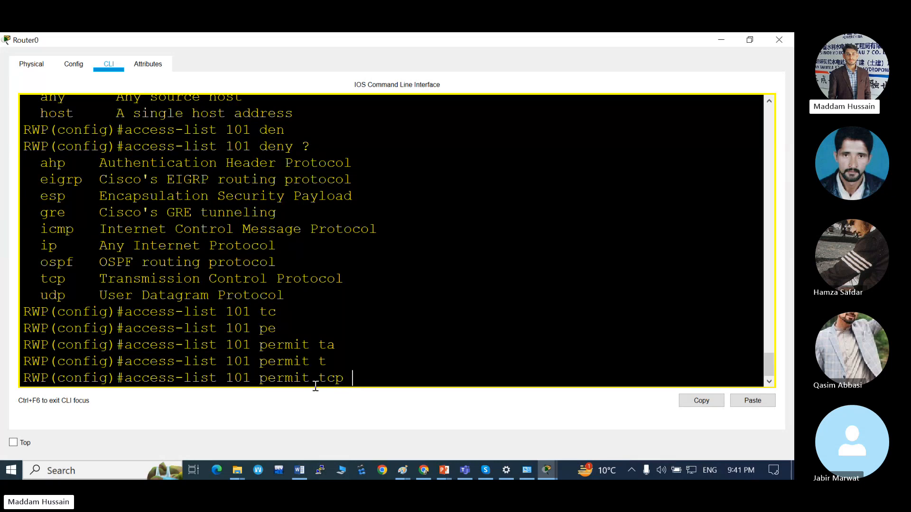
pyautogui.write('?')
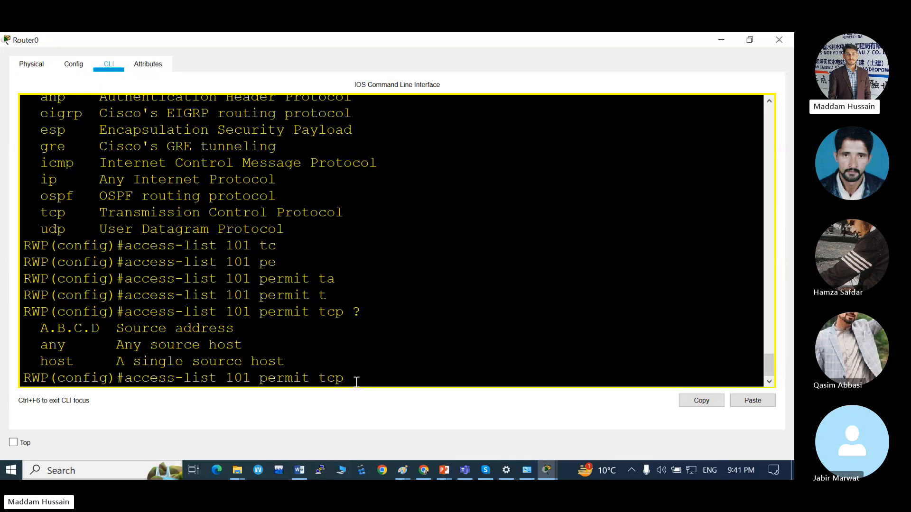
# Check the RWP network in the topology, enter 192.168.10.0 as the rule's source address and query the next parameter.
pyautogui.hotkey('alt', 'Tab')
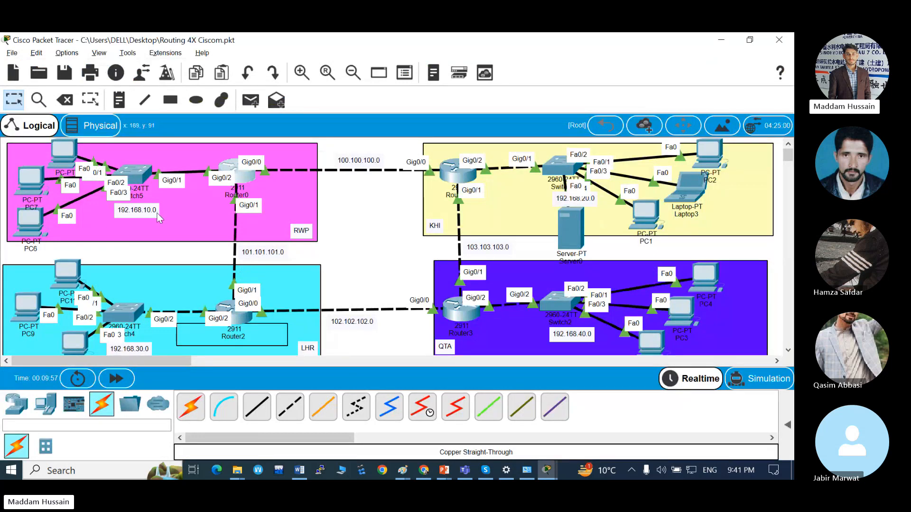
pyautogui.hotkey('alt', 'Tab')
pyautogui.write('19')
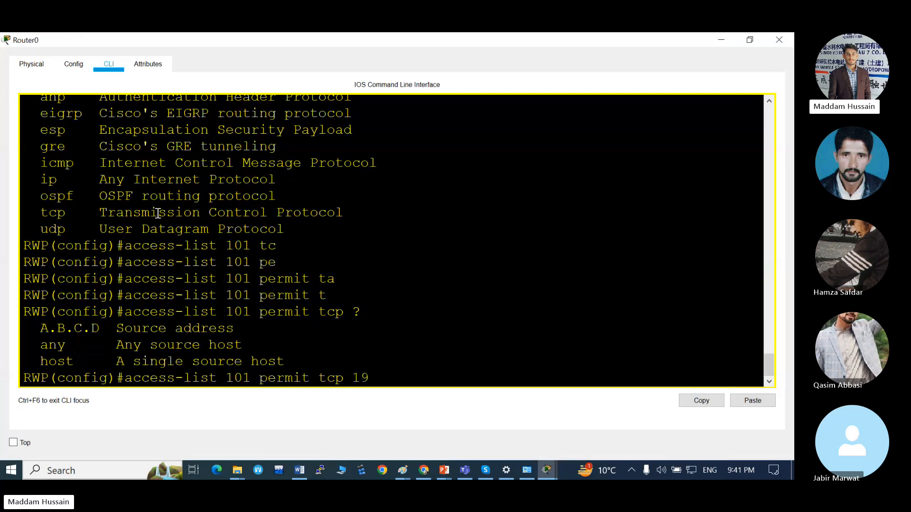
pyautogui.write('2.168.10.0 ?')
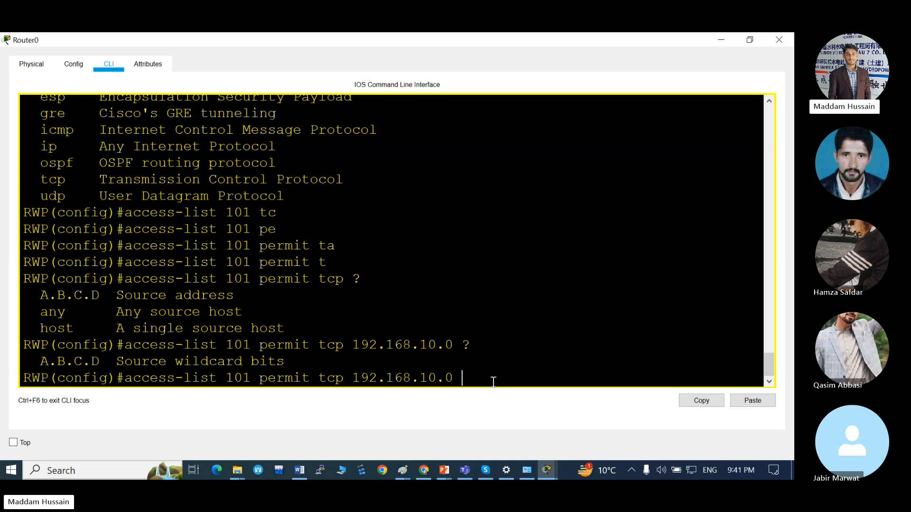
pyautogui.write('0.0.0.255')
# Set the source wildcard mask to 0.0.0.255 and check the KHI server in the topology.
pyautogui.hotkey('alt', 'Tab')
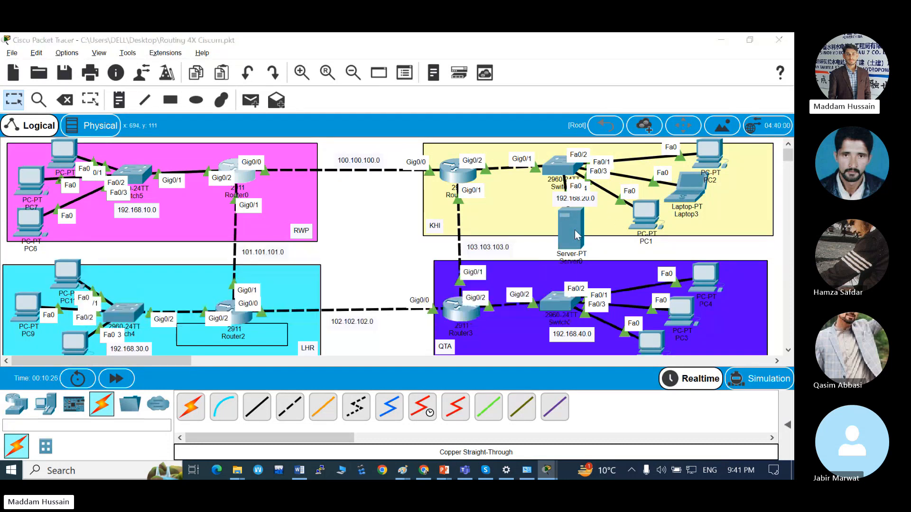
pyautogui.hotkey('alt', 'Tab')
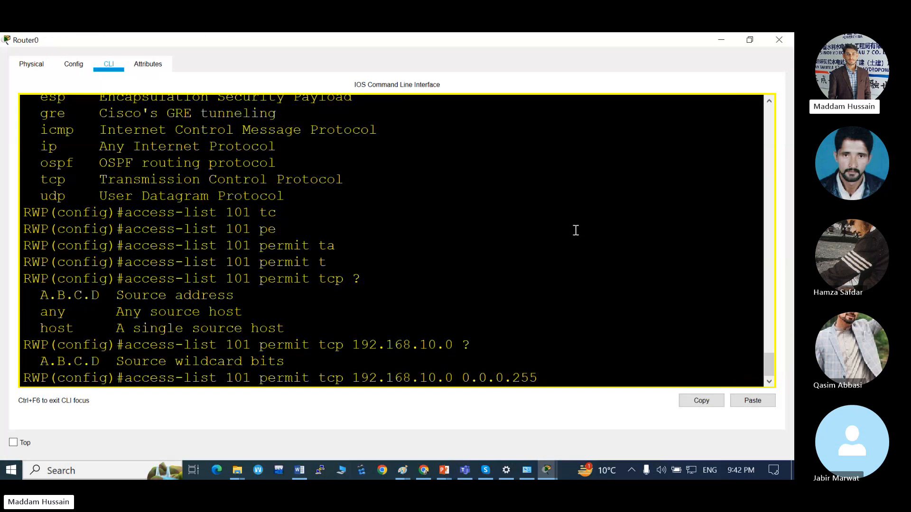
# Set the rule's destination to host 192.168.20.20 and query the remaining match options.
pyautogui.write('hos')
pyautogui.press('Tab')
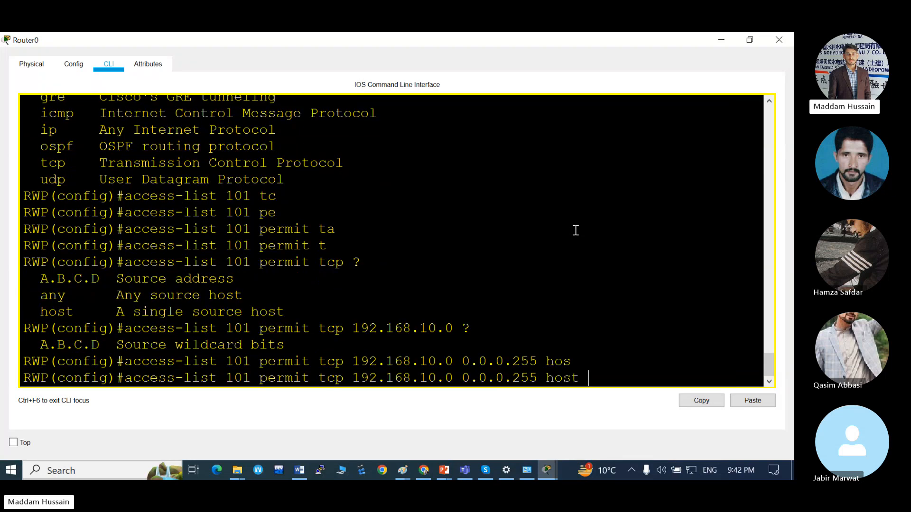
pyautogui.write('192.168.20.20 ?')
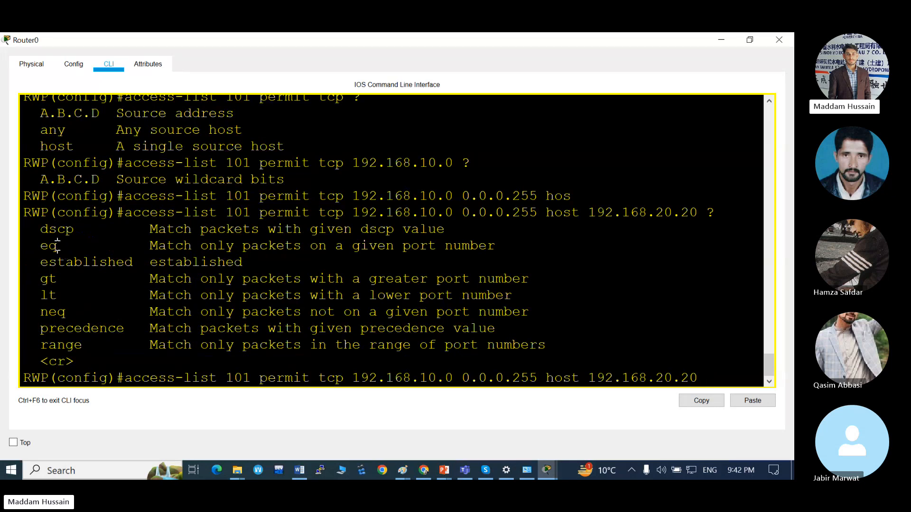
# Add the eq port operator to the permit rule and query the available ports.
pyautogui.moveTo(56, 247); pyautogui.dragTo(37, 246)
pyautogui.click(81, 247)
pyautogui.click(705, 379)
pyautogui.write('e')
pyautogui.press('Tab')
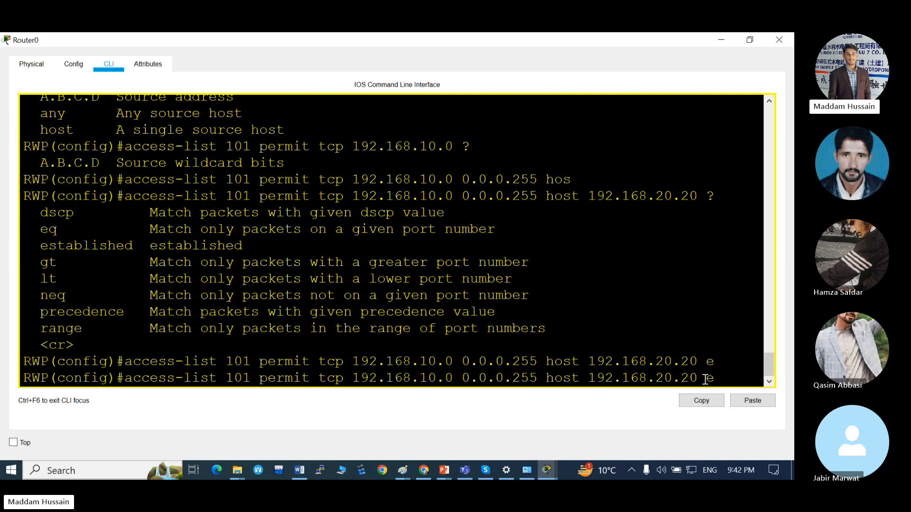
pyautogui.write('q')
pyautogui.press('Tab')
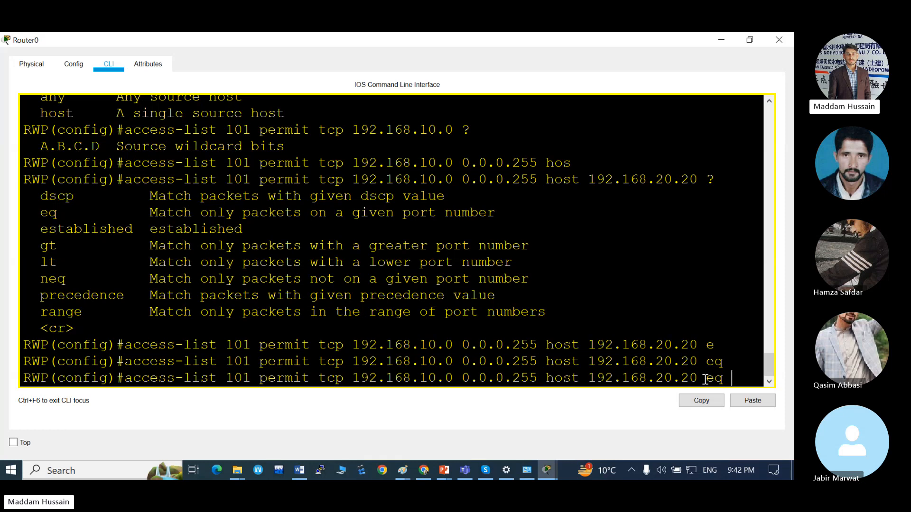
pyautogui.write('80')
pyautogui.press('BackSpace')
pyautogui.press('BackSpace')
pyautogui.write('?')
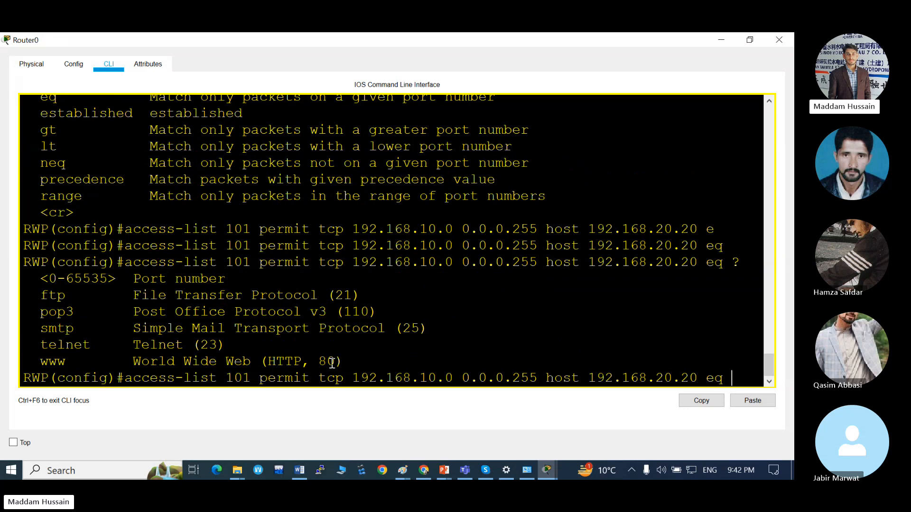
# Complete the permit rule with the www port and run the access-list 101 command.
pyautogui.moveTo(334, 361); pyautogui.dragTo(267, 362)
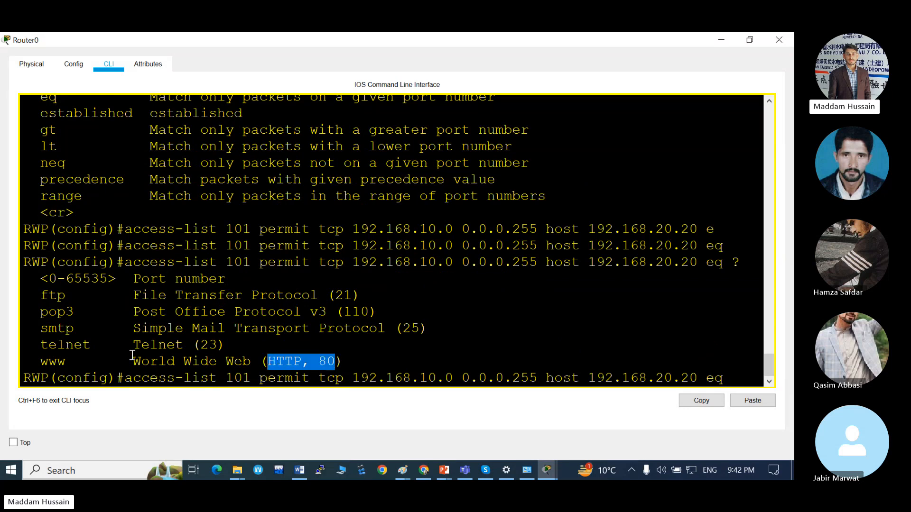
pyautogui.moveTo(66, 362); pyautogui.dragTo(29, 362)
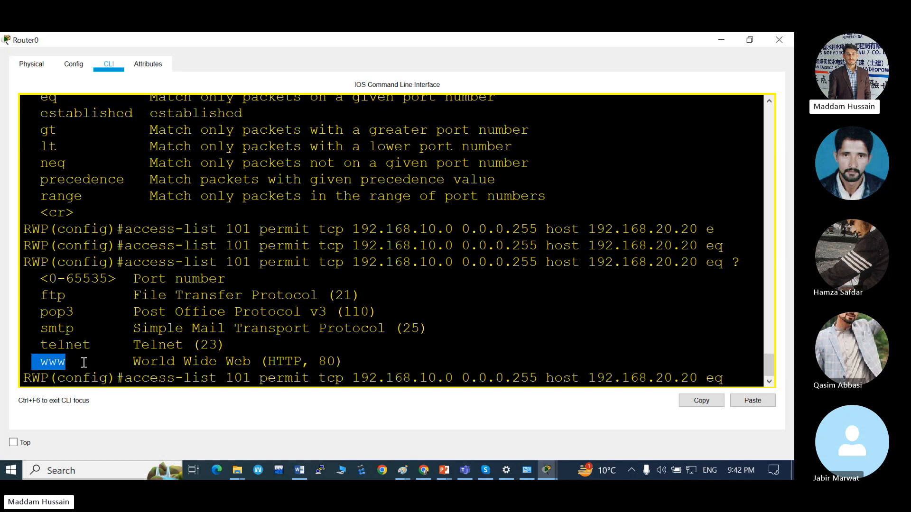
pyautogui.click(731, 380)
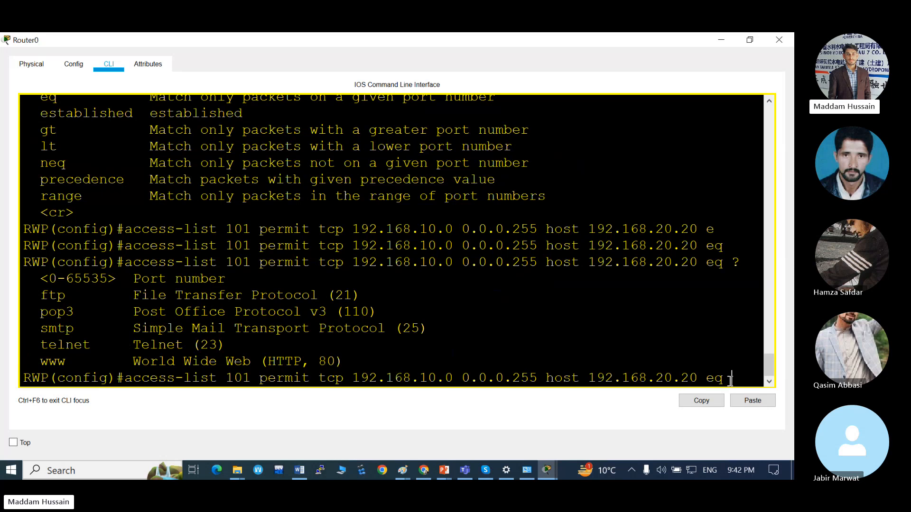
pyautogui.write('www')
pyautogui.press('Return')
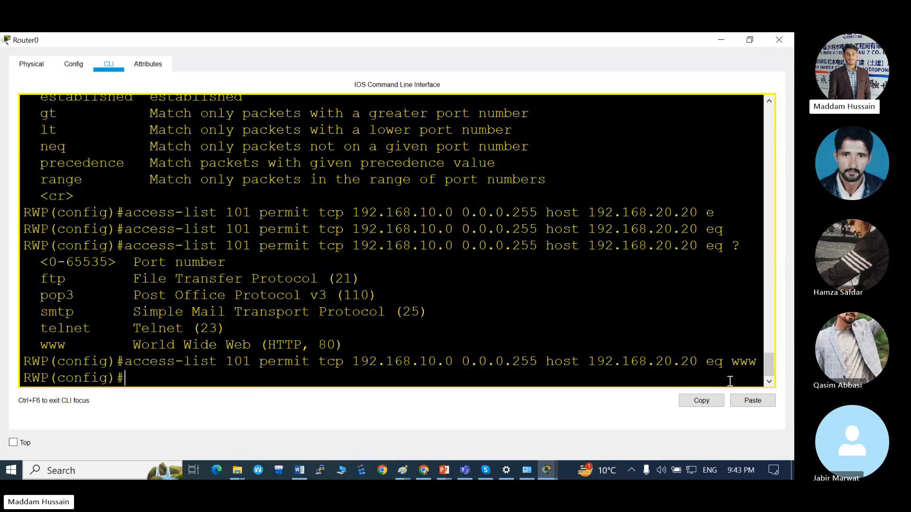
pyautogui.press('Return')
pyautogui.press('Return')
pyautogui.press('Return')
pyautogui.press('Return')
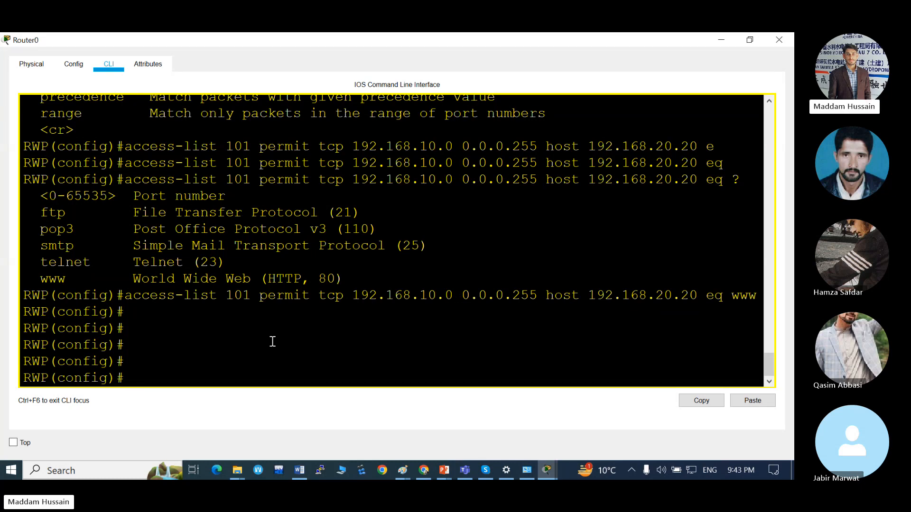
# Start a second access-list 101 rule that denies IP and query its source options.
pyautogui.write('acc')
pyautogui.press('Tab')
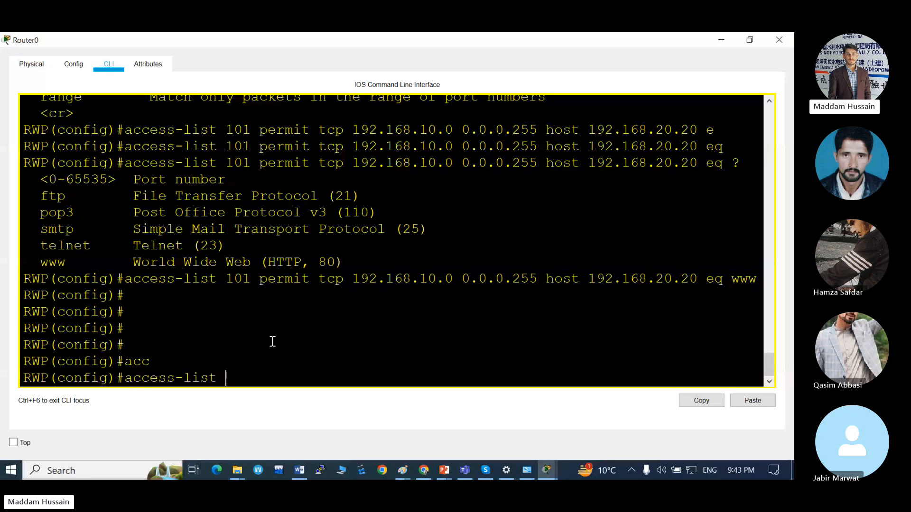
pyautogui.write('101 de')
pyautogui.press('Tab')
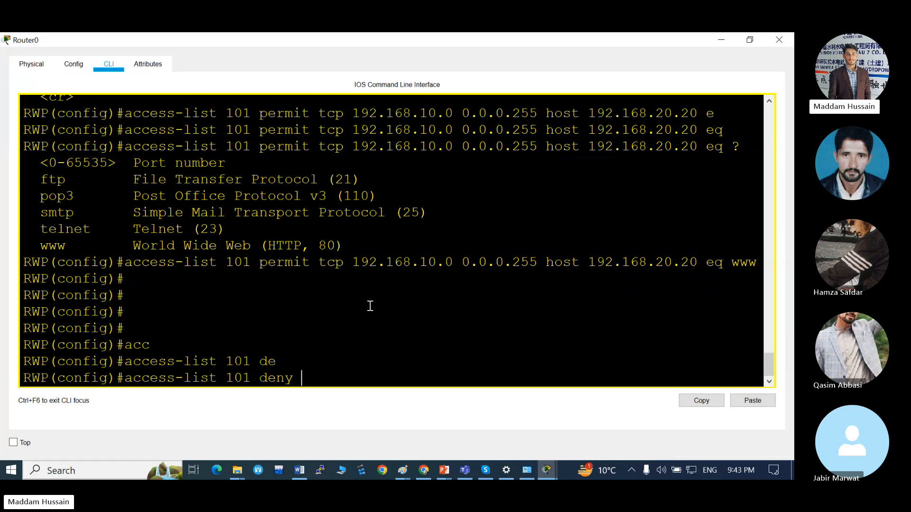
pyautogui.write('i')
pyautogui.press('Tab')
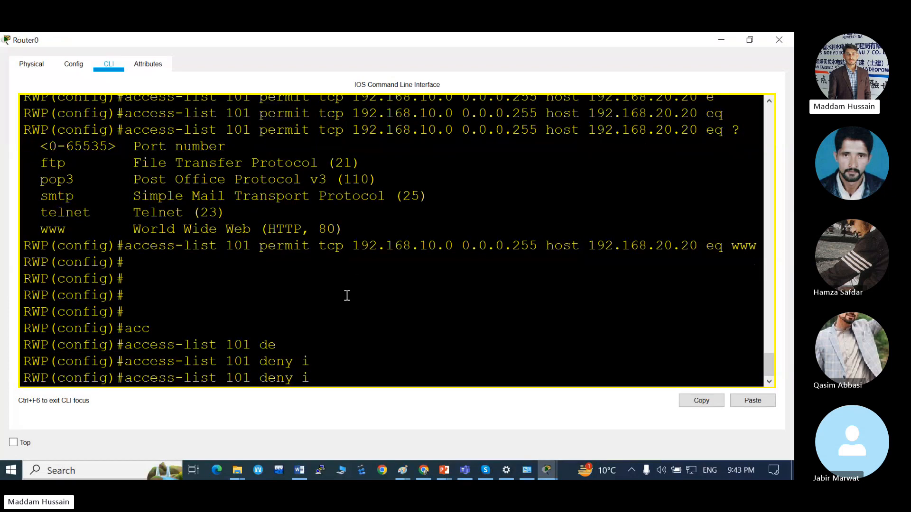
pyautogui.write('p')
pyautogui.press('Tab')
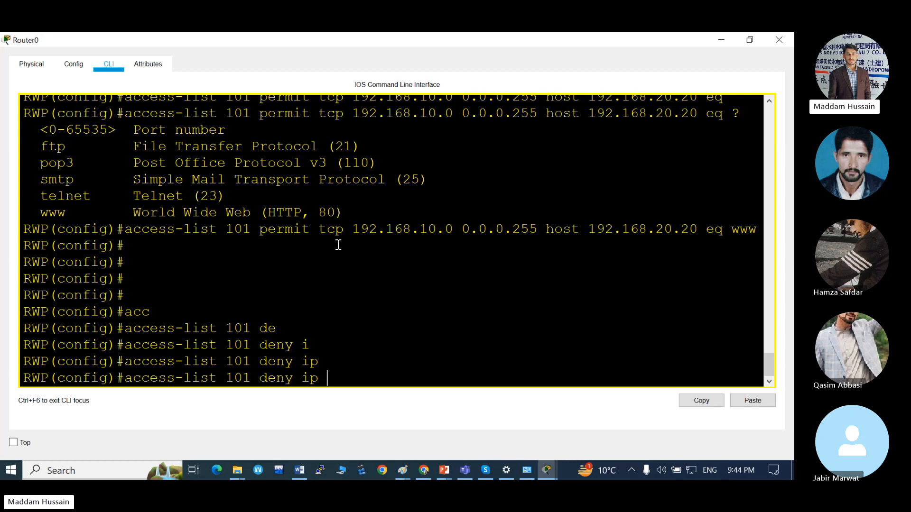
pyautogui.moveTo(343, 228); pyautogui.dragTo(331, 230)
pyautogui.click(325, 231)
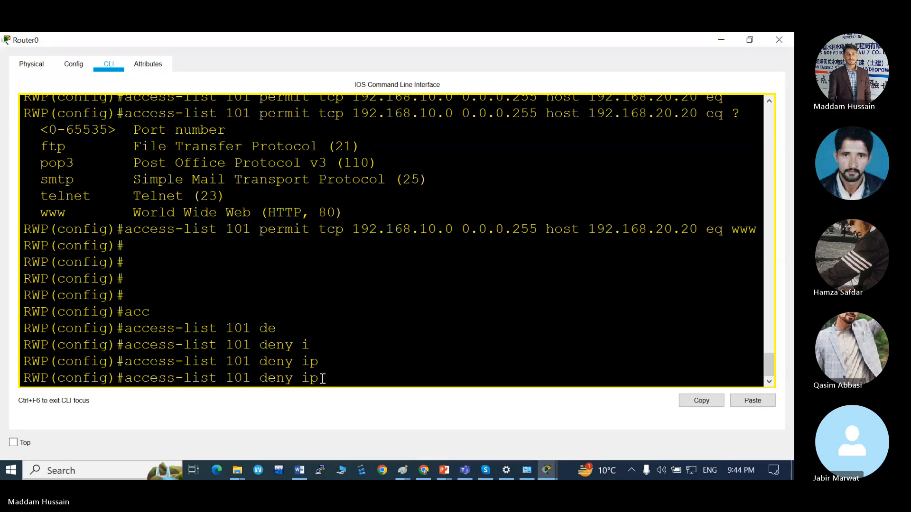
pyautogui.write('?')
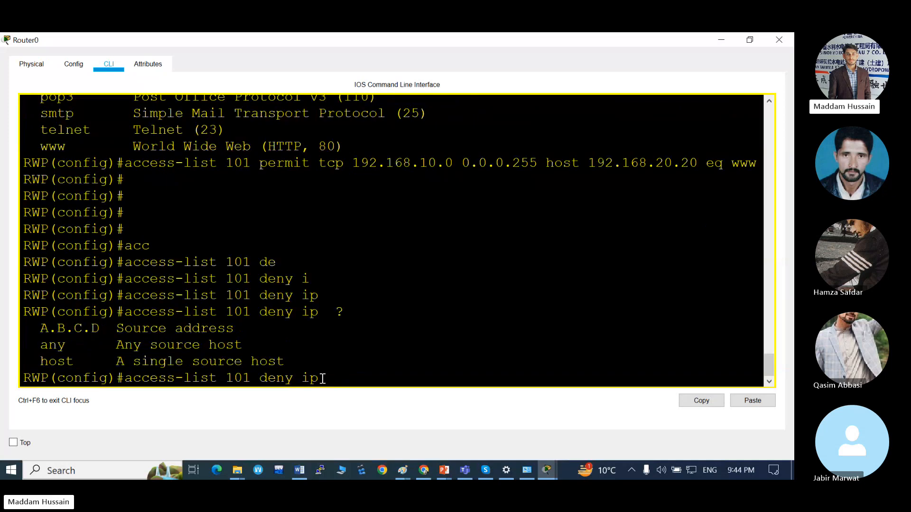
pyautogui.write('192.168.10.0 0.0.0')
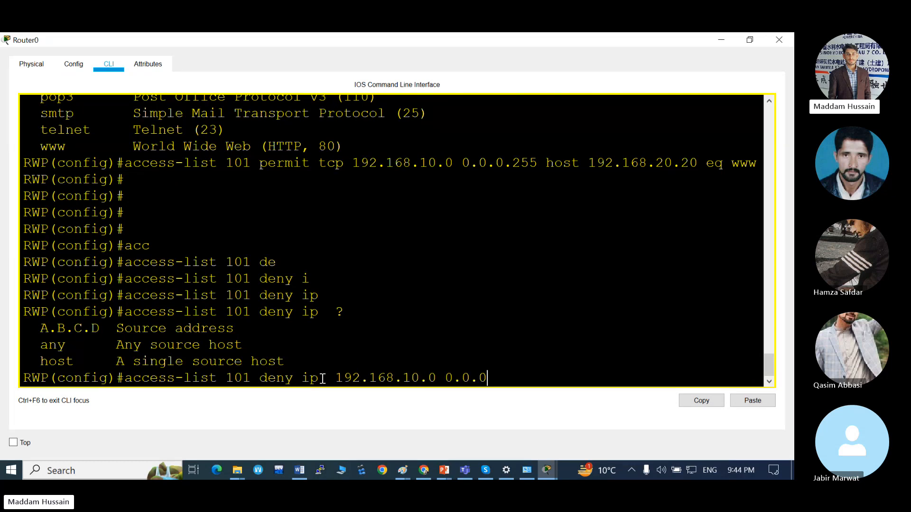
# Set the deny rule's source to network 192.168.10.0 with wildcard mask 0.0.0.255.
pyautogui.write('.255')
# Set the deny rule's destination to network 192.168.20.0 with wildcard mask 0.0.0.255 and run the access-list 101 command.
pyautogui.write('192.168.20.0')
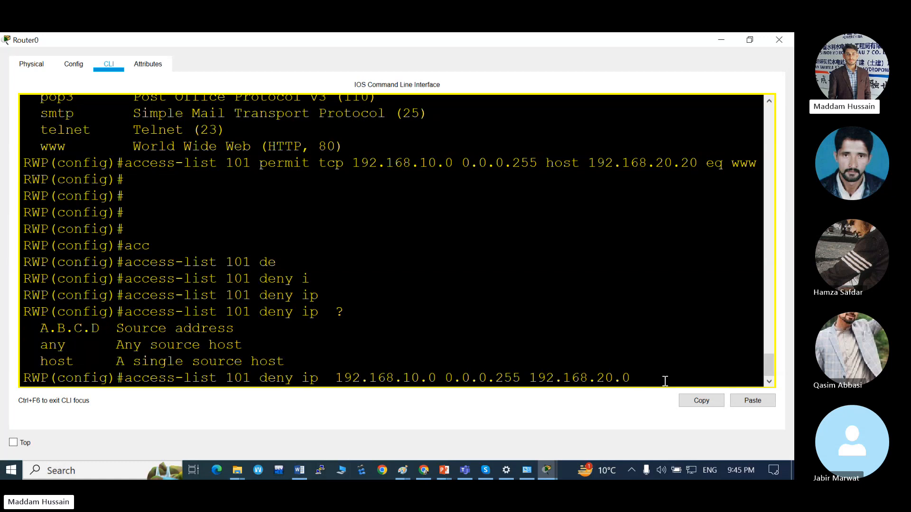
pyautogui.write('0.0.0.255')
pyautogui.press('Return')
pyautogui.press('Return')
pyautogui.press('Return')
pyautogui.press('Return')
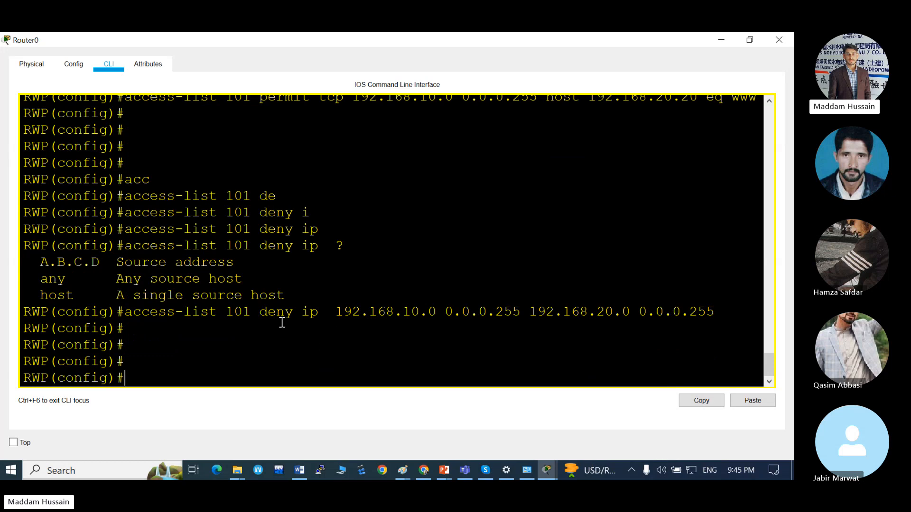
pyautogui.press('Return')
pyautogui.press('Return')
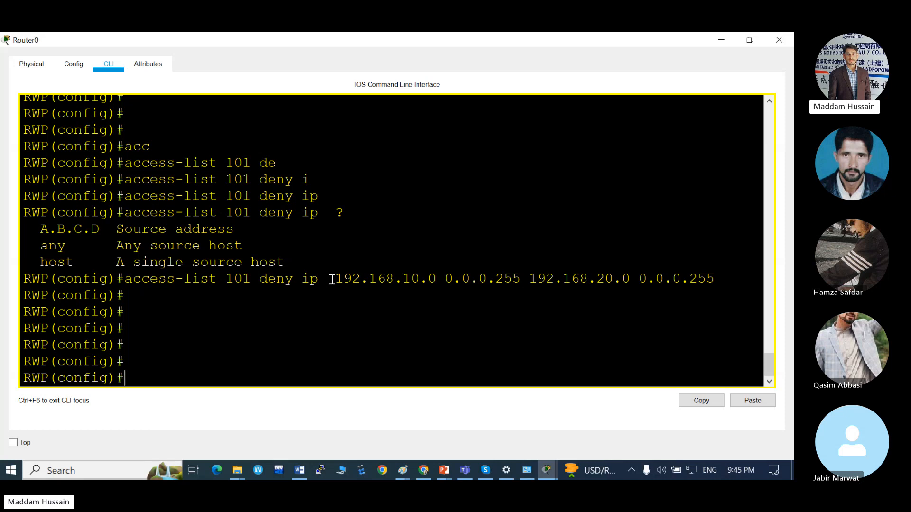
# Review the permit and deny rules entered for access-list 101 and compare them with the network topology.
pyautogui.scroll(3, 332, 279)
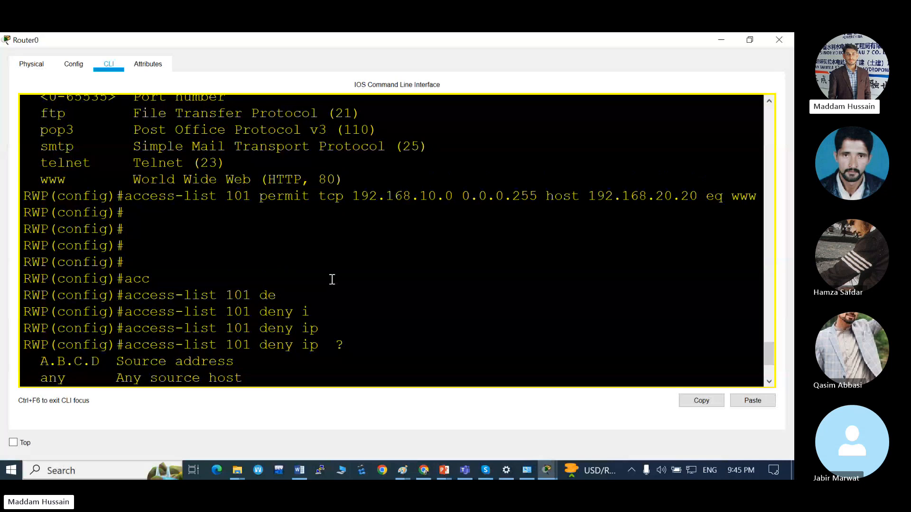
pyautogui.scroll(-3, 332, 280)
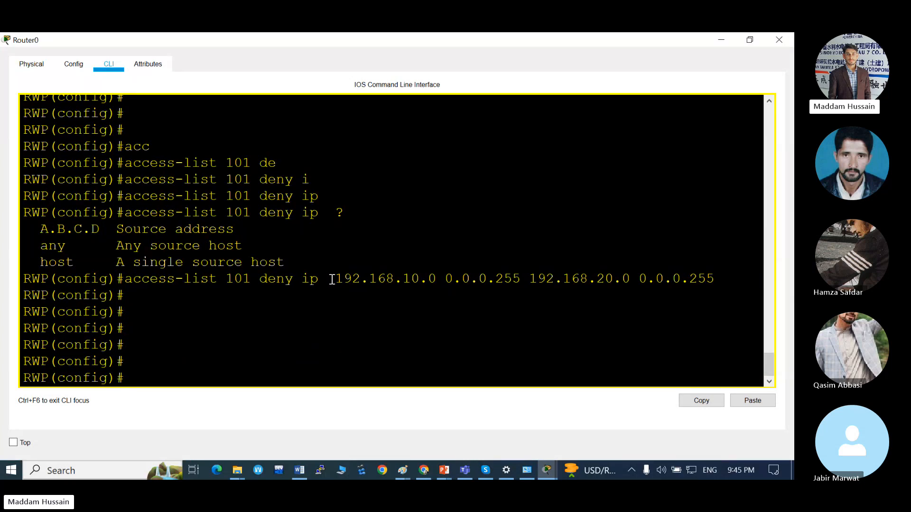
pyautogui.press('Return')
pyautogui.press('Return')
pyautogui.press('Return')
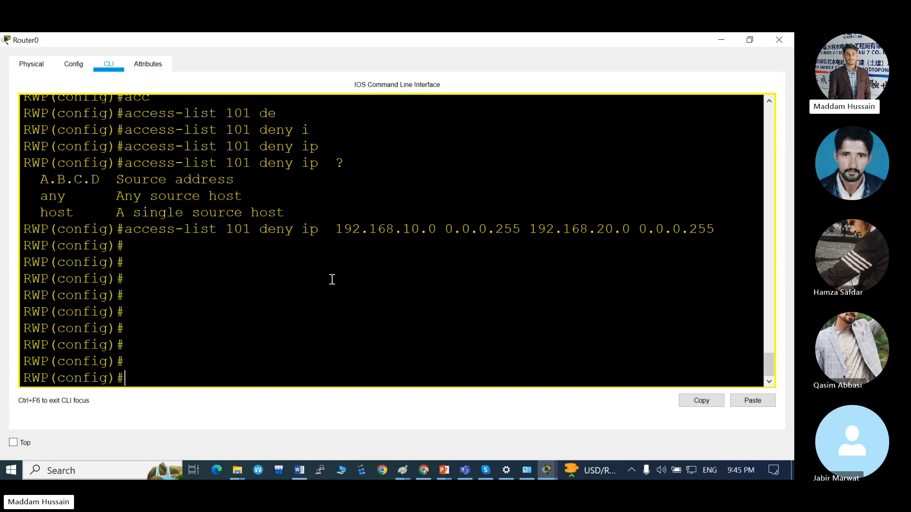
pyautogui.hotkey('alt', 'Tab')
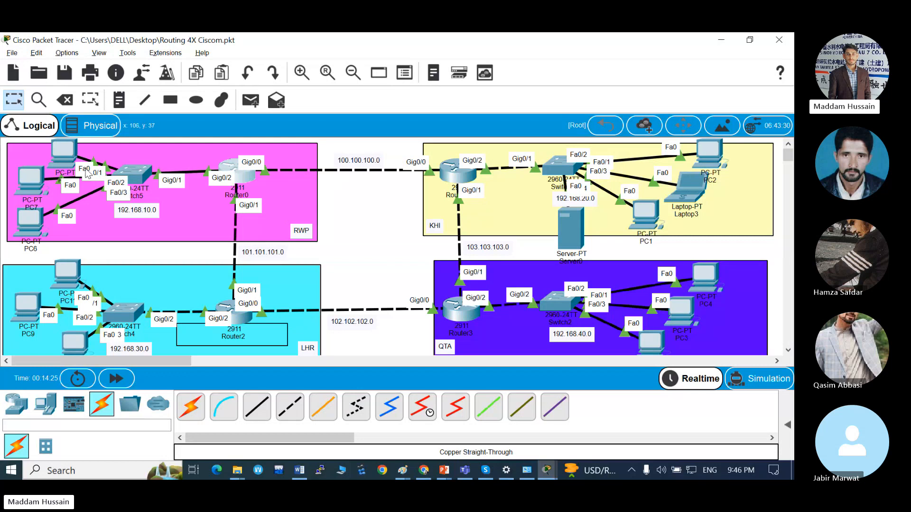
pyautogui.moveTo(554, 301)
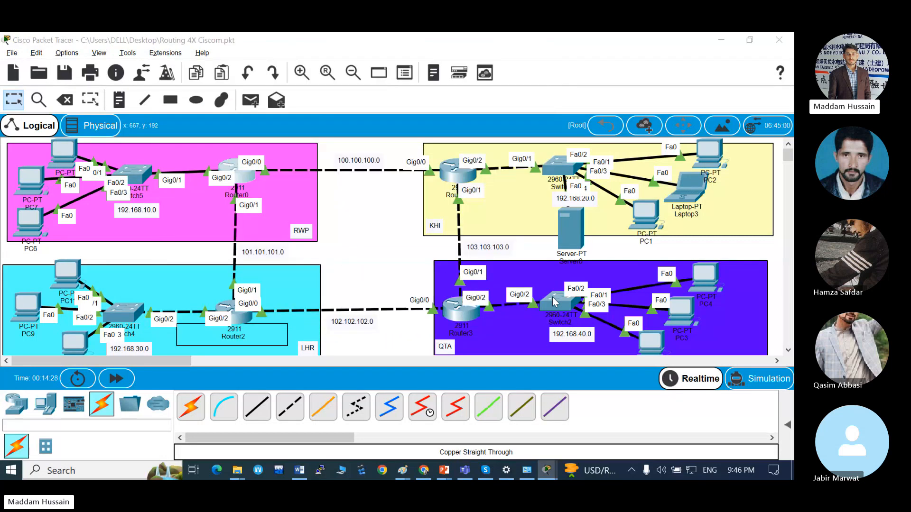
pyautogui.hotkey('alt', 'Tab')
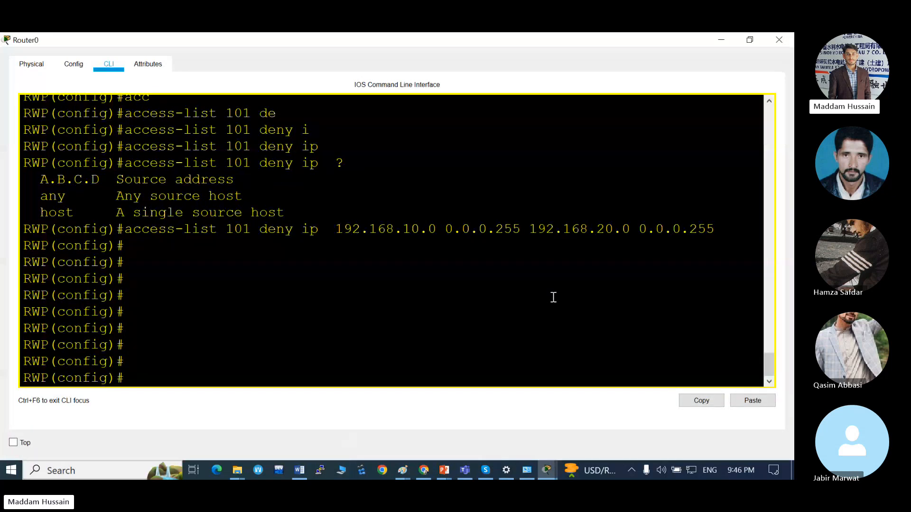
# Start a third access-list 101 rule that permits IP traffic.
pyautogui.write('a')
pyautogui.press('BackSpace')
pyautogui.write('cc')
pyautogui.press('BackSpace')
pyautogui.press('BackSpace')
pyautogui.write('acc')
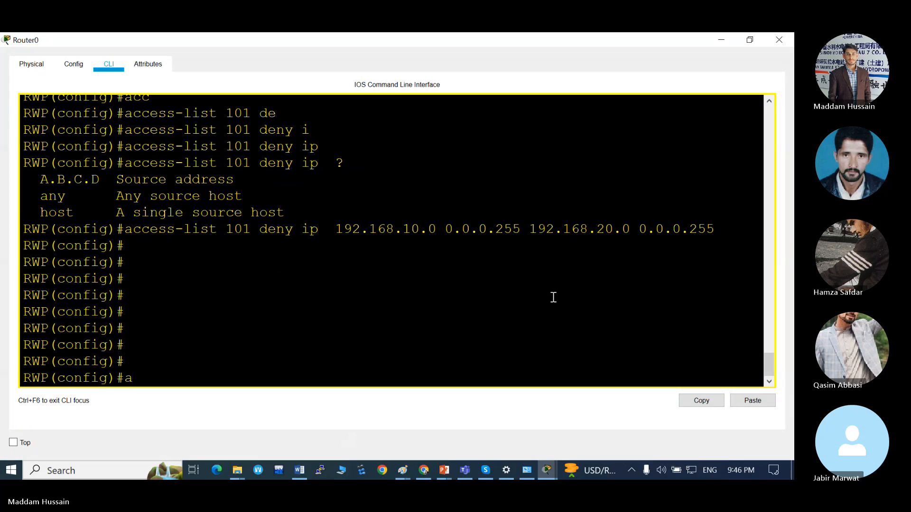
pyautogui.press('Tab')
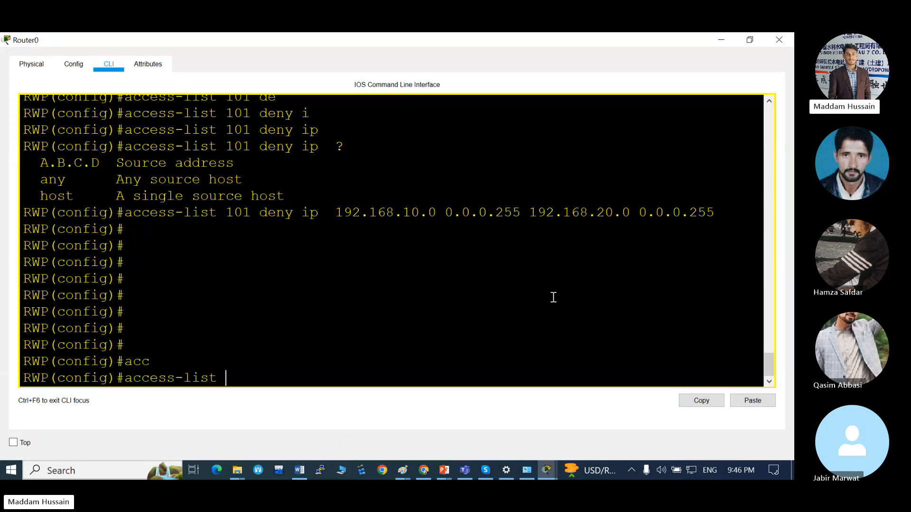
pyautogui.write('101 pe')
pyautogui.press('Tab')
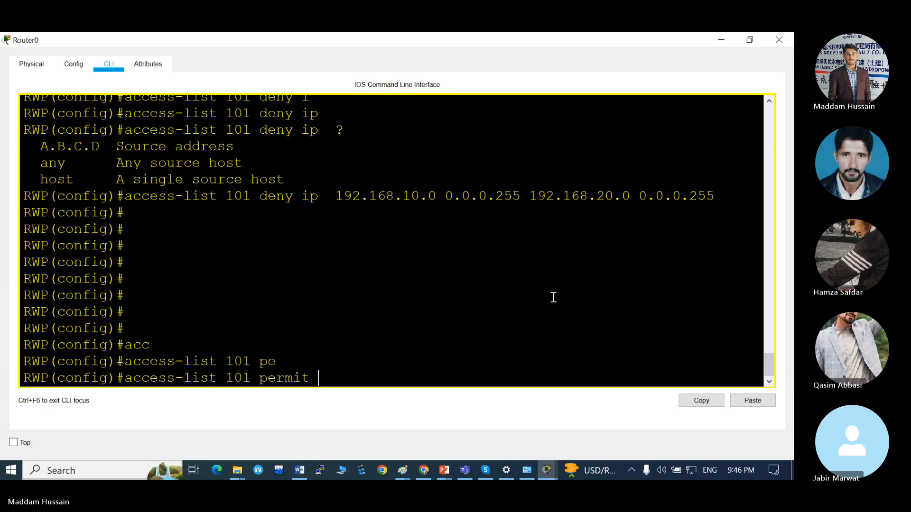
pyautogui.write('ip')
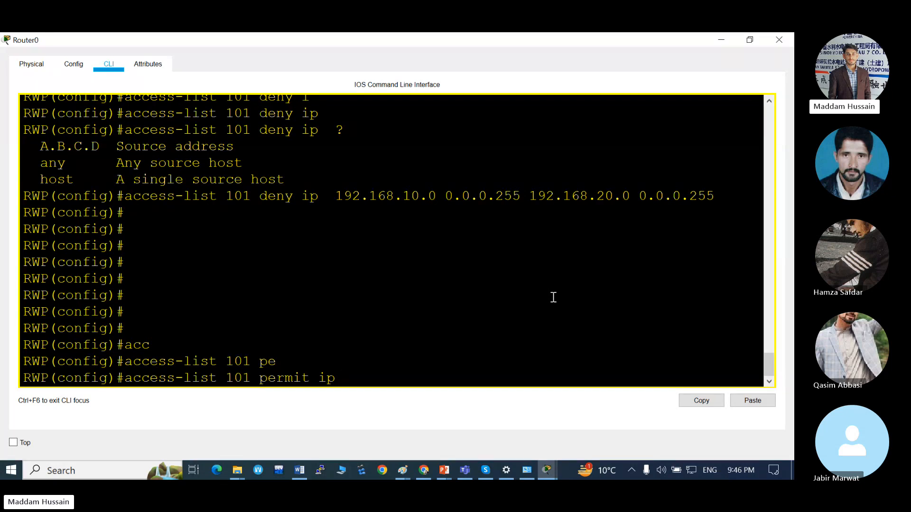
# Set both source and destination of the permit IP rule to any and run the access-list 101 command.
pyautogui.write('an')
pyautogui.press('Tab')
pyautogui.write('an')
pyautogui.press('Tab')
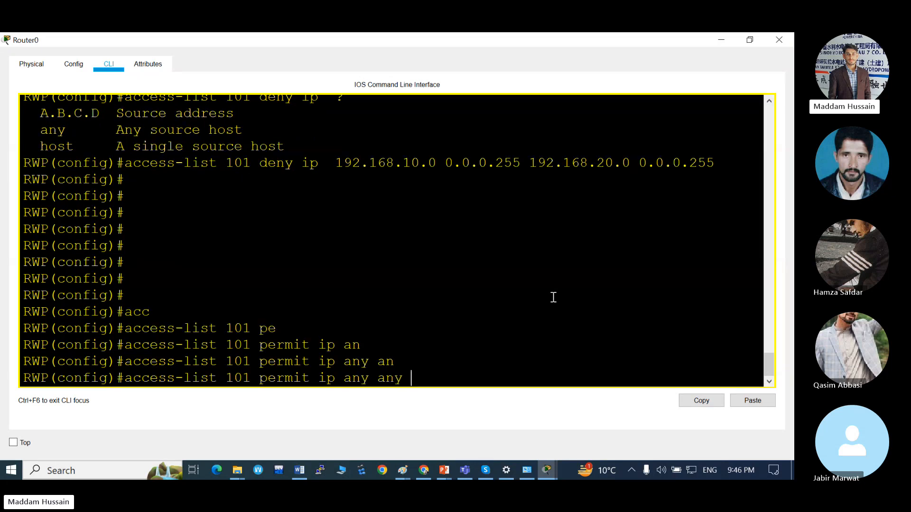
pyautogui.moveTo(372, 378); pyautogui.dragTo(347, 380)
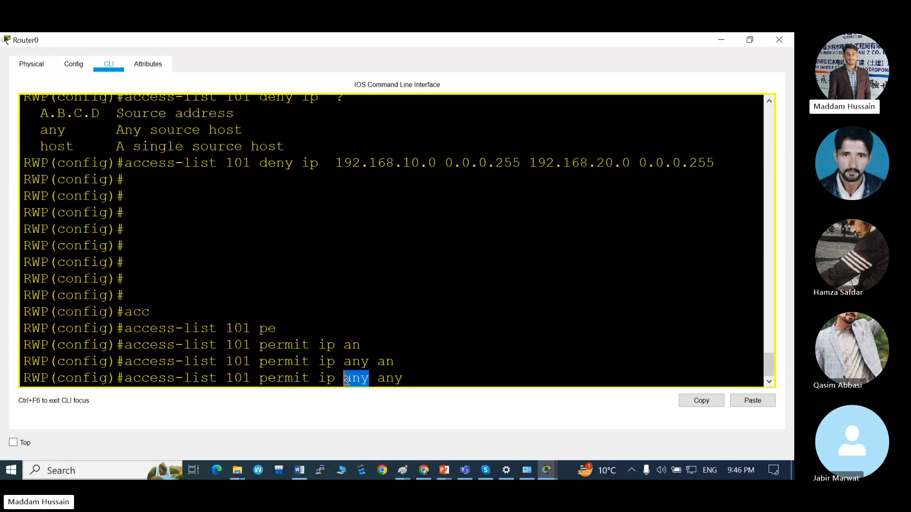
pyautogui.doubleClick(400, 378)
pyautogui.click(401, 378)
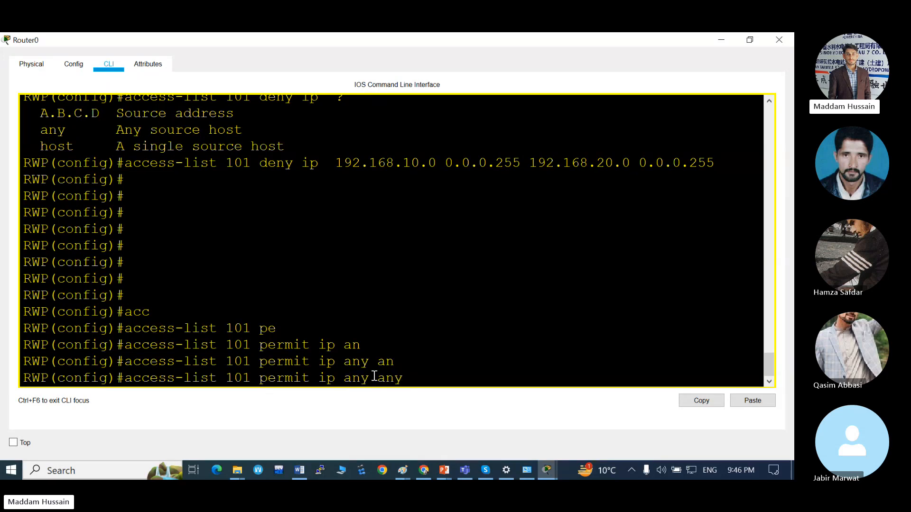
pyautogui.hotkey('alt', 'Tab')
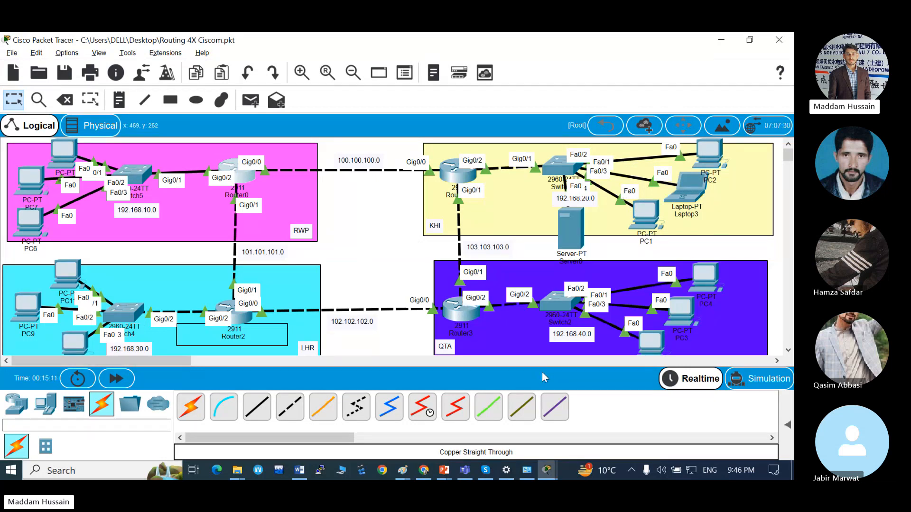
pyautogui.hotkey('alt', 'Tab')
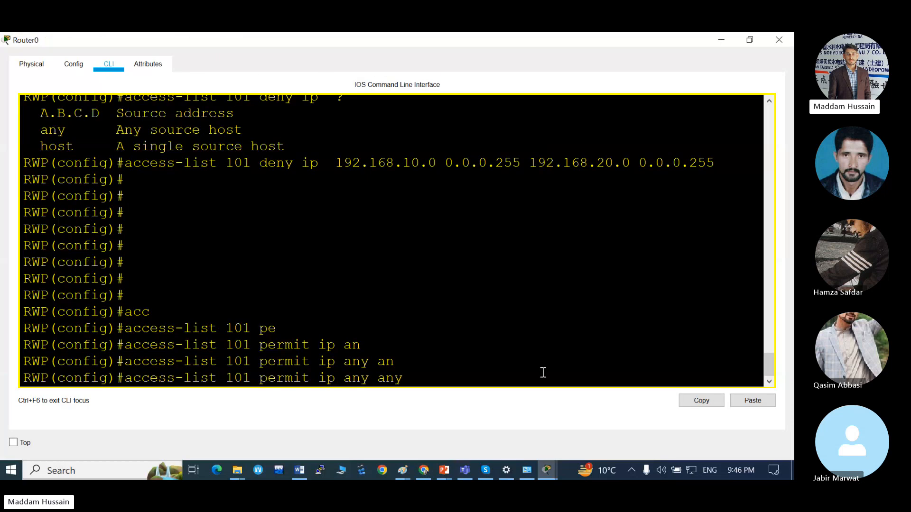
pyautogui.moveTo(369, 381); pyautogui.dragTo(350, 382)
pyautogui.click(401, 377)
pyautogui.press('Return')
pyautogui.press('Return')
pyautogui.press('Return')
pyautogui.press('Return')
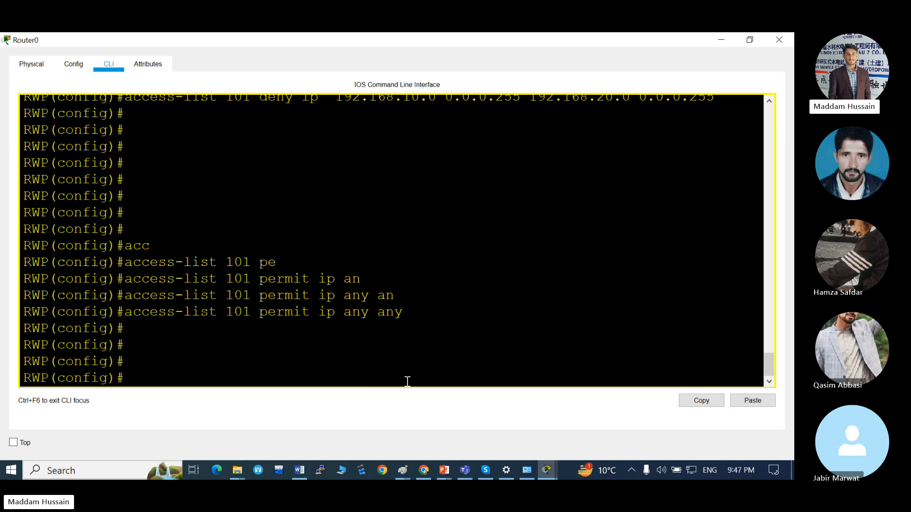
# Check the RWP router's LAN-side port in the topology and enter configuration mode for interface gigabitEthernet 0/2.
pyautogui.hotkey('alt', 'Tab')
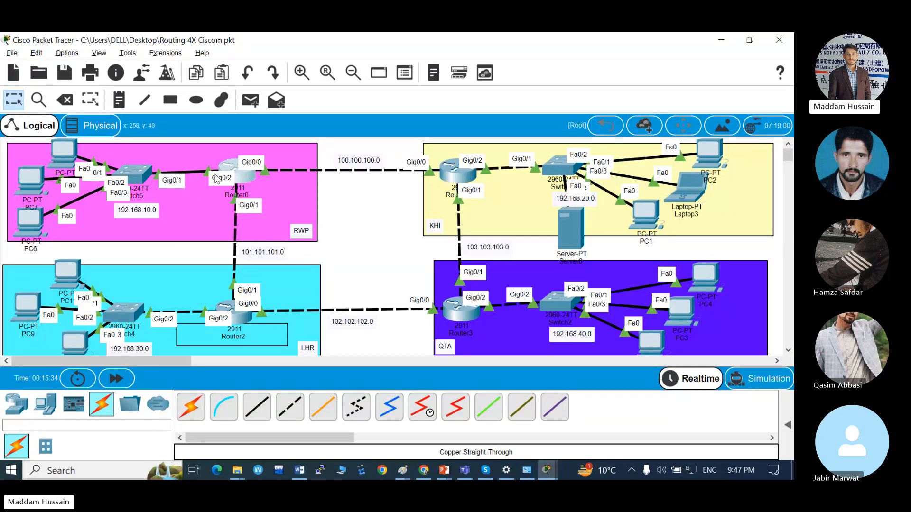
pyautogui.hotkey('alt', 'Tab')
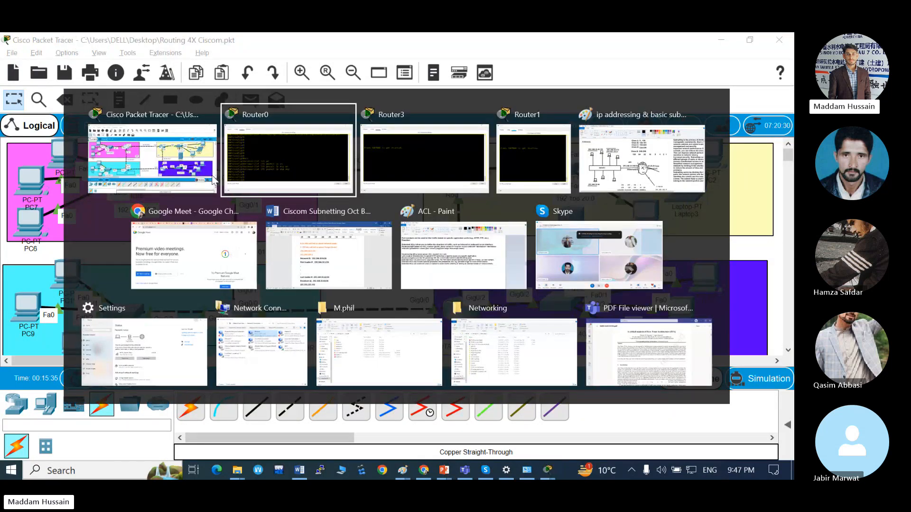
pyautogui.press('Return')
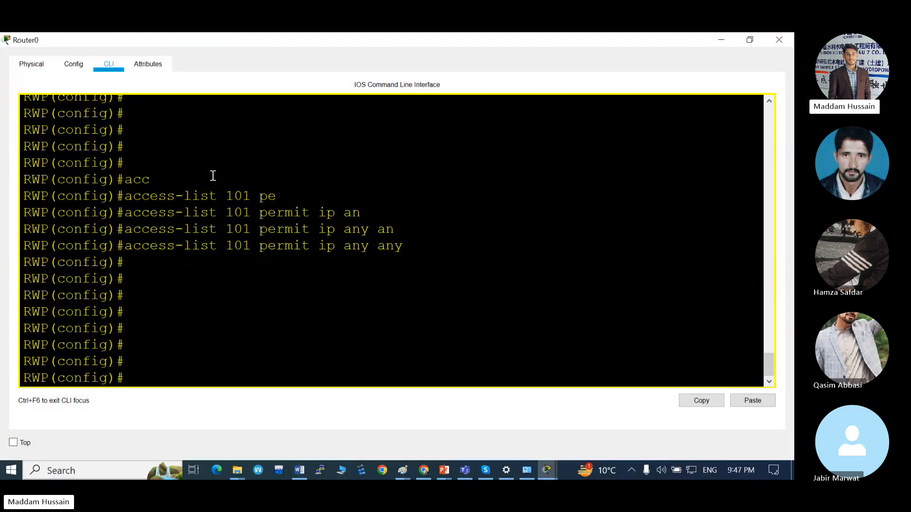
pyautogui.write('in')
pyautogui.press('Tab')
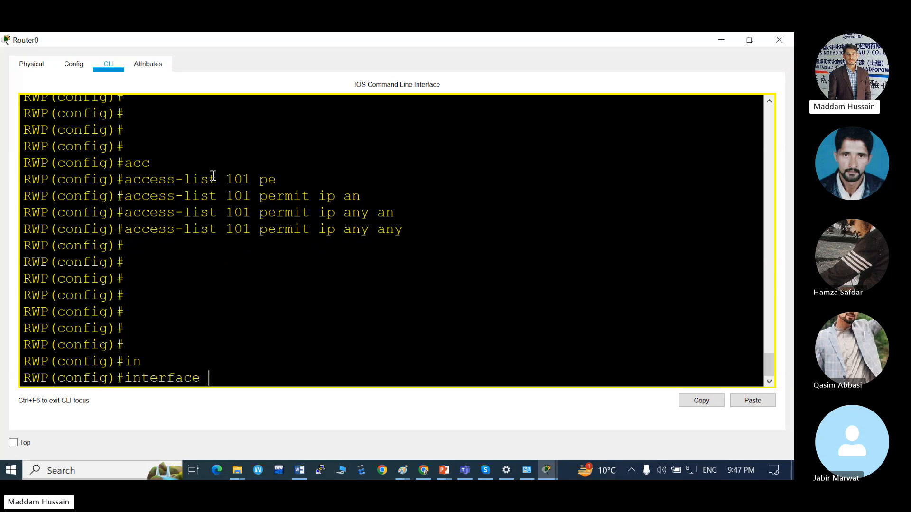
pyautogui.write('gi')
pyautogui.press('Tab')
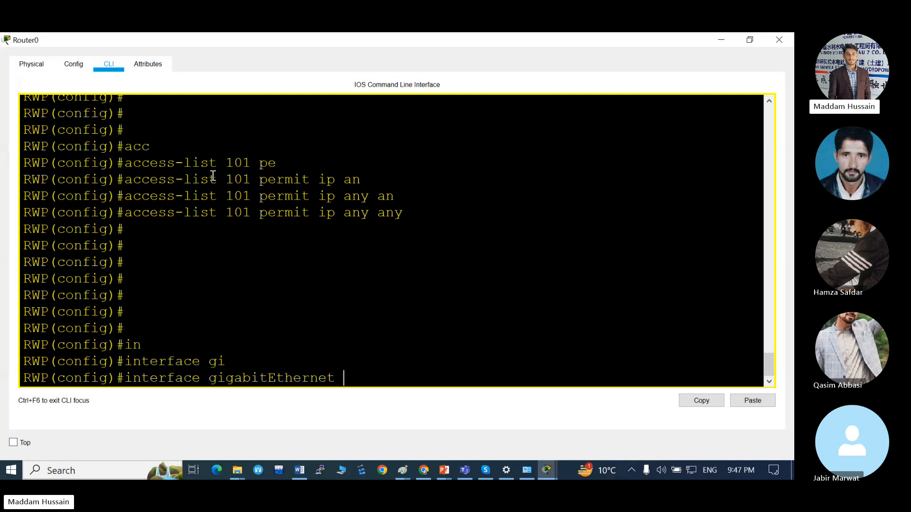
pyautogui.write('0/2')
pyautogui.press('Return')
pyautogui.press('Return')
pyautogui.press('Return')
pyautogui.press('Return')
pyautogui.press('Return')
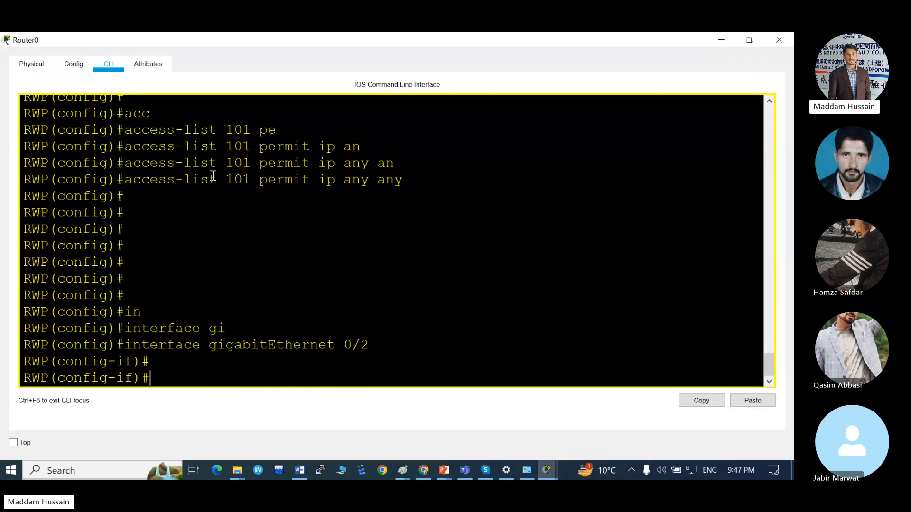
# Apply access-list 101 to the gigabitEthernet 0/2 interface in the inbound direction with ip access-group.
pyautogui.write('ip acc')
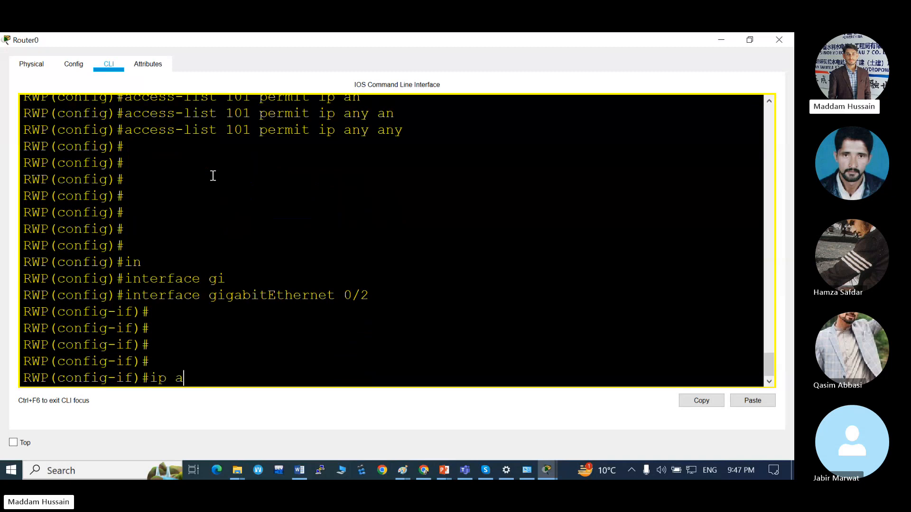
pyautogui.press('Tab')
pyautogui.write('101')
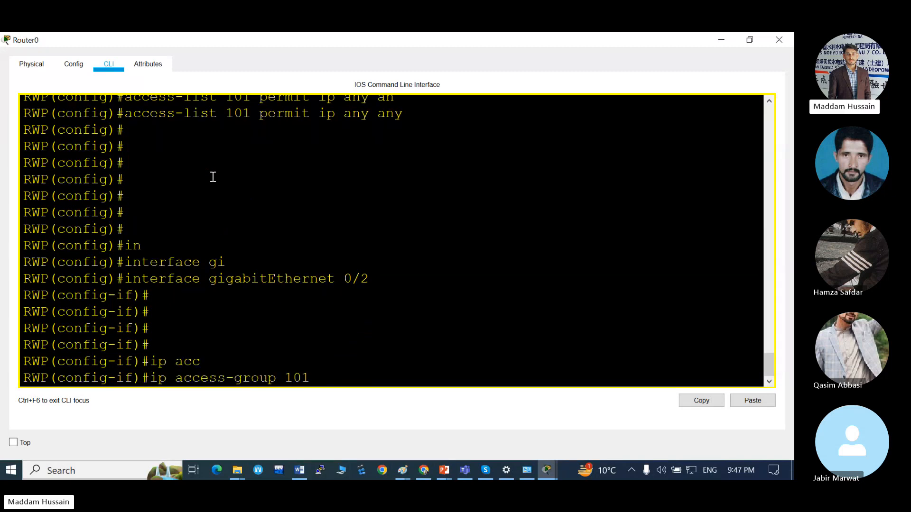
pyautogui.write(' in')
pyautogui.press('Return')
pyautogui.hotkey('alt', 'Tab')
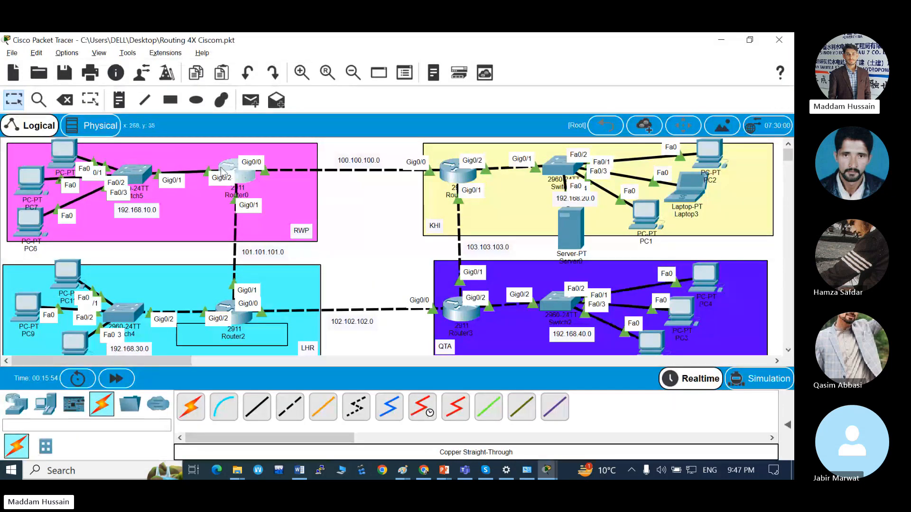
pyautogui.moveTo(221, 171)
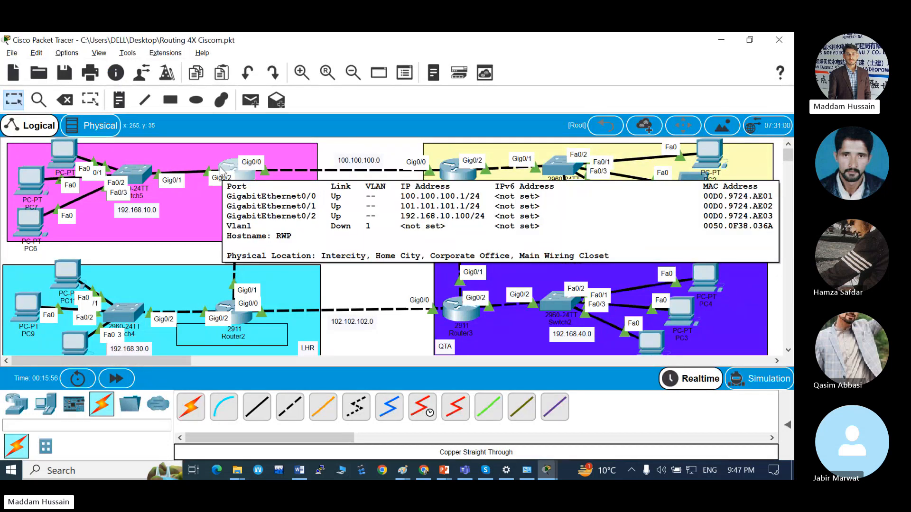
pyautogui.hotkey('alt', 'Tab')
pyautogui.press('Return')
pyautogui.press('Return')
pyautogui.press('Return')
pyautogui.press('Return')
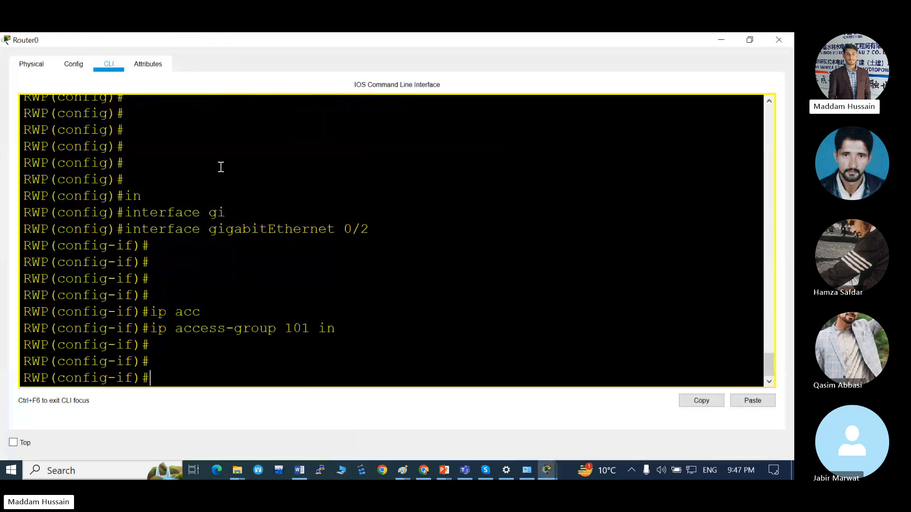
pyautogui.press('Return')
pyautogui.press('Return')
pyautogui.press('Return')
# Open the Command Prompt of the uppermost PC in the RWP network.
pyautogui.hotkey('alt', 'Tab')
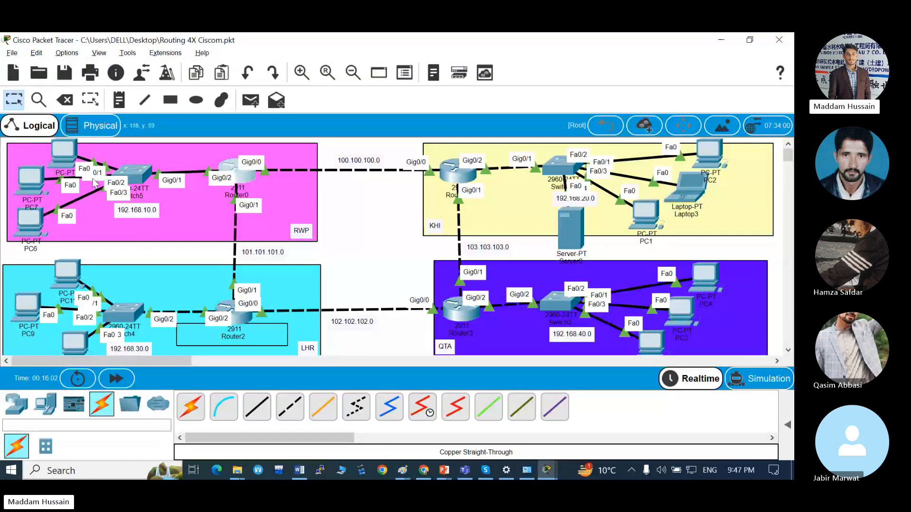
pyautogui.click(66, 152)
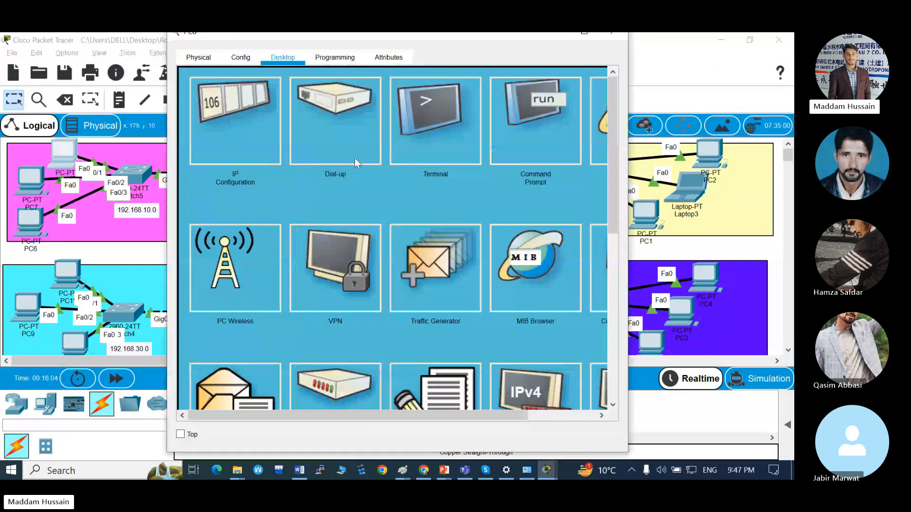
pyautogui.click(512, 135)
pyautogui.press('Return')
pyautogui.press('Return')
pyautogui.press('Return')
pyautogui.press('Return')
pyautogui.press('Return')
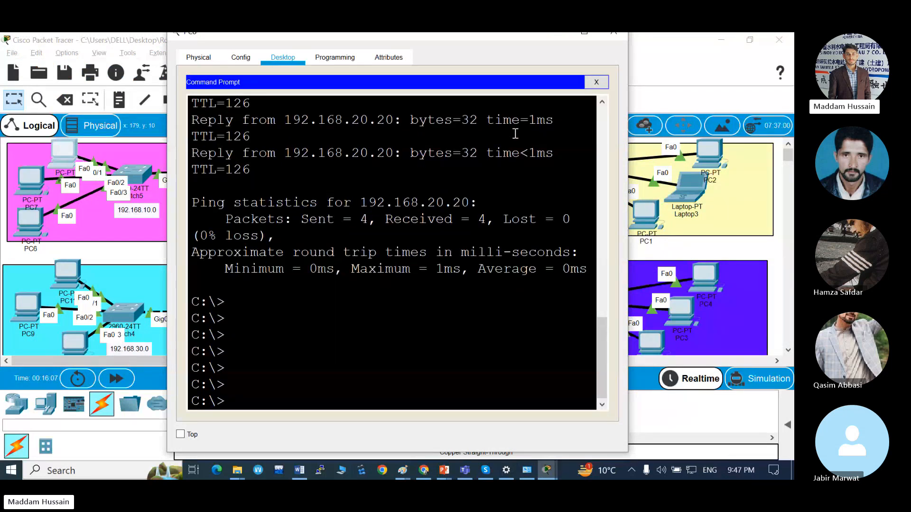
# Ping the KHI server at 192.168.20.20 from the RWP PC and compare the replies with the earlier ping.
pyautogui.write('ping 192.168')
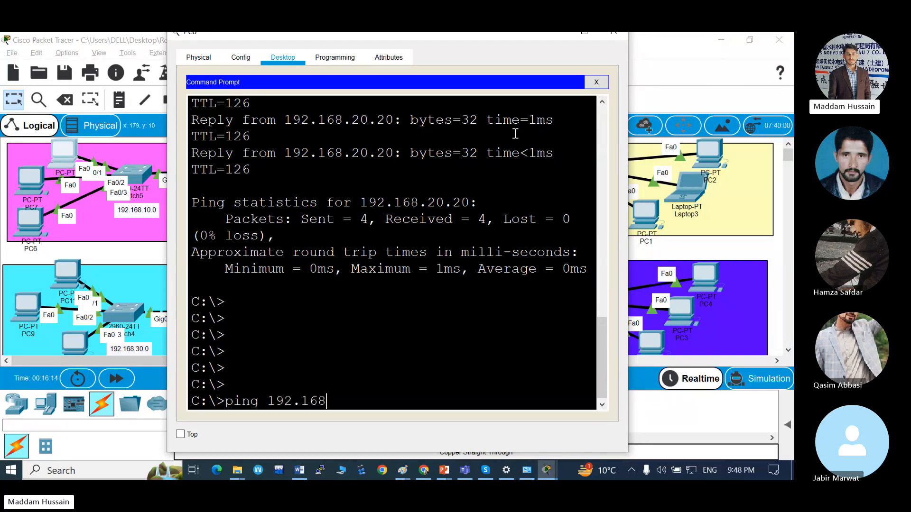
pyautogui.write('.20.20')
pyautogui.press('Return')
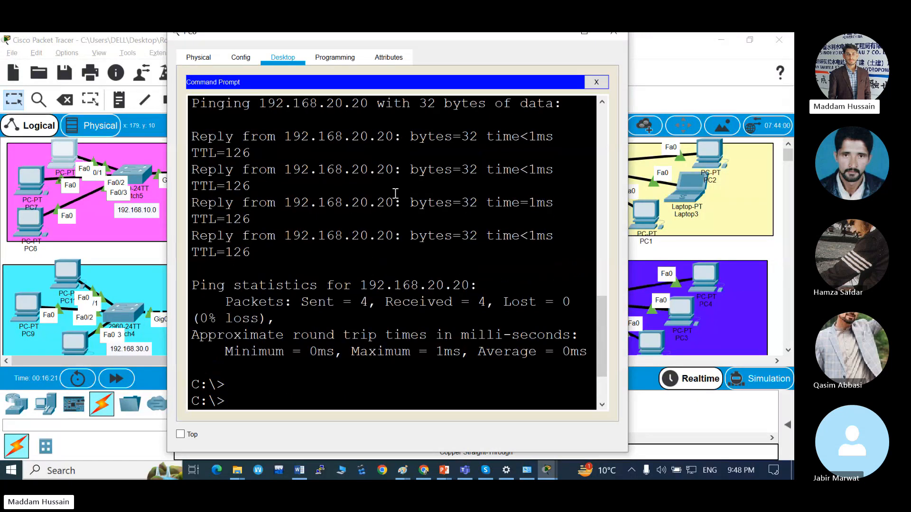
pyautogui.press('Return')
pyautogui.press('Return')
pyautogui.press('Return')
pyautogui.press('Return')
pyautogui.press('Up')
pyautogui.press('Return')
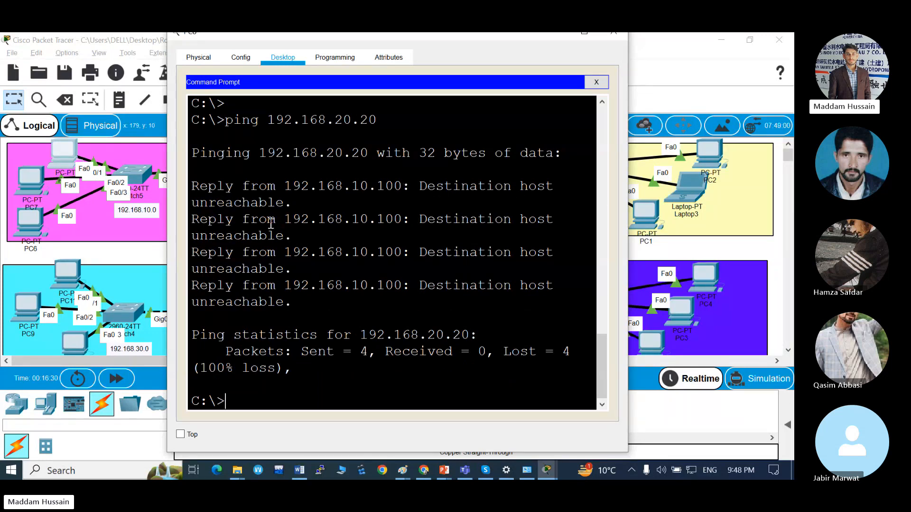
pyautogui.scroll(6, 319, 223)
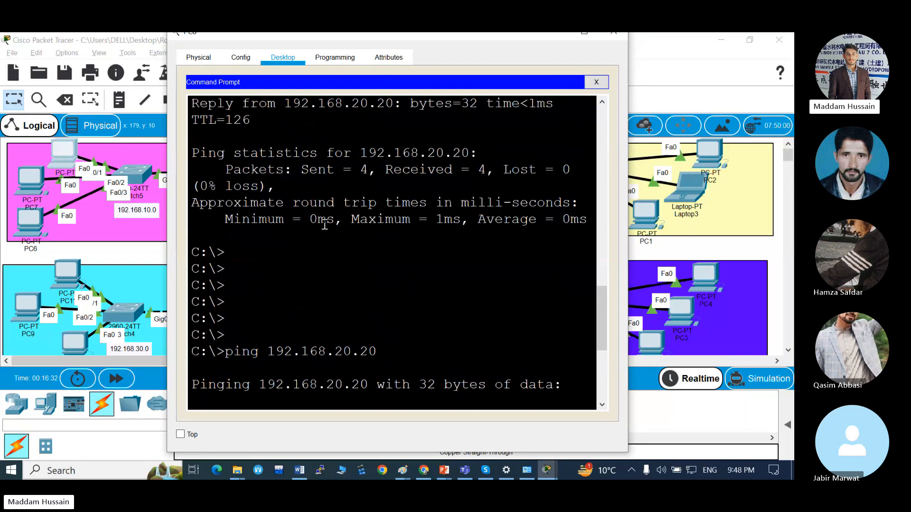
# Review the earlier and latest ping results for 192.168.20.20 and return to the network topology.
pyautogui.scroll(3, 324, 224)
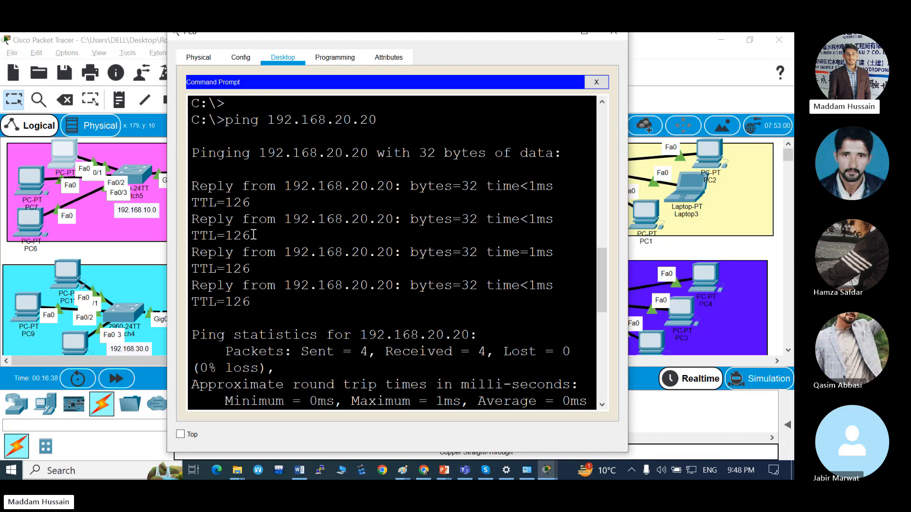
pyautogui.scroll(-10, 253, 235)
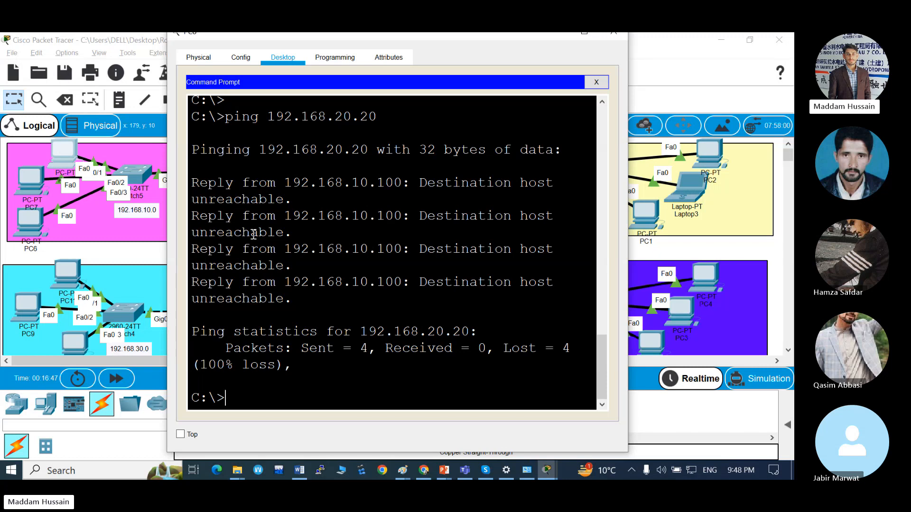
pyautogui.press('Escape')
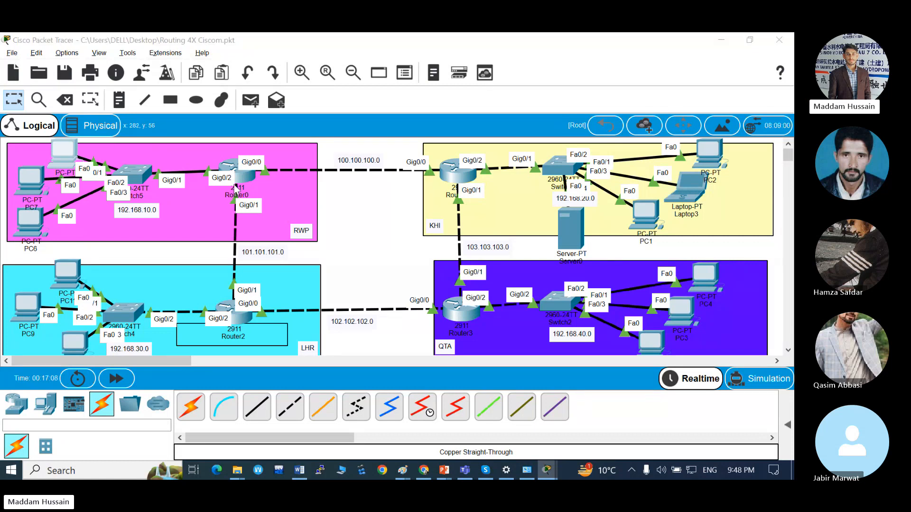
pyautogui.hotkey('alt', 'Tab')
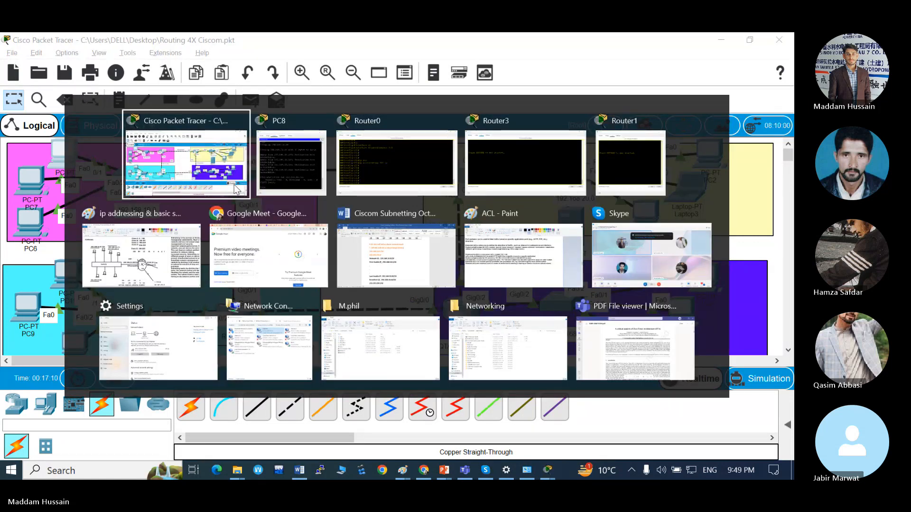
pyautogui.click(237, 189)
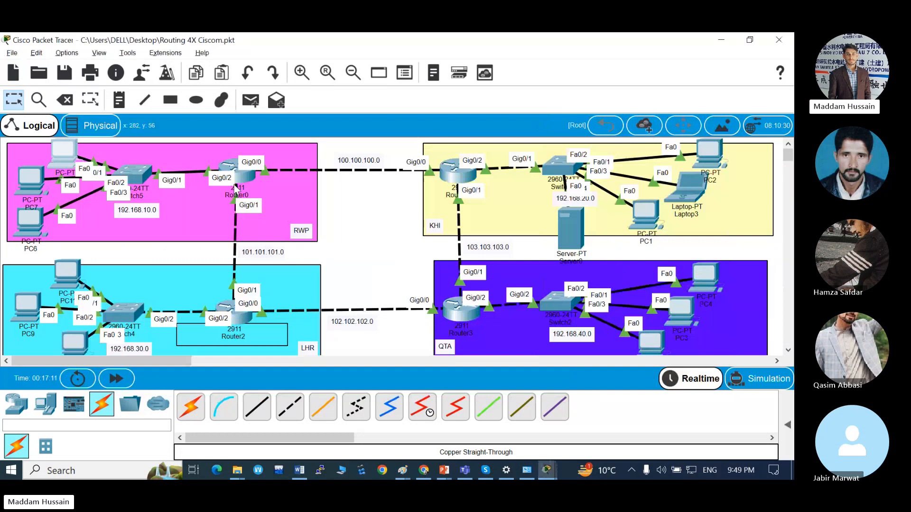
# Ping 192.168.20.1 from the Command Prompt of the uppermost PC in the RWP network.
pyautogui.click(71, 153)
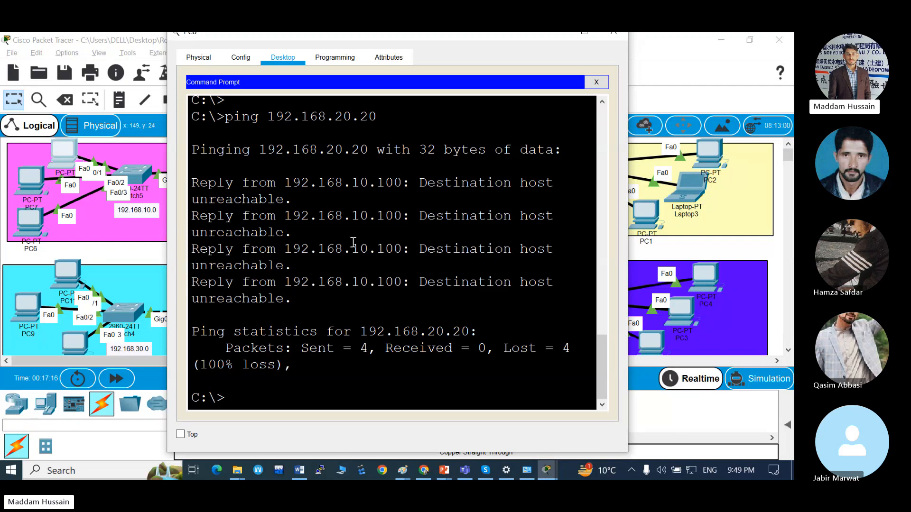
pyautogui.press('Return')
pyautogui.press('Return')
pyautogui.press('Return')
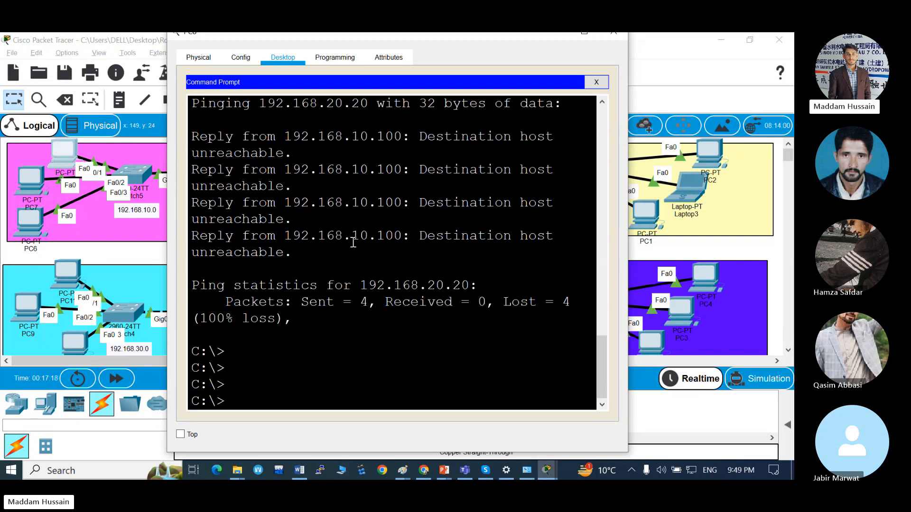
pyautogui.write('ping 192.168.20.1')
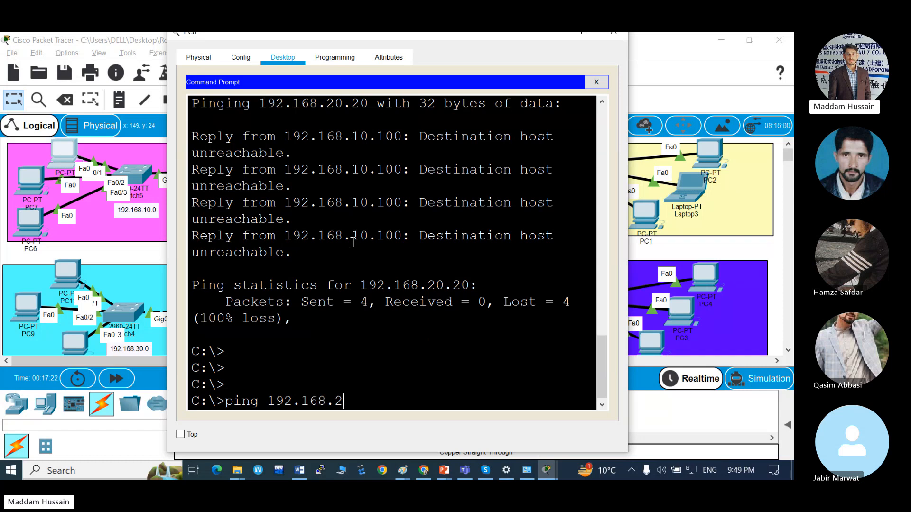
pyautogui.press('Return')
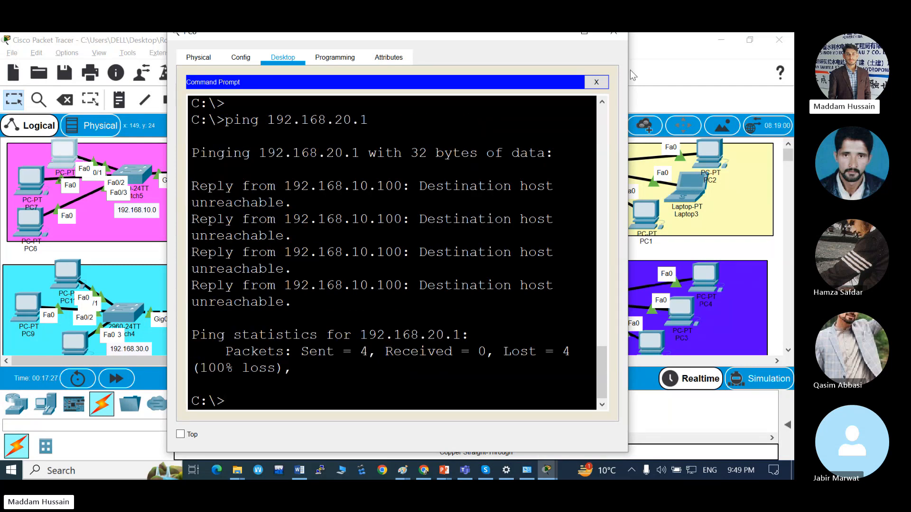
# Load 192.168.20.20 in the RWP PC's Web Browser and open the Copyrights page.
pyautogui.click(599, 84)
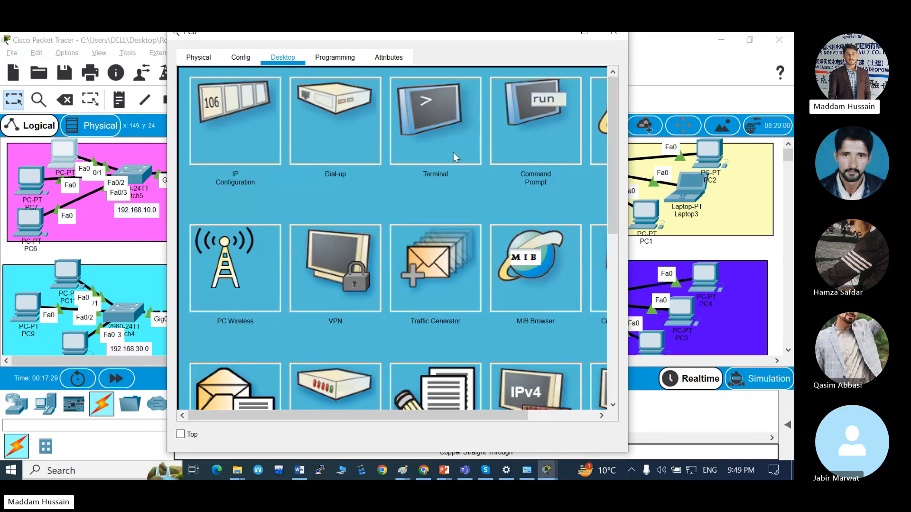
pyautogui.hscroll(3, 399, 155)
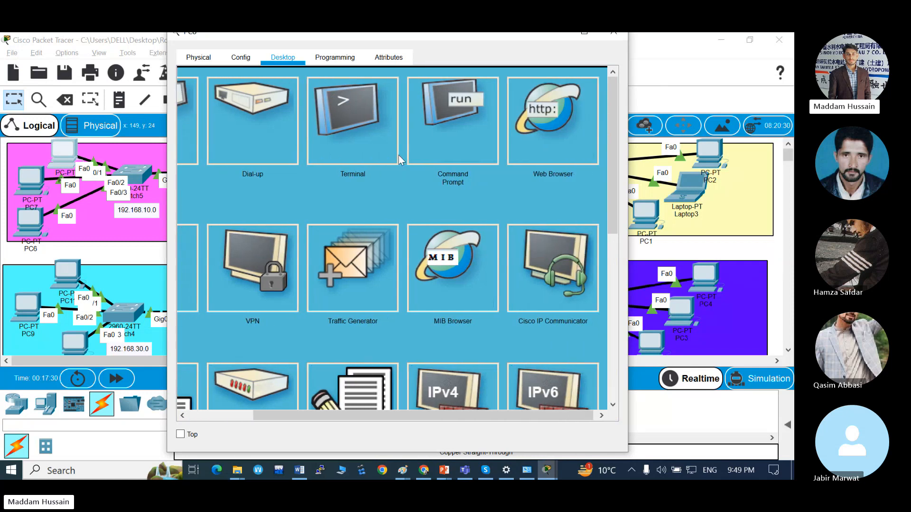
pyautogui.click(535, 132)
pyautogui.click(317, 96)
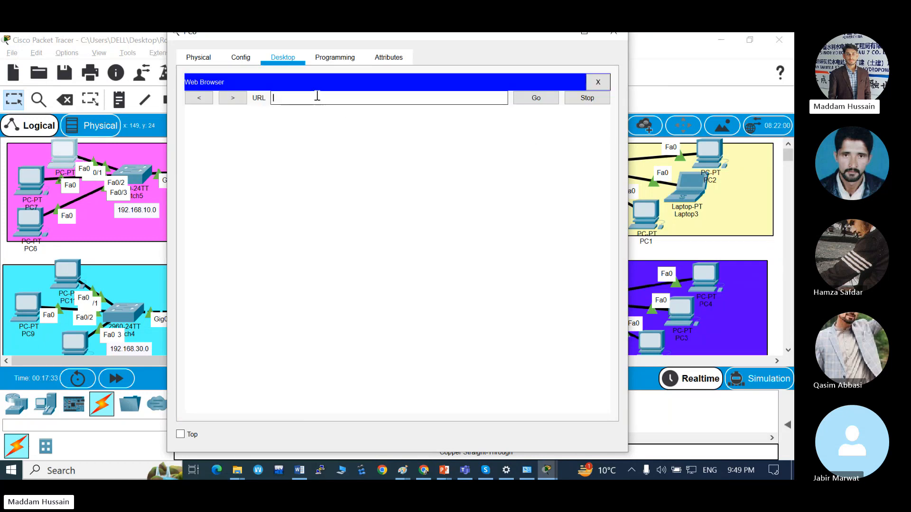
pyautogui.write('192.168.20.20')
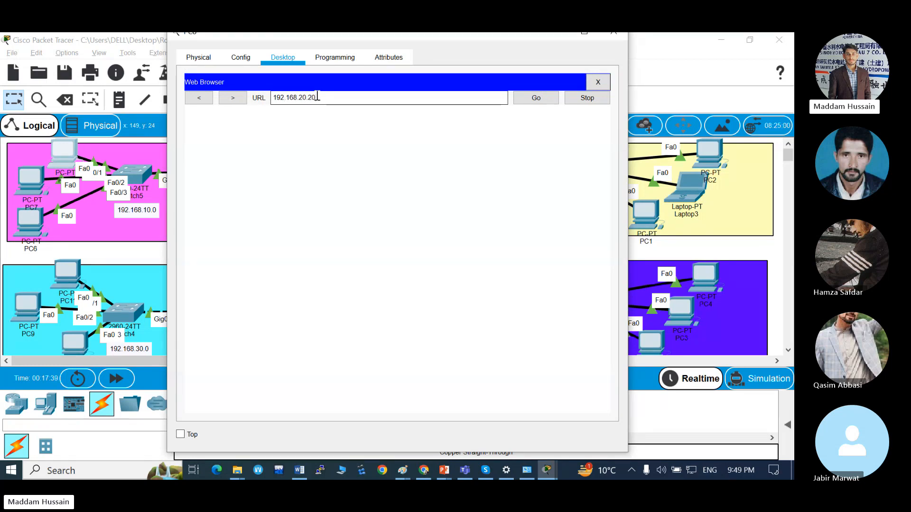
pyautogui.press('Return')
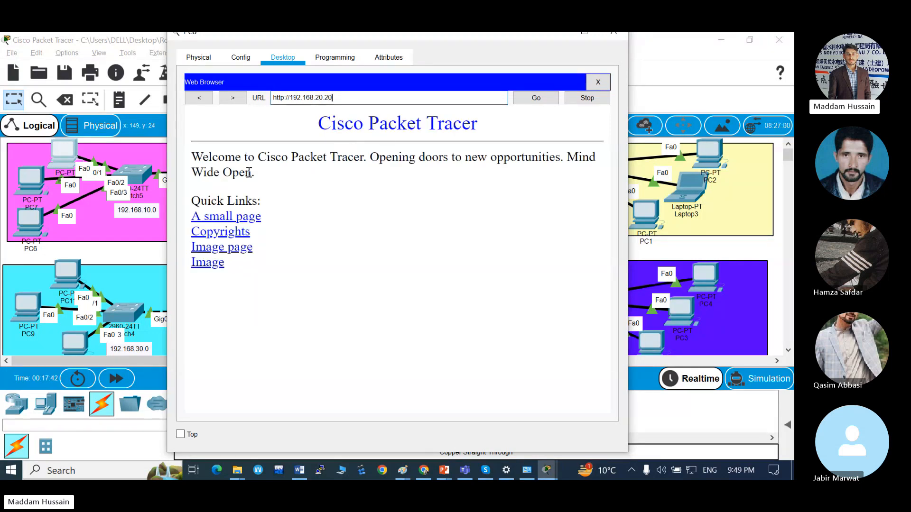
pyautogui.click(228, 231)
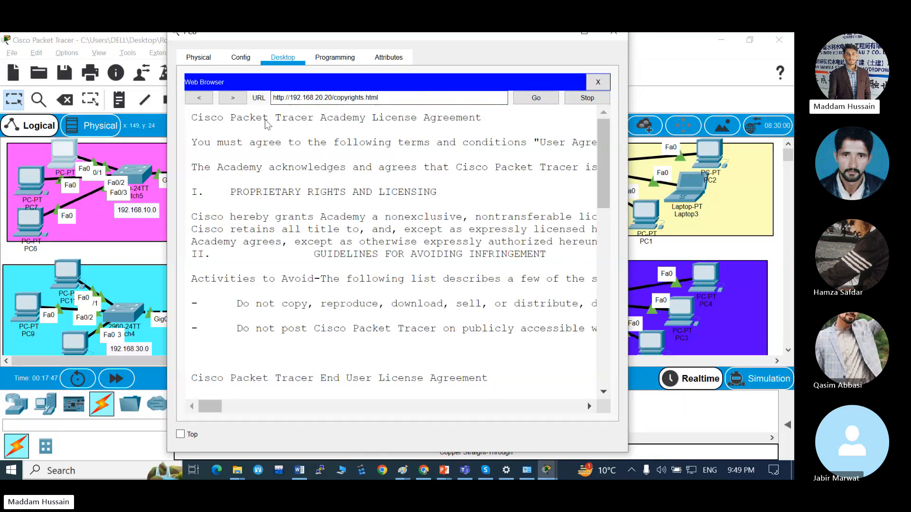
# Try to load 192.168.20.1 in the RWP PC's Web Browser.
pyautogui.press('BackSpace')
pyautogui.press('BackSpace')
pyautogui.press('BackSpace')
pyautogui.press('BackSpace')
pyautogui.press('BackSpace')
pyautogui.press('BackSpace')
pyautogui.press('BackSpace')
pyautogui.press('BackSpace')
pyautogui.press('BackSpace')
pyautogui.press('BackSpace')
pyautogui.press('BackSpace')
pyautogui.press('BackSpace')
pyautogui.press('BackSpace')
pyautogui.press('BackSpace')
pyautogui.press('BackSpace')
pyautogui.press('BackSpace')
pyautogui.press('BackSpace')
pyautogui.press('BackSpace')
pyautogui.press('BackSpace')
pyautogui.press('BackSpace')
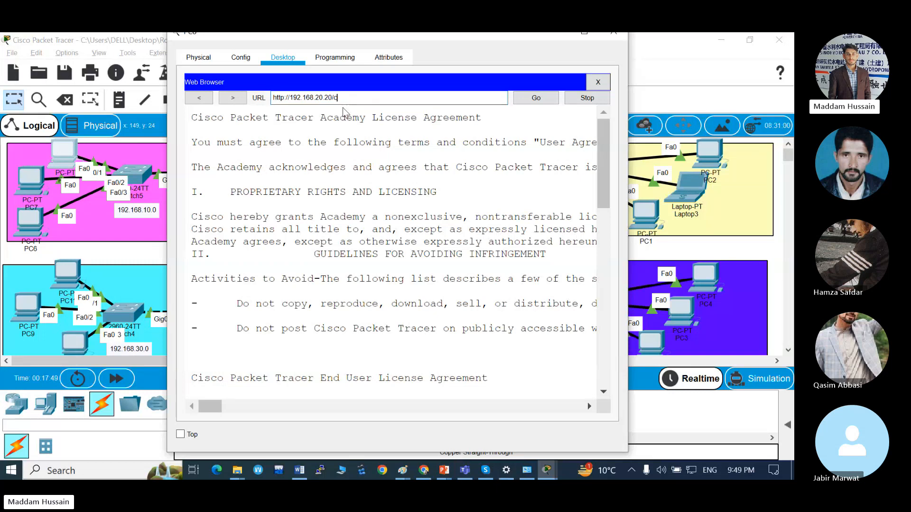
pyautogui.write('19')
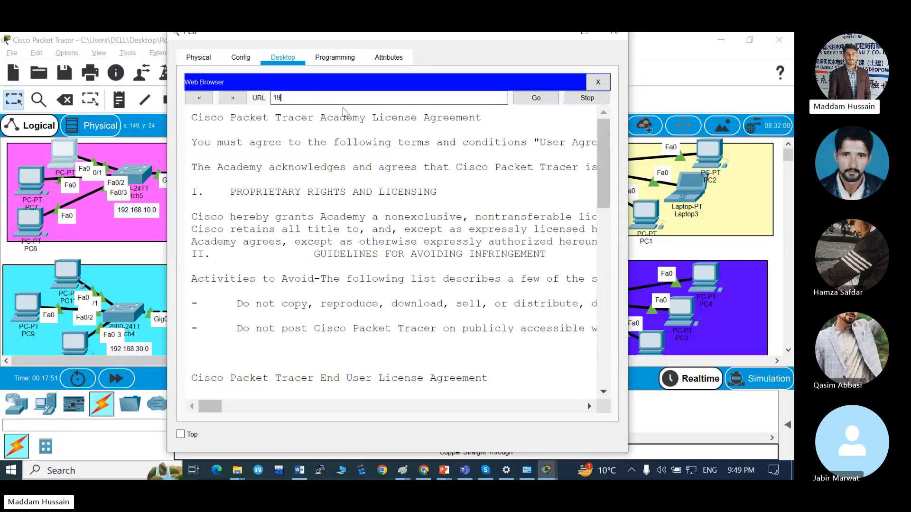
pyautogui.write('2.168.20.1')
pyautogui.press('Return')
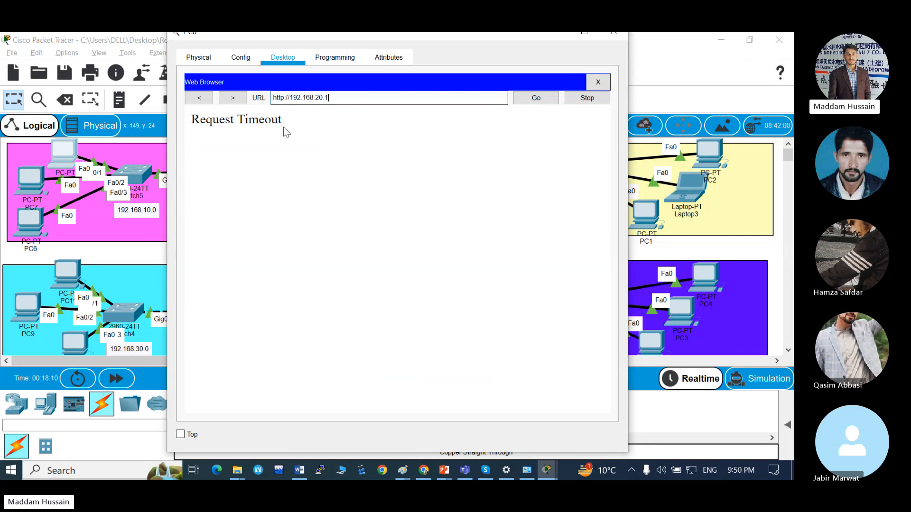
# Reload the server site at 192.168.20.20, open its "A small page" link, and return to the topology.
pyautogui.press('BackSpace')
pyautogui.write('20')
pyautogui.press('Return')
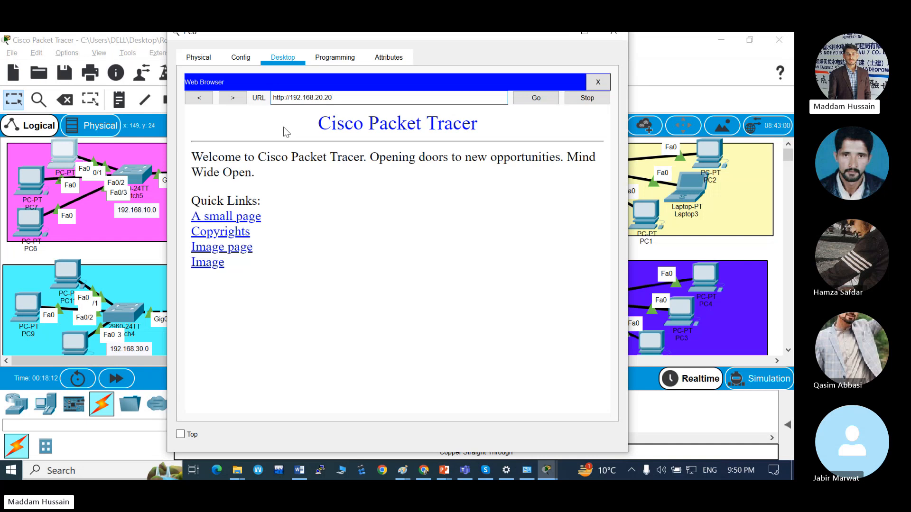
pyautogui.click(229, 219)
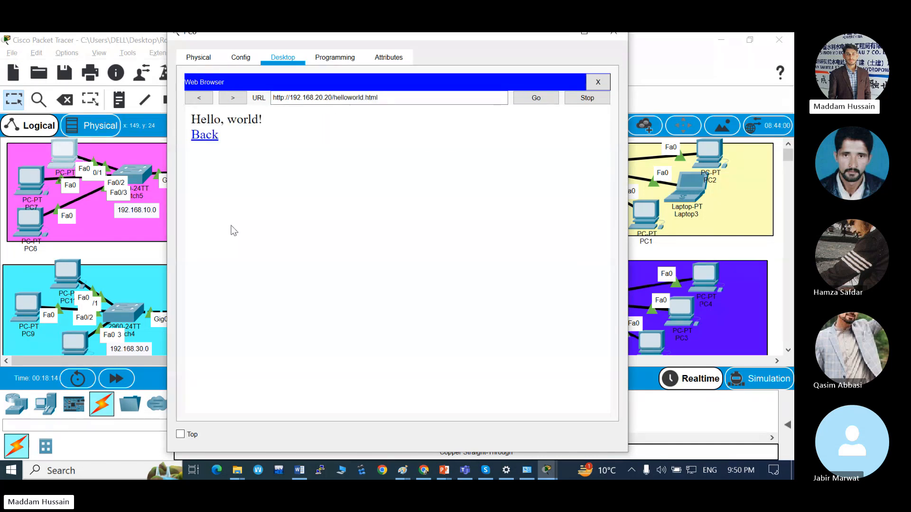
pyautogui.hotkey('alt', 'Tab')
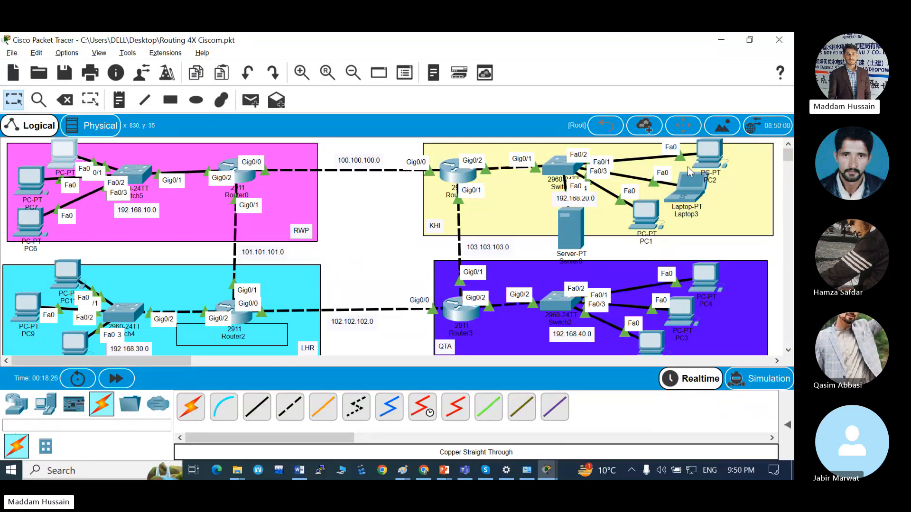
pyautogui.hotkey('alt', 'Tab')
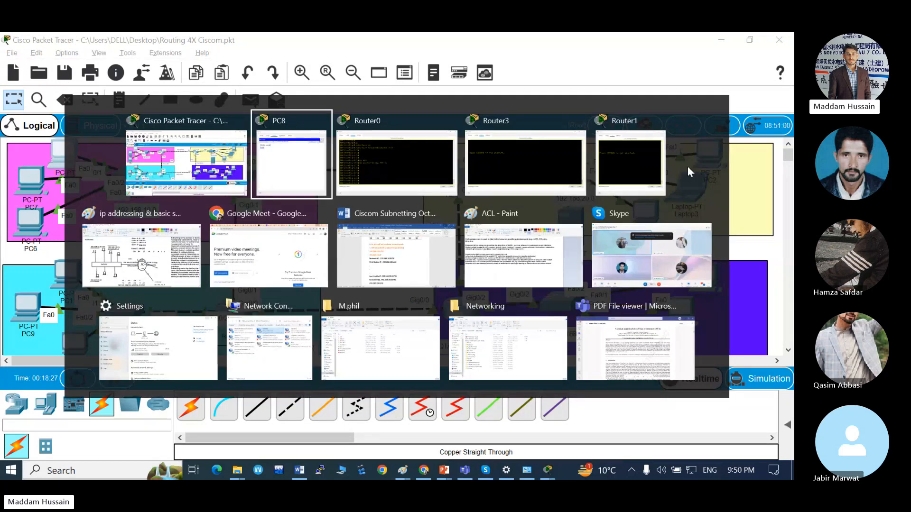
pyautogui.press('Down')
pyautogui.press('Right')
pyautogui.press('Right')
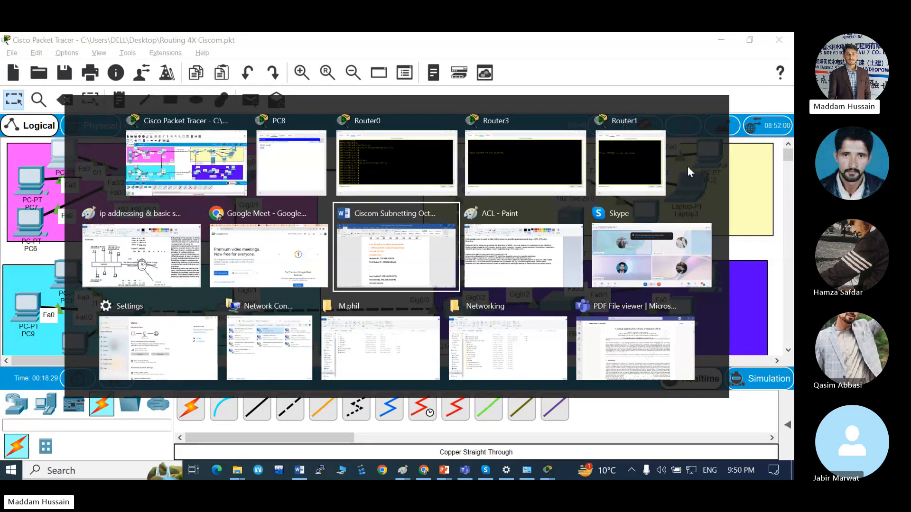
pyautogui.press('Right')
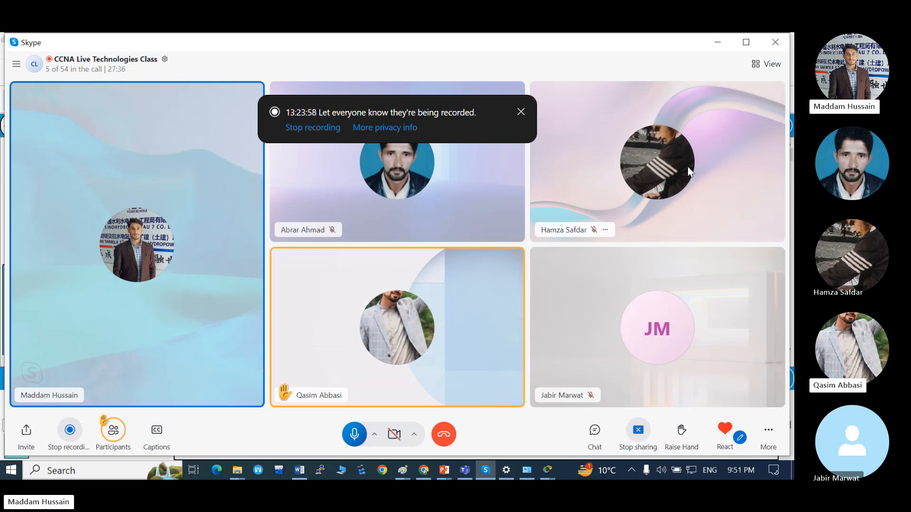
pyautogui.hotkey('alt', 'Tab')
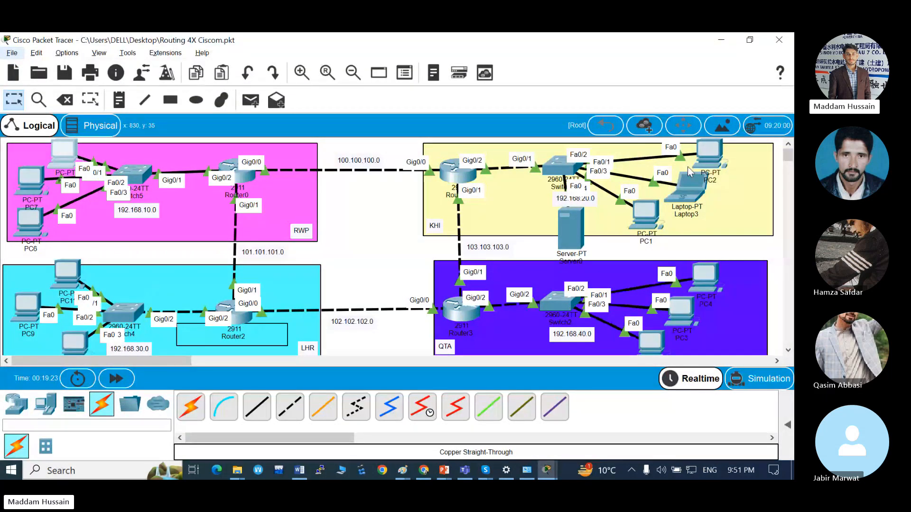
pyautogui.hotkey('alt', 'Tab')
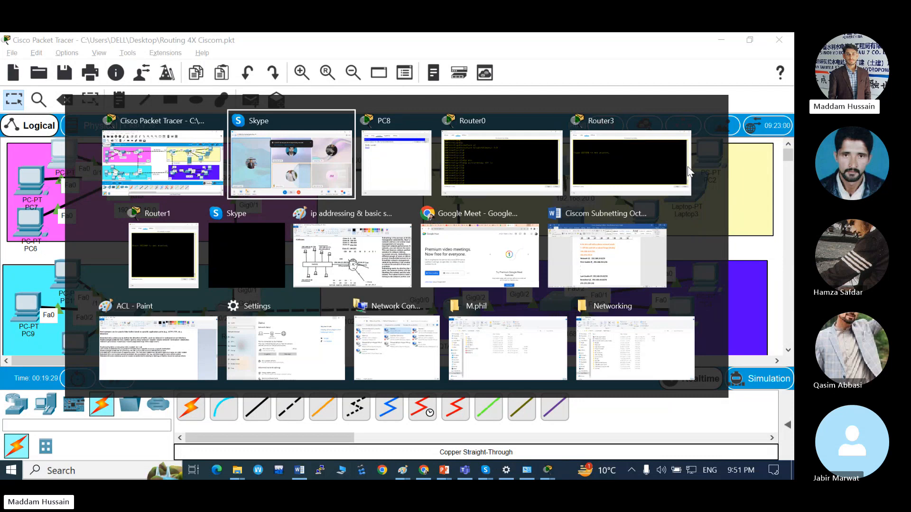
pyautogui.press('Down')
pyautogui.press('Right')
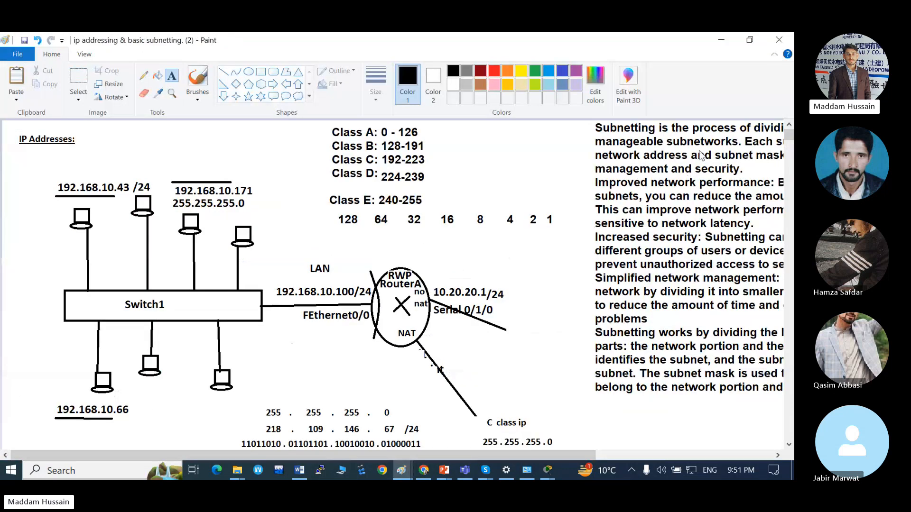
pyautogui.scroll(-10, 381, 306)
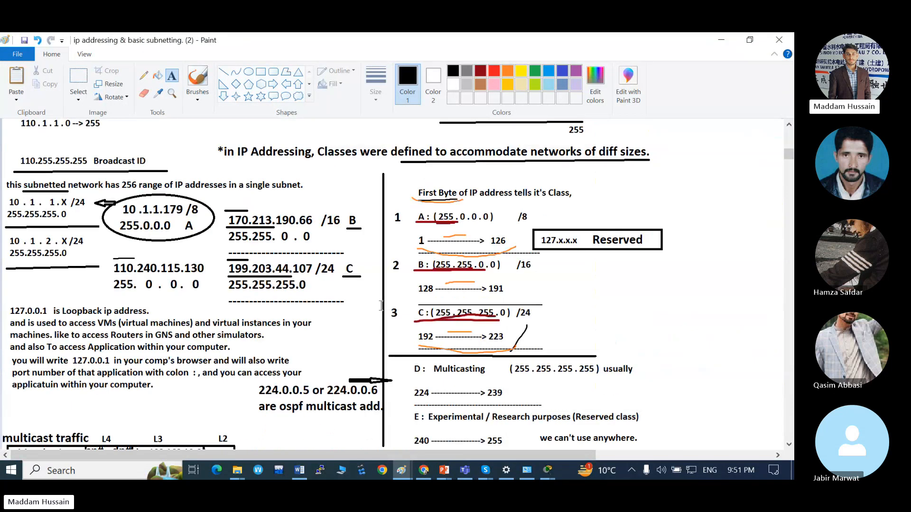
pyautogui.scroll(5, 380, 306)
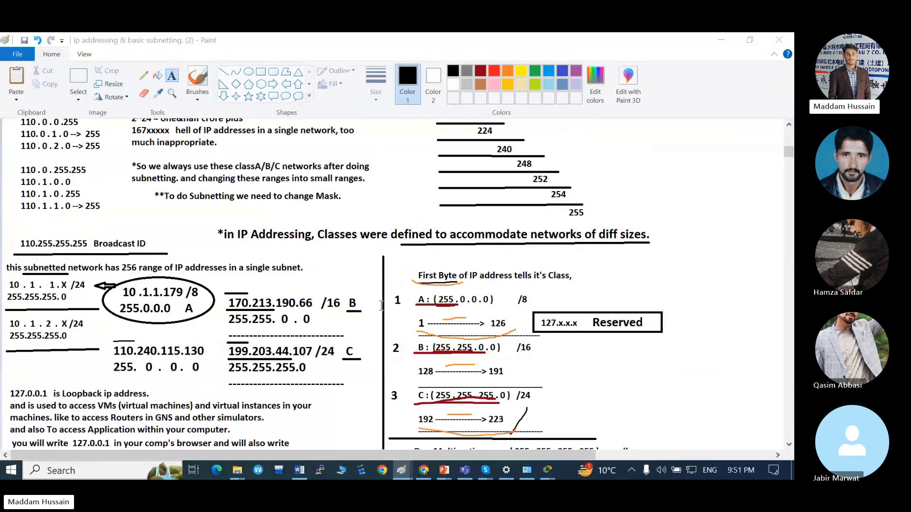
# Switch to the Router0 CLI and exit interface configuration back to global configuration mode.
pyautogui.hotkey('alt', 'Tab')
pyautogui.press('Tab')
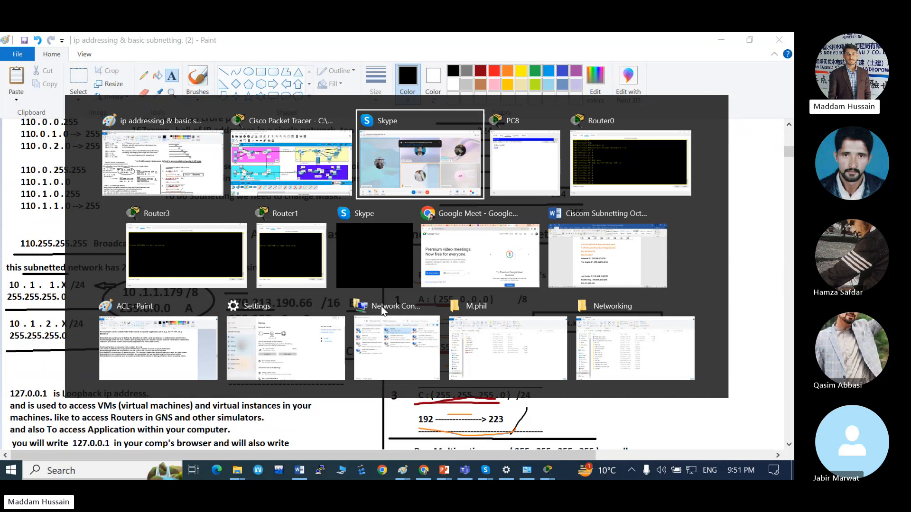
pyautogui.press('Tab')
pyautogui.press('Tab')
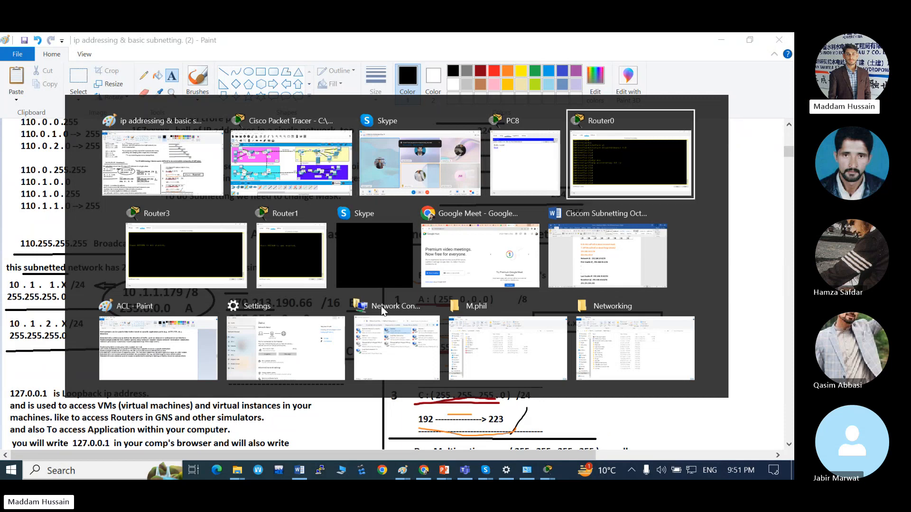
pyautogui.write('exit')
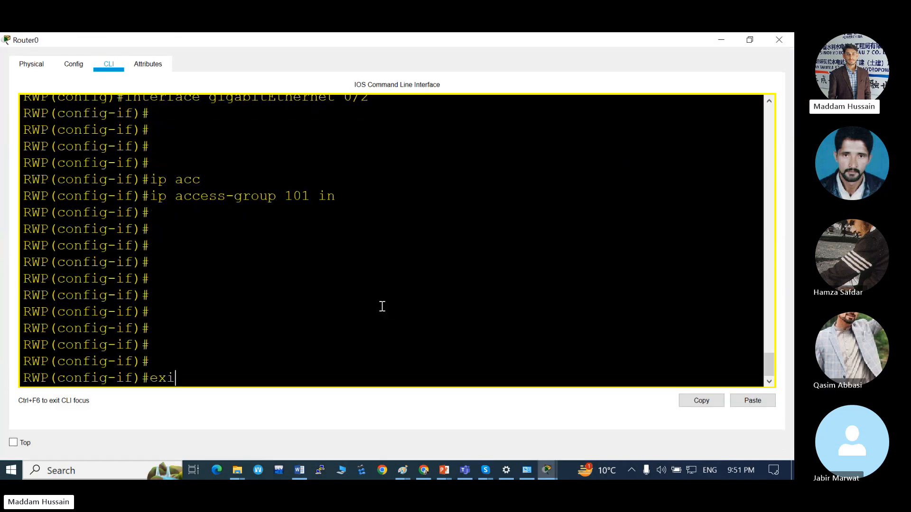
pyautogui.press('Return')
pyautogui.press('Return')
pyautogui.press('Return')
pyautogui.press('Return')
# Query the access-list command's help on the RWP router and examine the number ranges for standard and extended lists.
pyautogui.write('ac')
pyautogui.press('Tab')
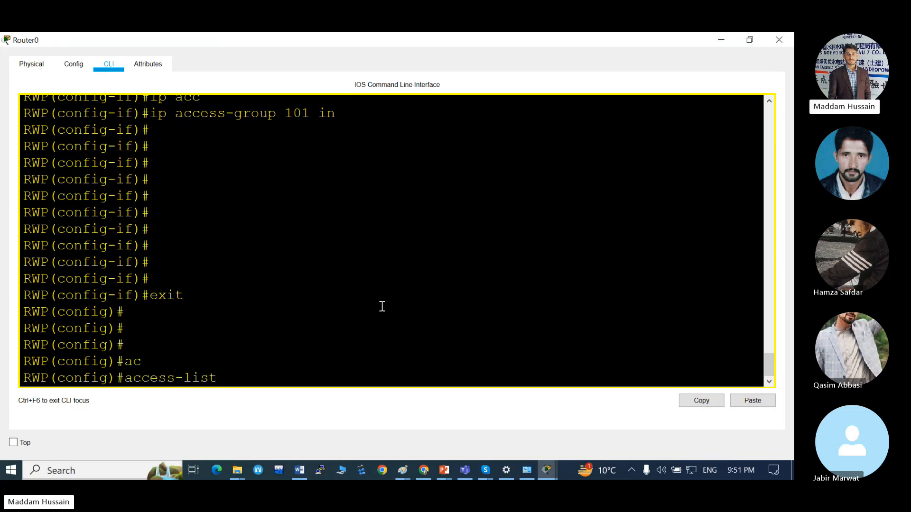
pyautogui.write('?')
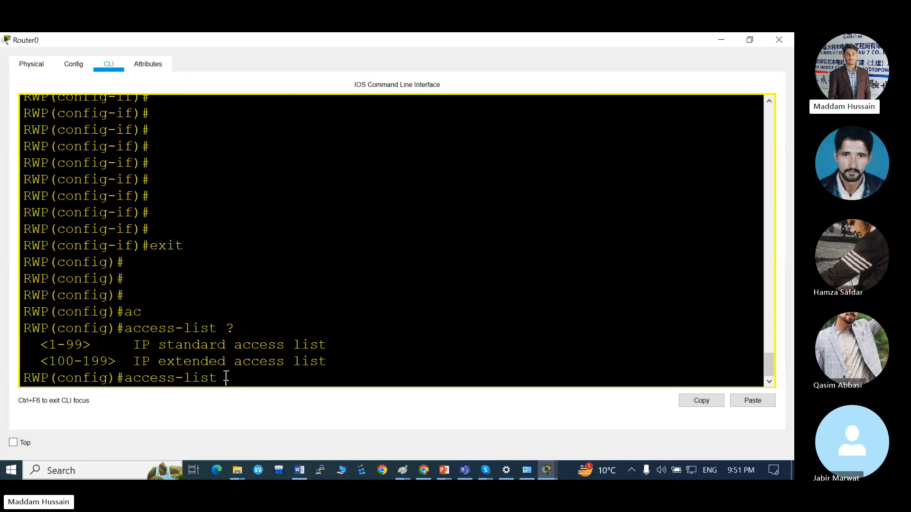
pyautogui.moveTo(92, 345); pyautogui.dragTo(23, 345)
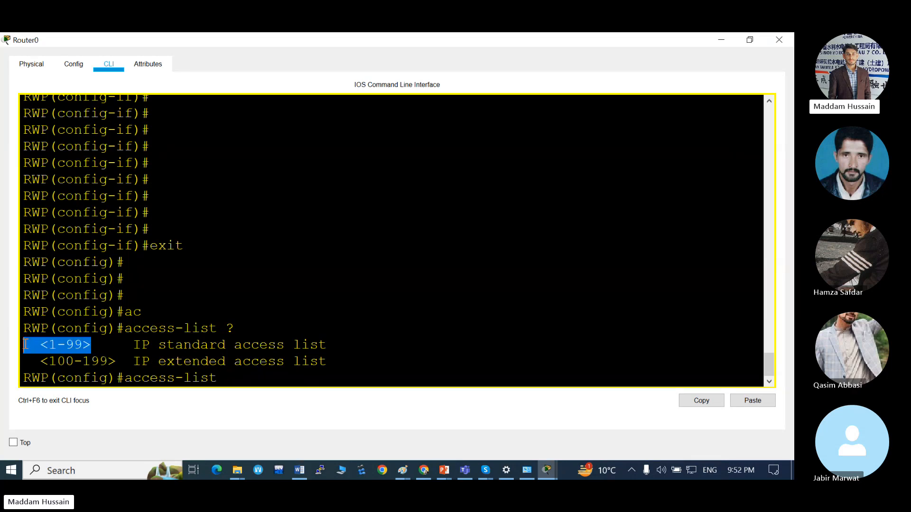
pyautogui.moveTo(125, 364); pyautogui.dragTo(49, 362)
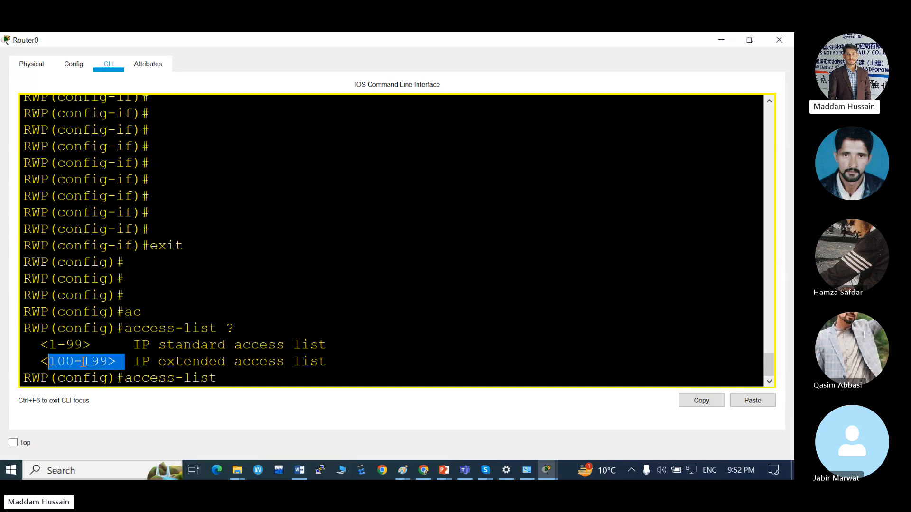
pyautogui.click(145, 362)
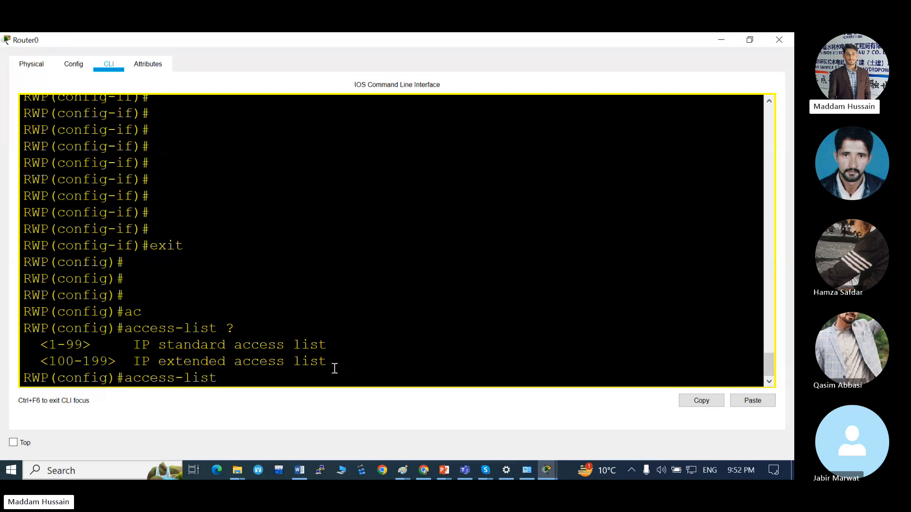
pyautogui.moveTo(332, 364); pyautogui.dragTo(41, 362)
pyautogui.click(132, 366)
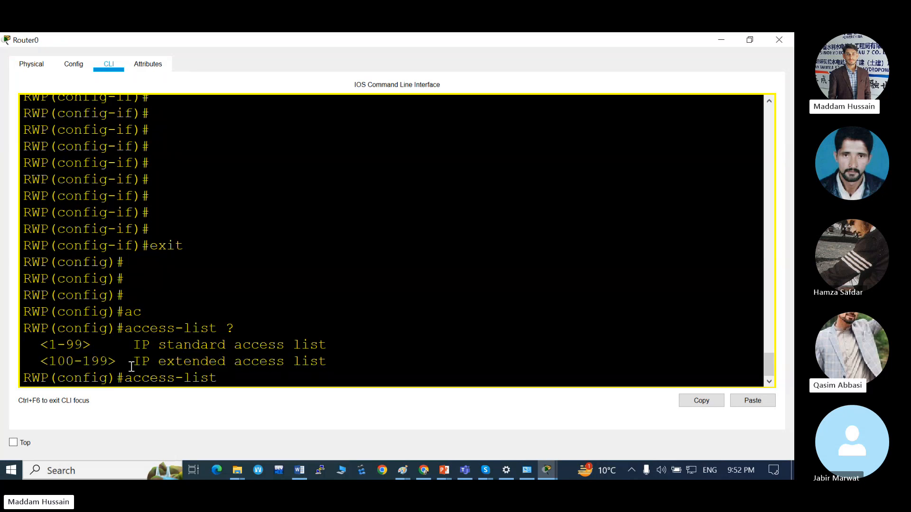
pyautogui.hotkey('alt', 'Tab')
pyautogui.hotkey('alt', 'Tab')
pyautogui.hotkey('alt', 'Tab')
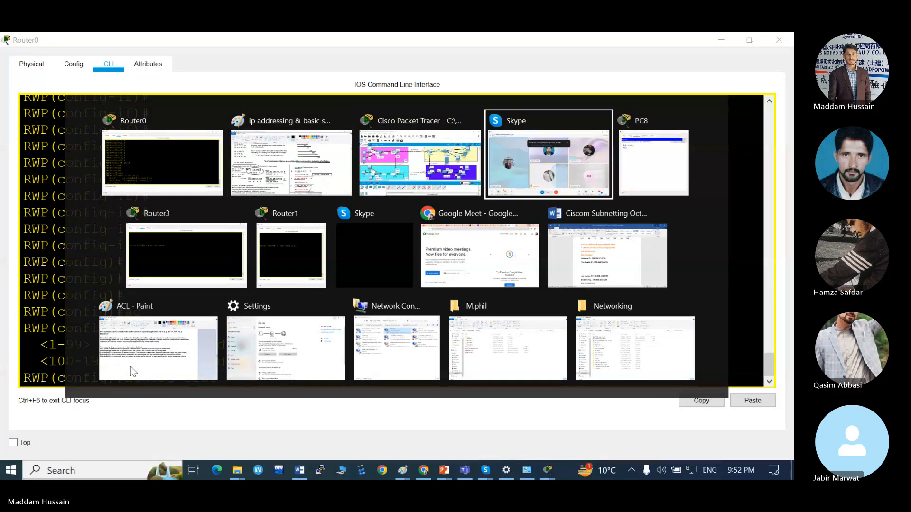